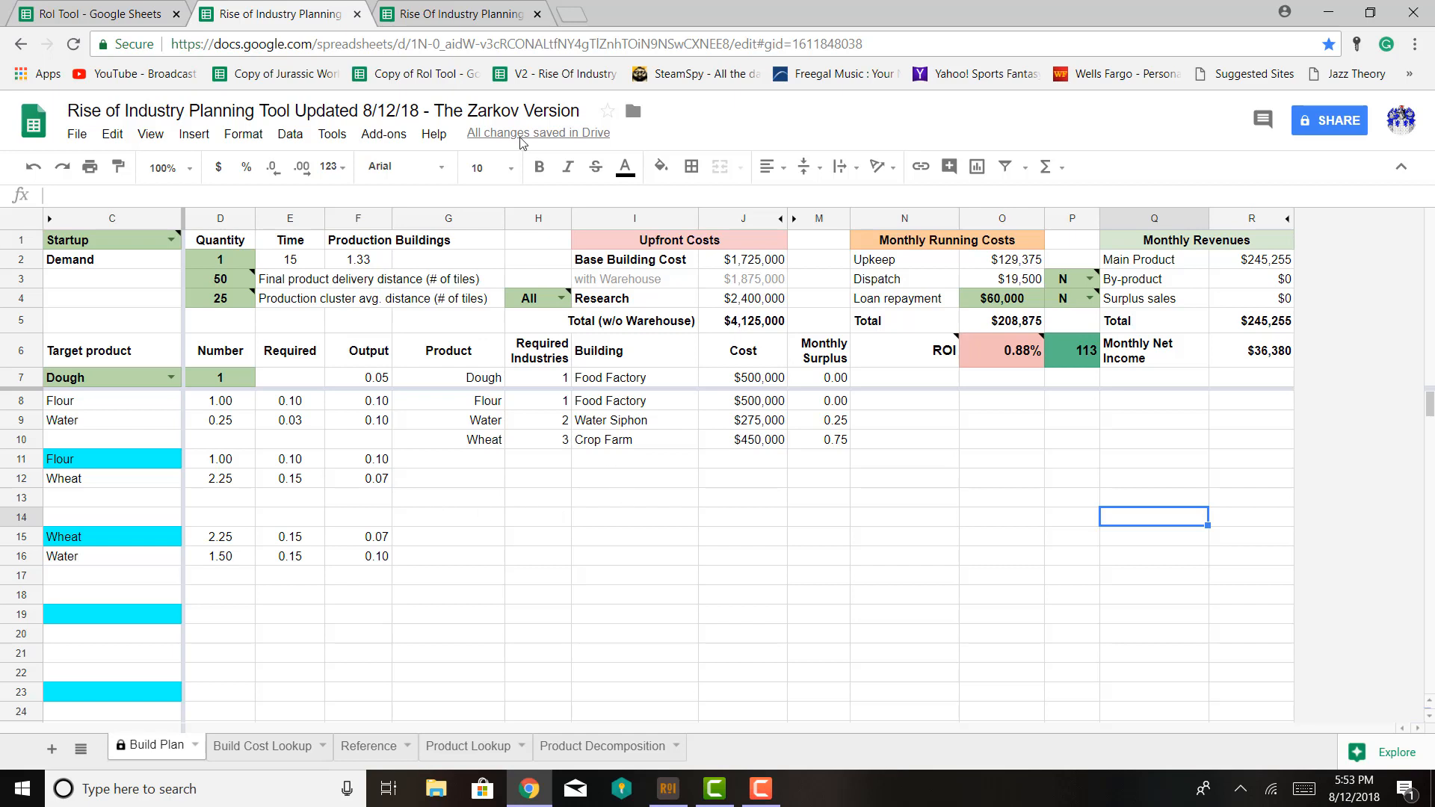
# View the available difficulty options in the green Startup cell without changing the selection
pyautogui.click(172, 243)
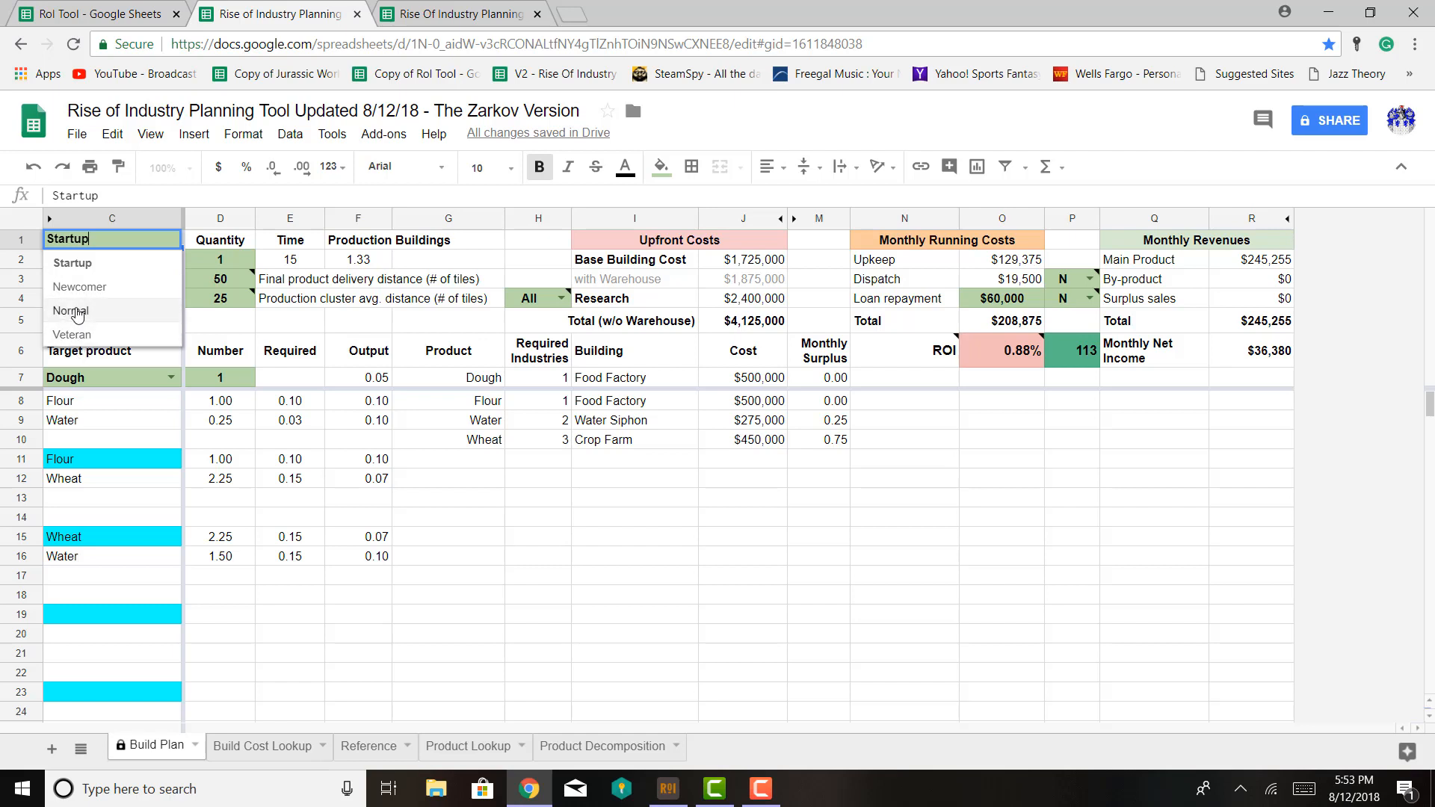
pyautogui.click(686, 558)
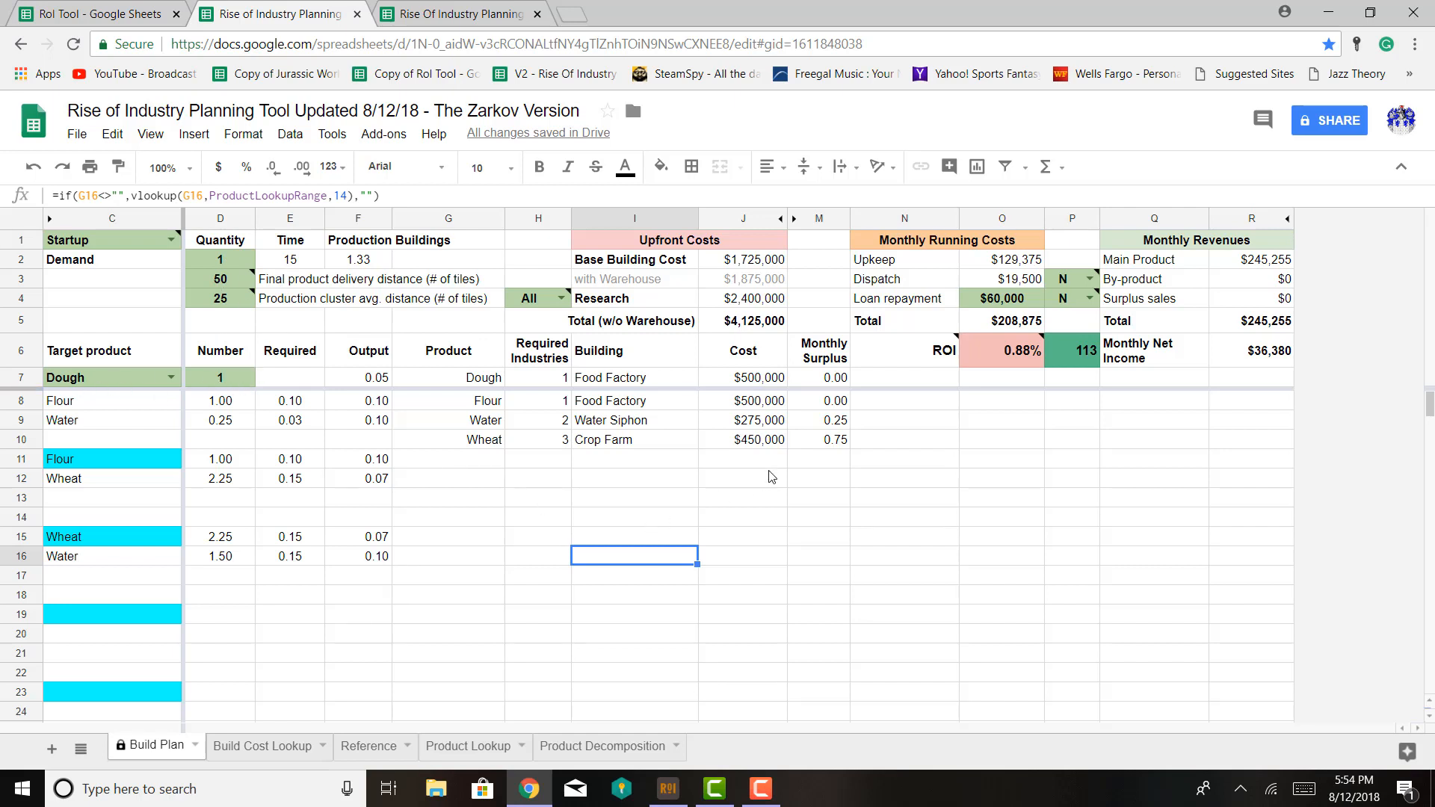
# Clear the loan repayment amount under Monthly Running Costs
pyautogui.click(1007, 299)
pyautogui.press('Delete')
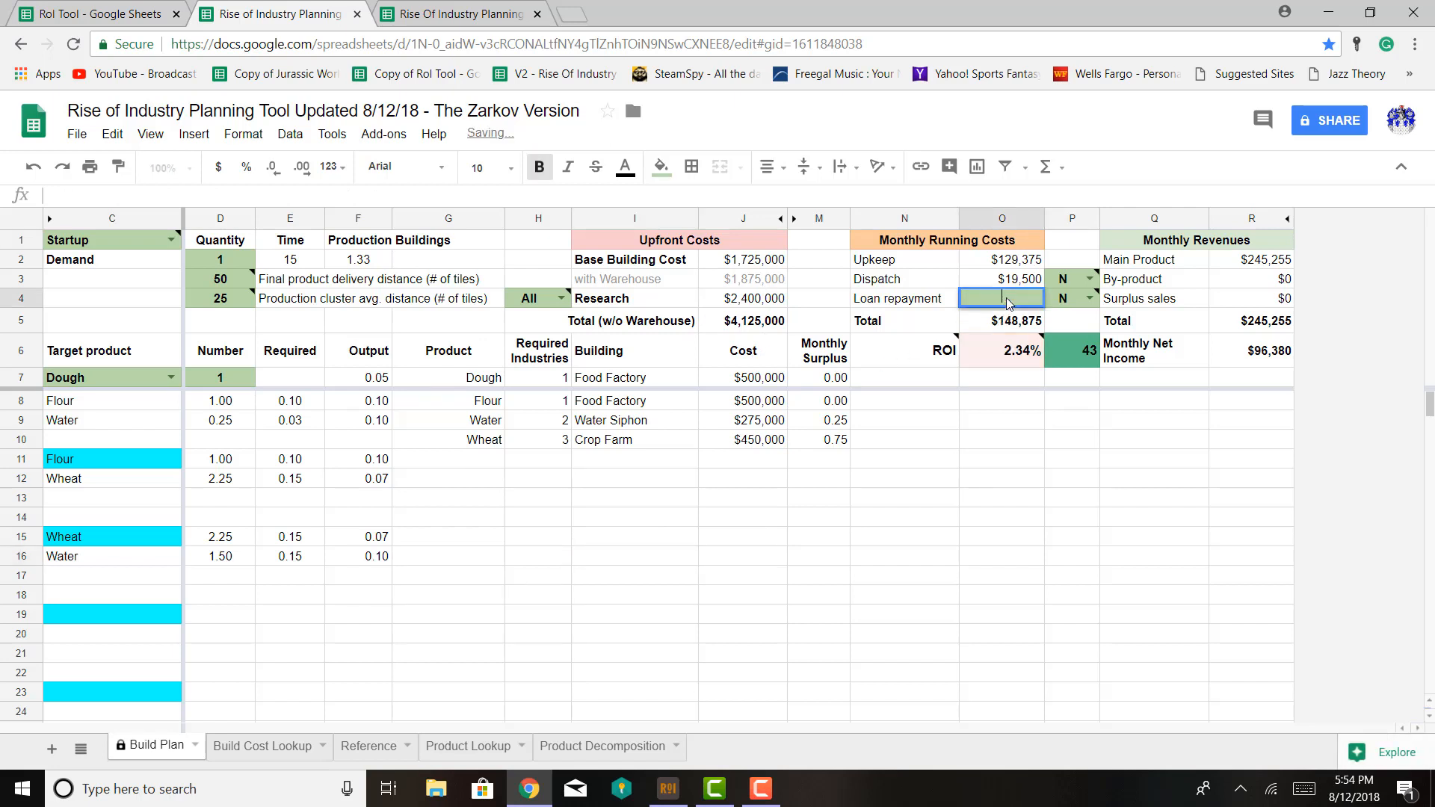
pyautogui.click(631, 516)
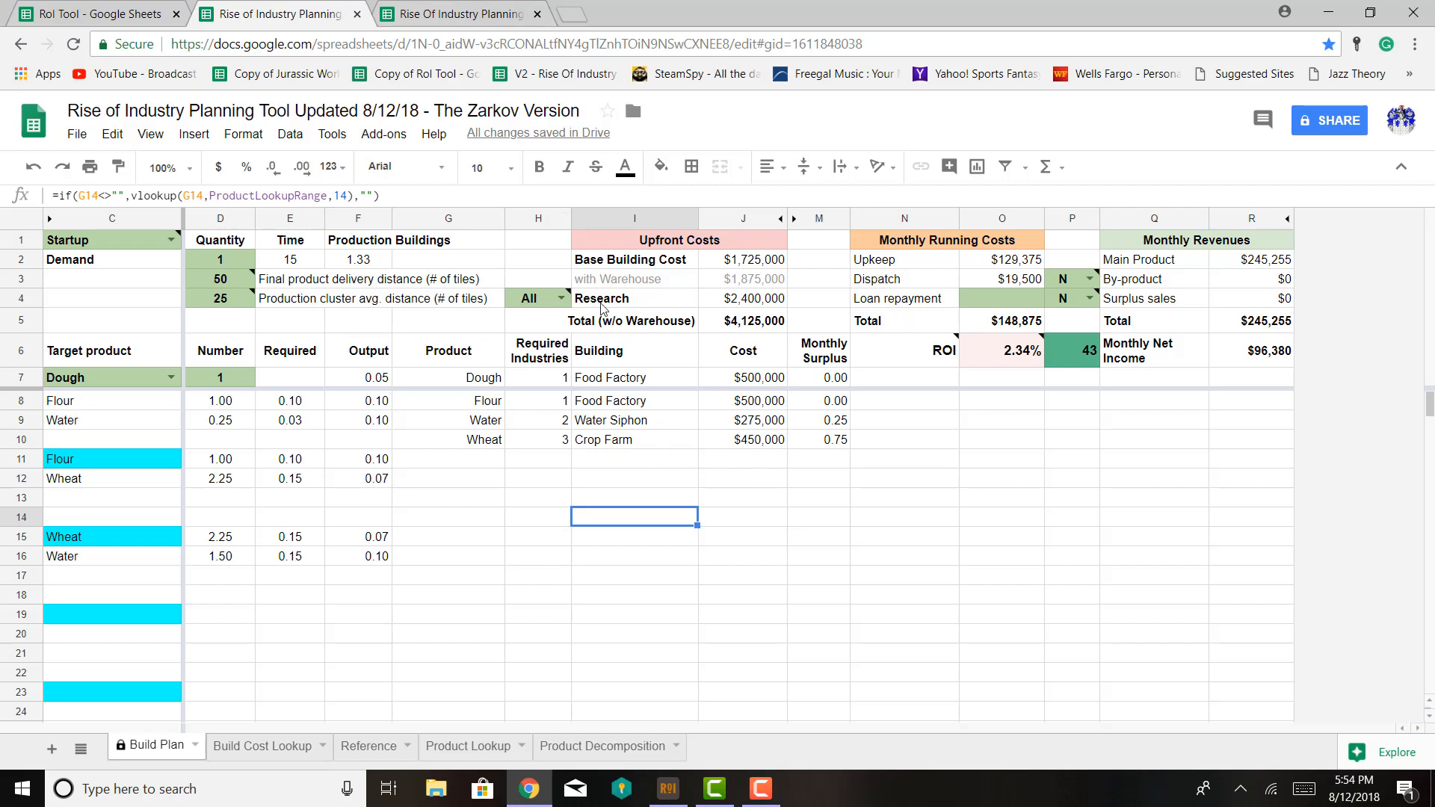
# Try the research cost option as None and Item, return it to All, and read its note
pyautogui.doubleClick(542, 299)
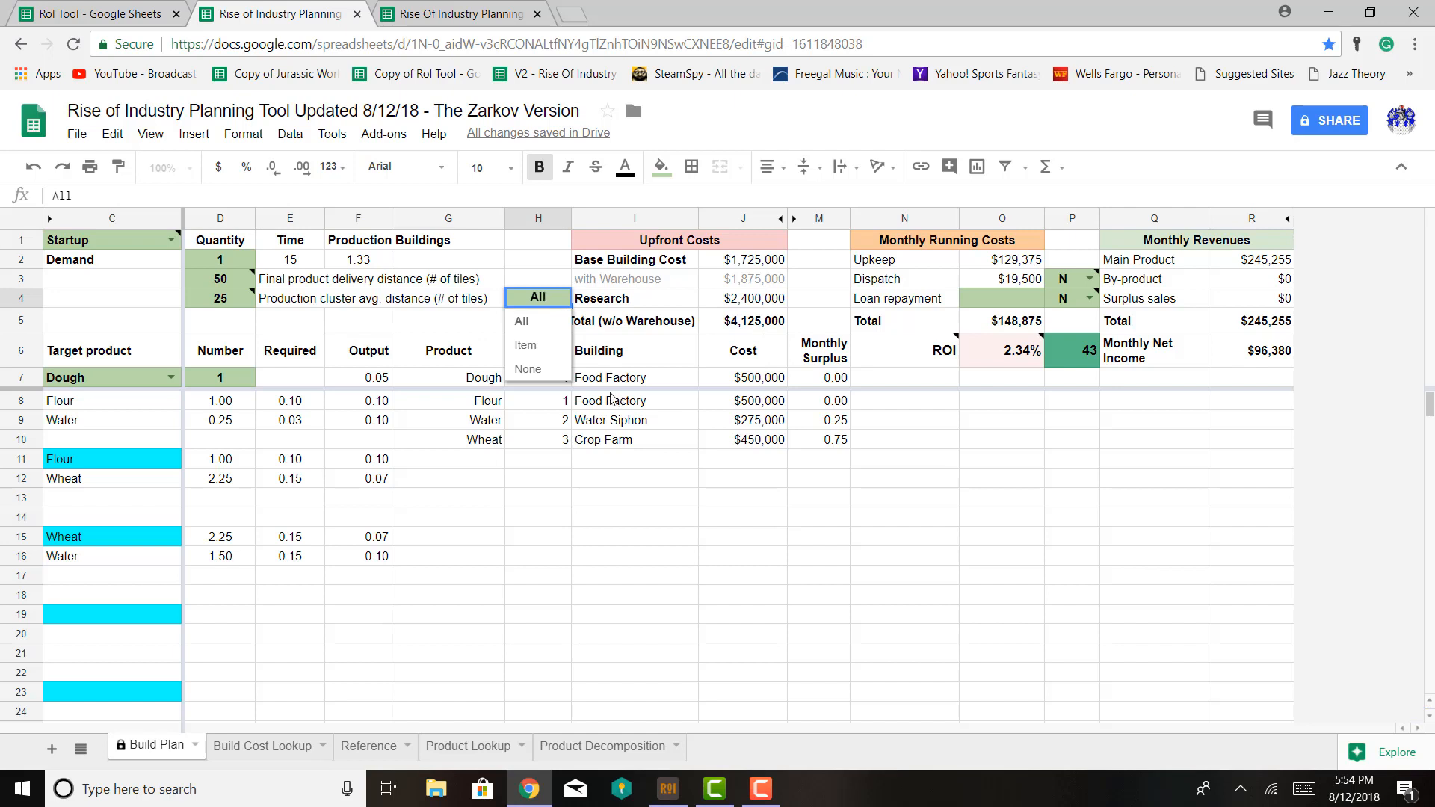
pyautogui.click(528, 368)
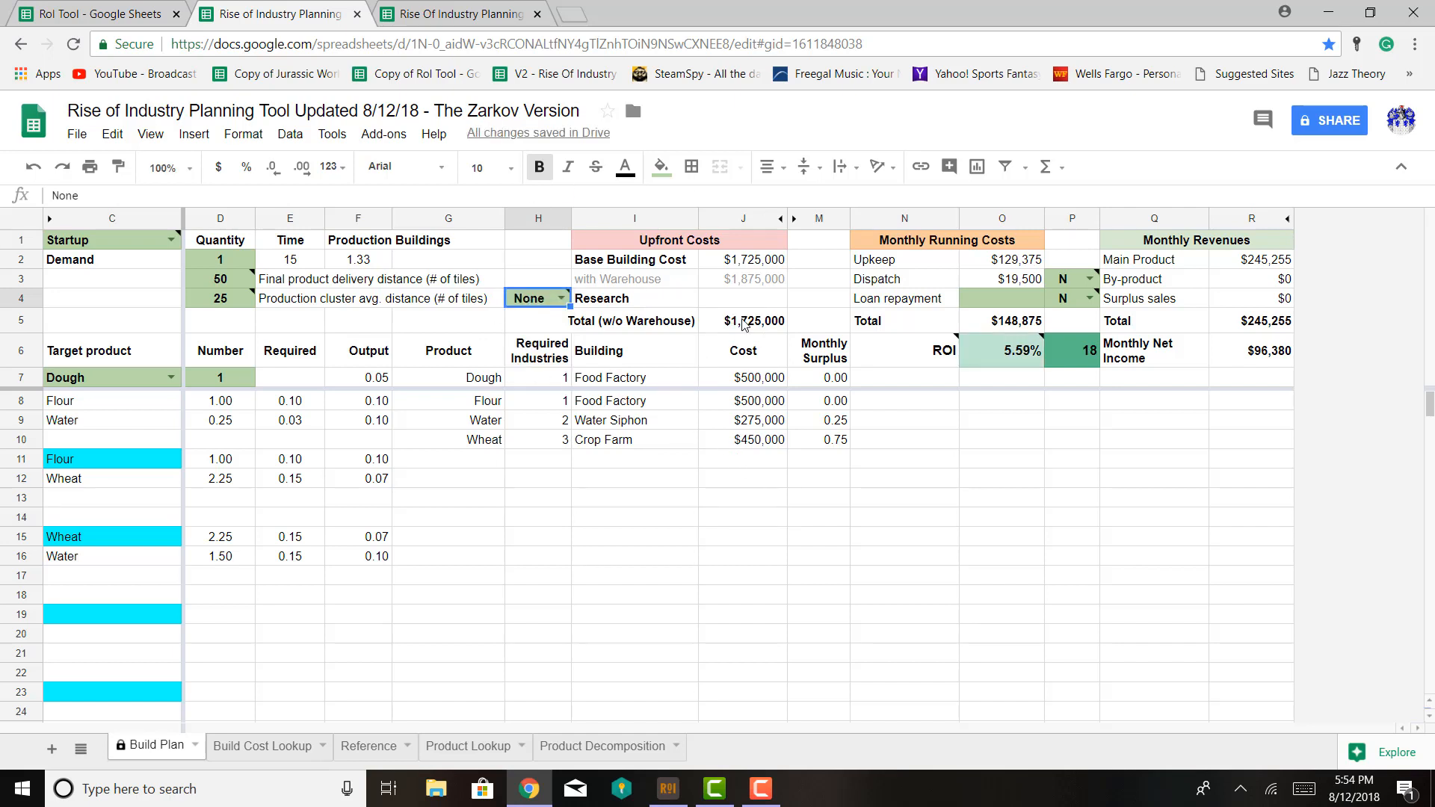
pyautogui.click(562, 298)
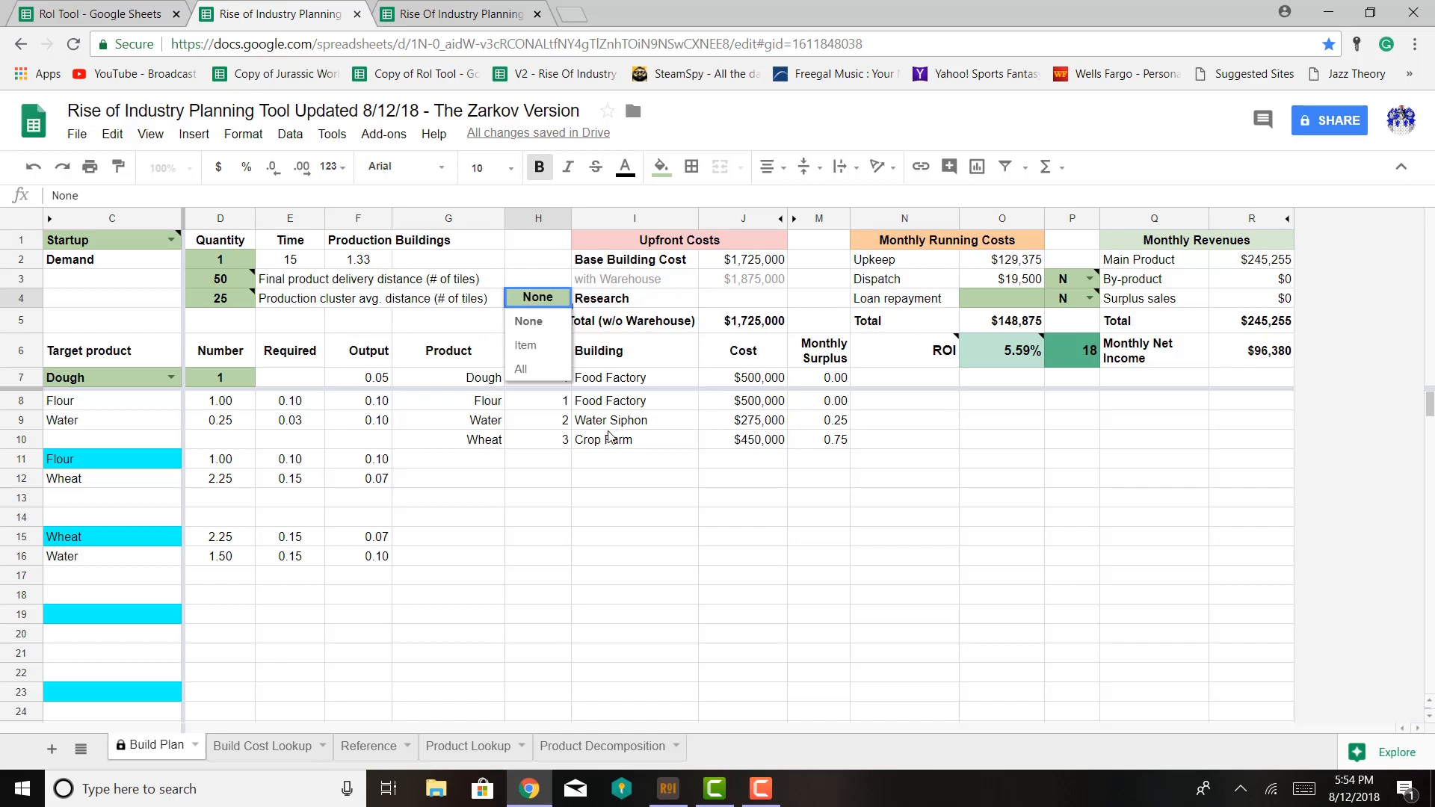
pyautogui.click(526, 346)
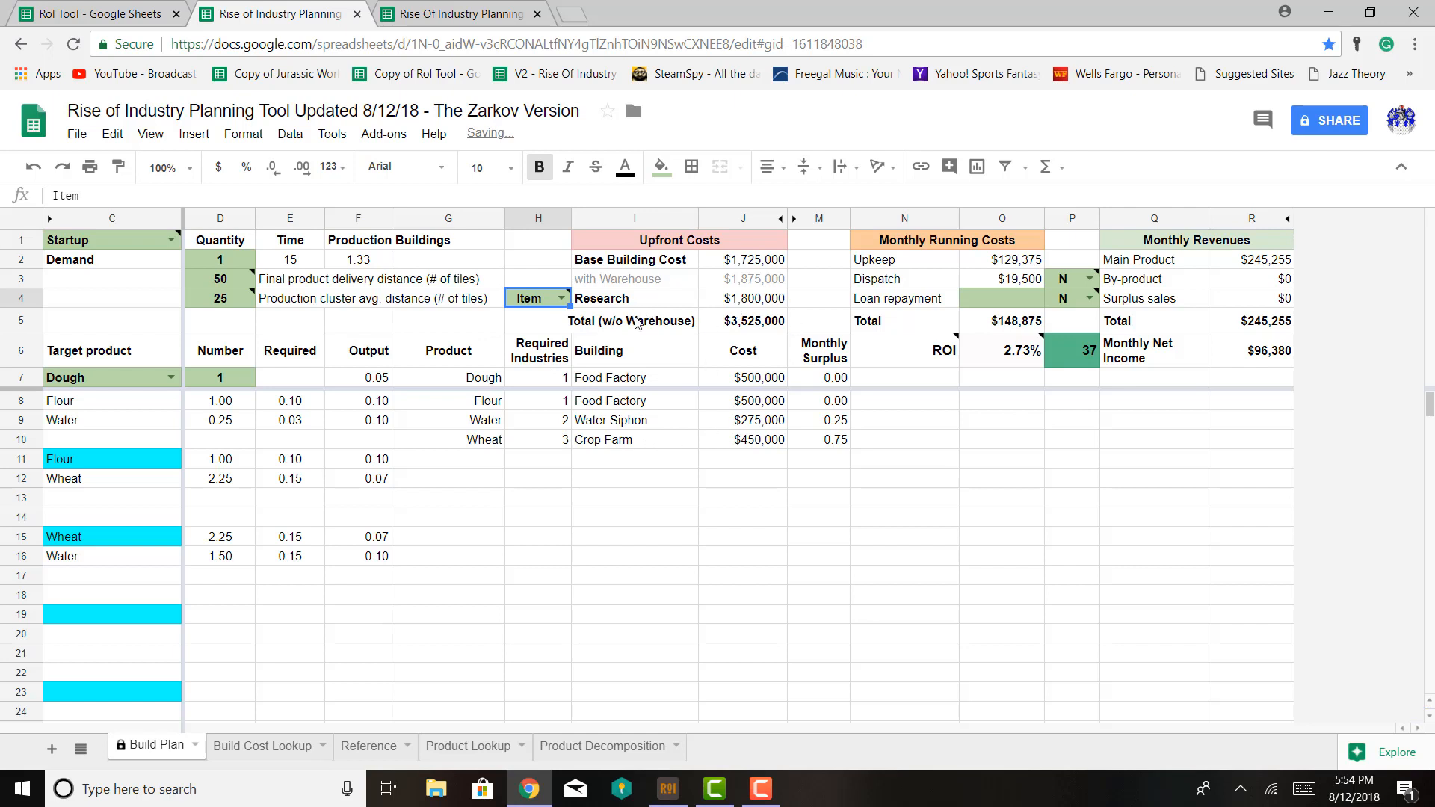
pyautogui.click(560, 299)
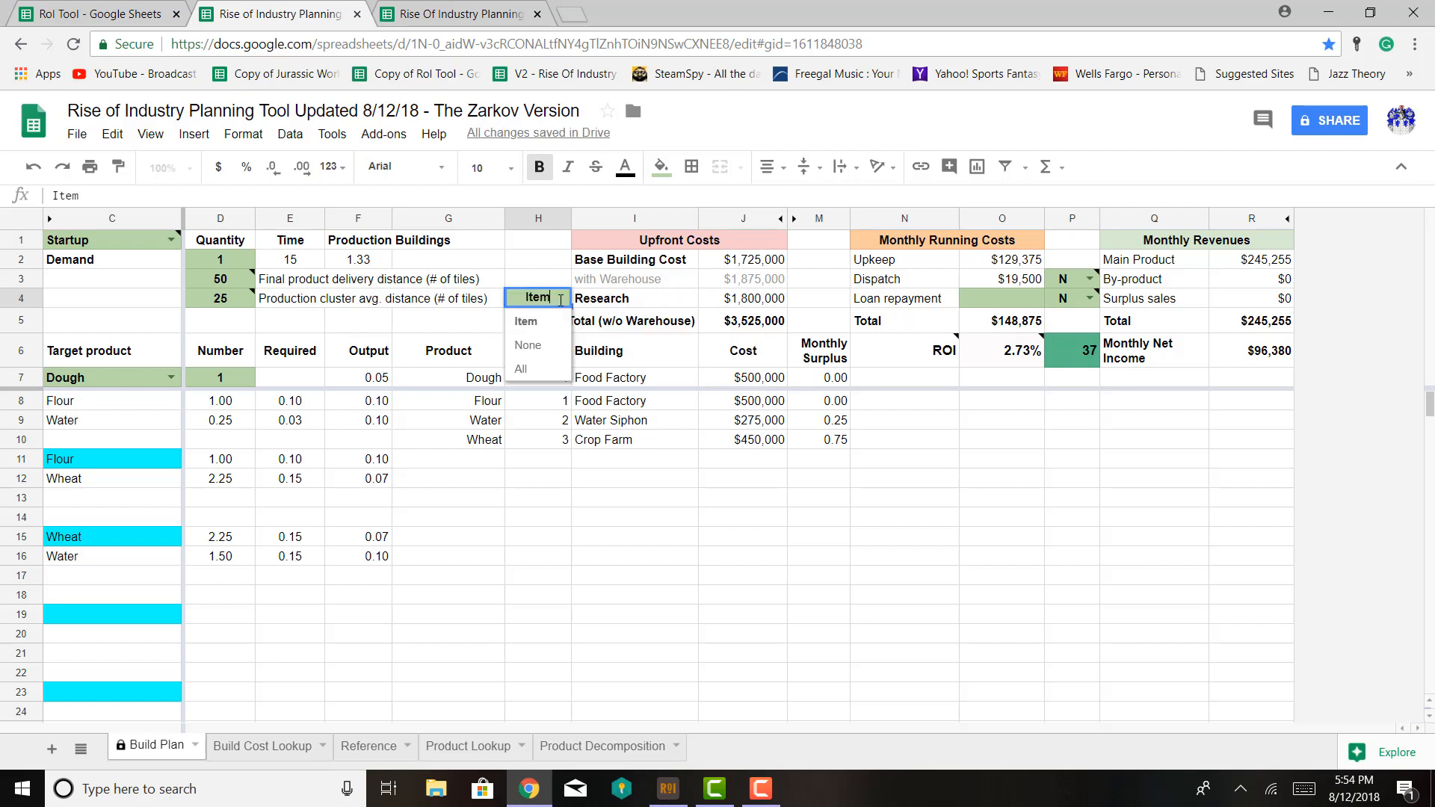
pyautogui.click(522, 369)
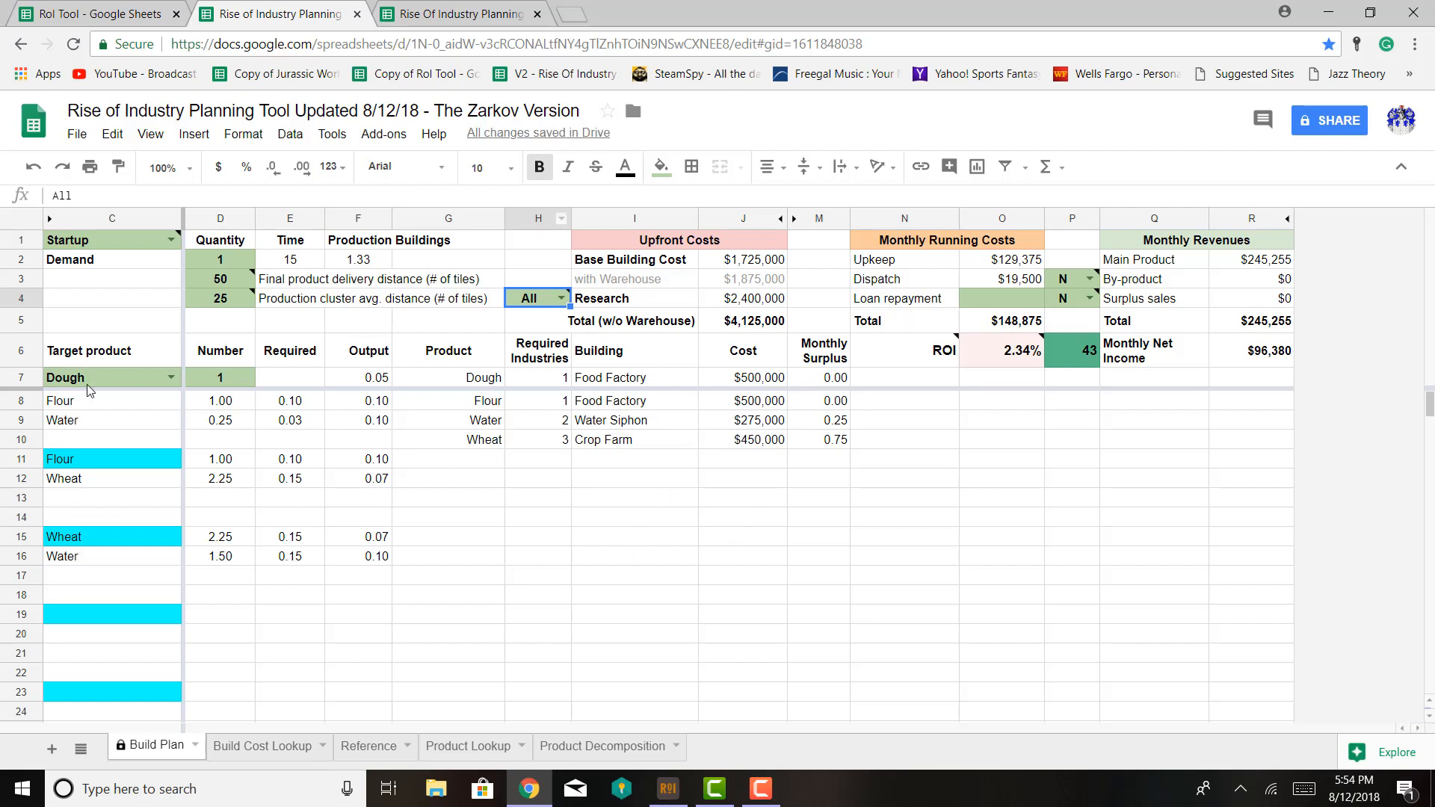
pyautogui.moveTo(553, 307)
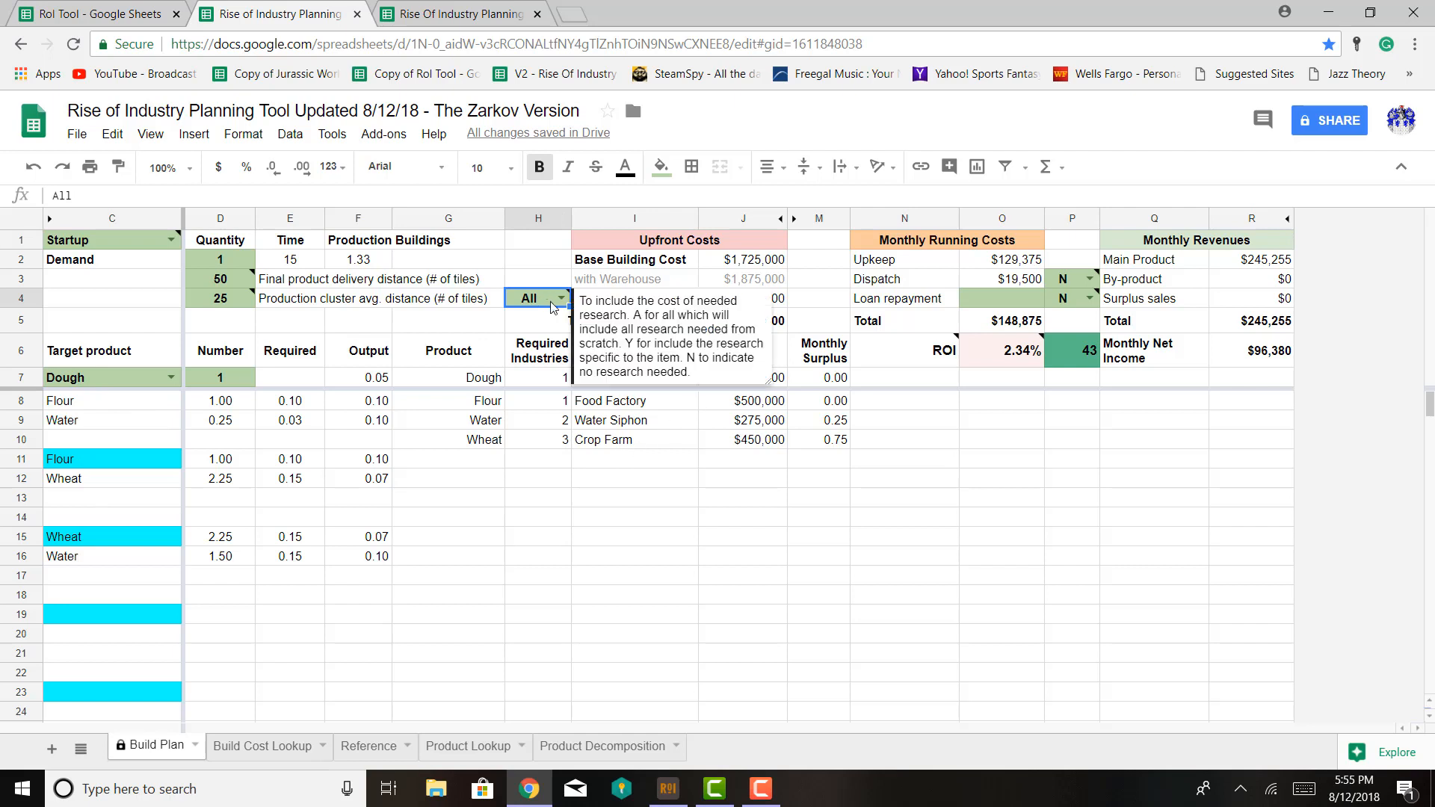
pyautogui.click(656, 562)
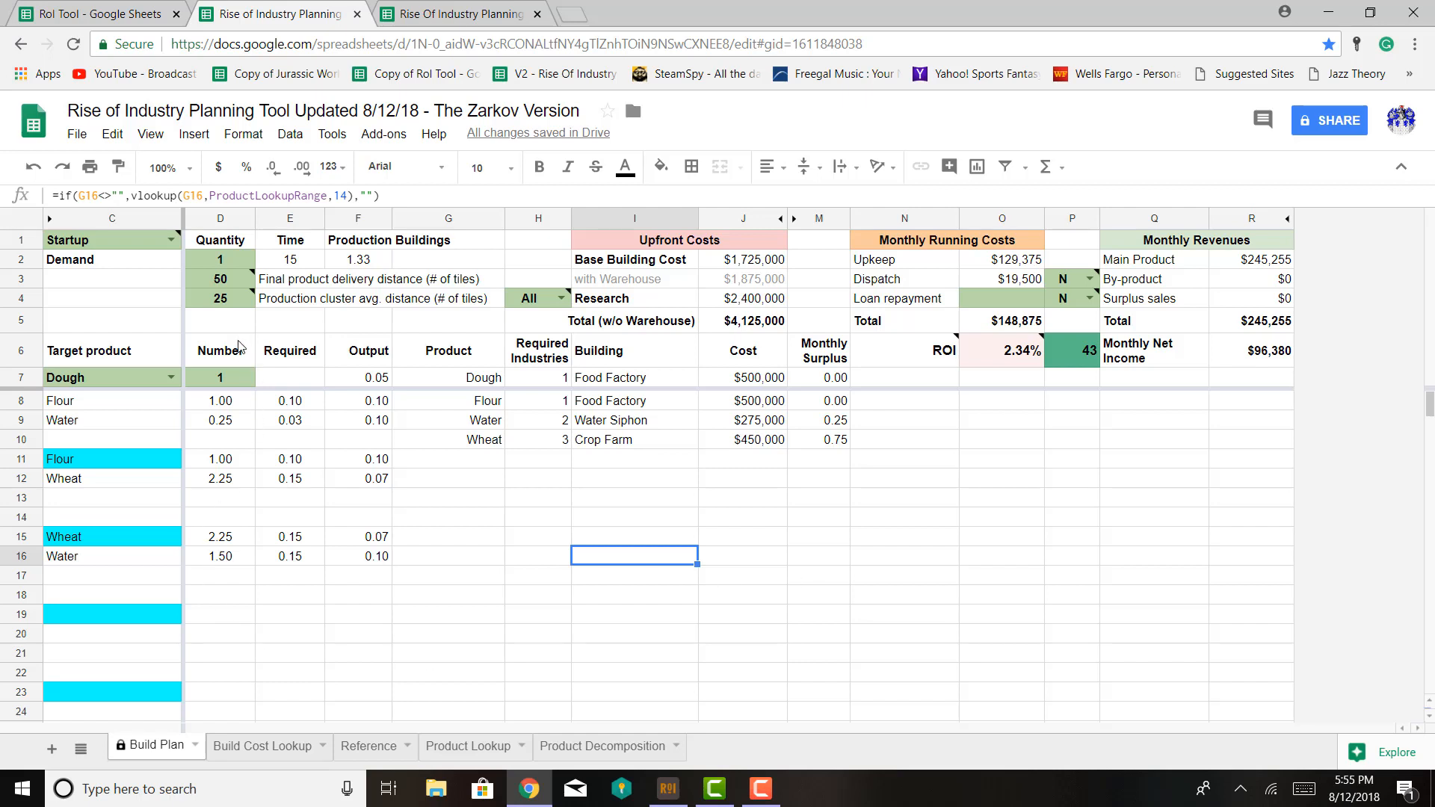
# Read the notes explaining the production cluster average distance and the final product delivery distance
pyautogui.moveTo(222, 287)
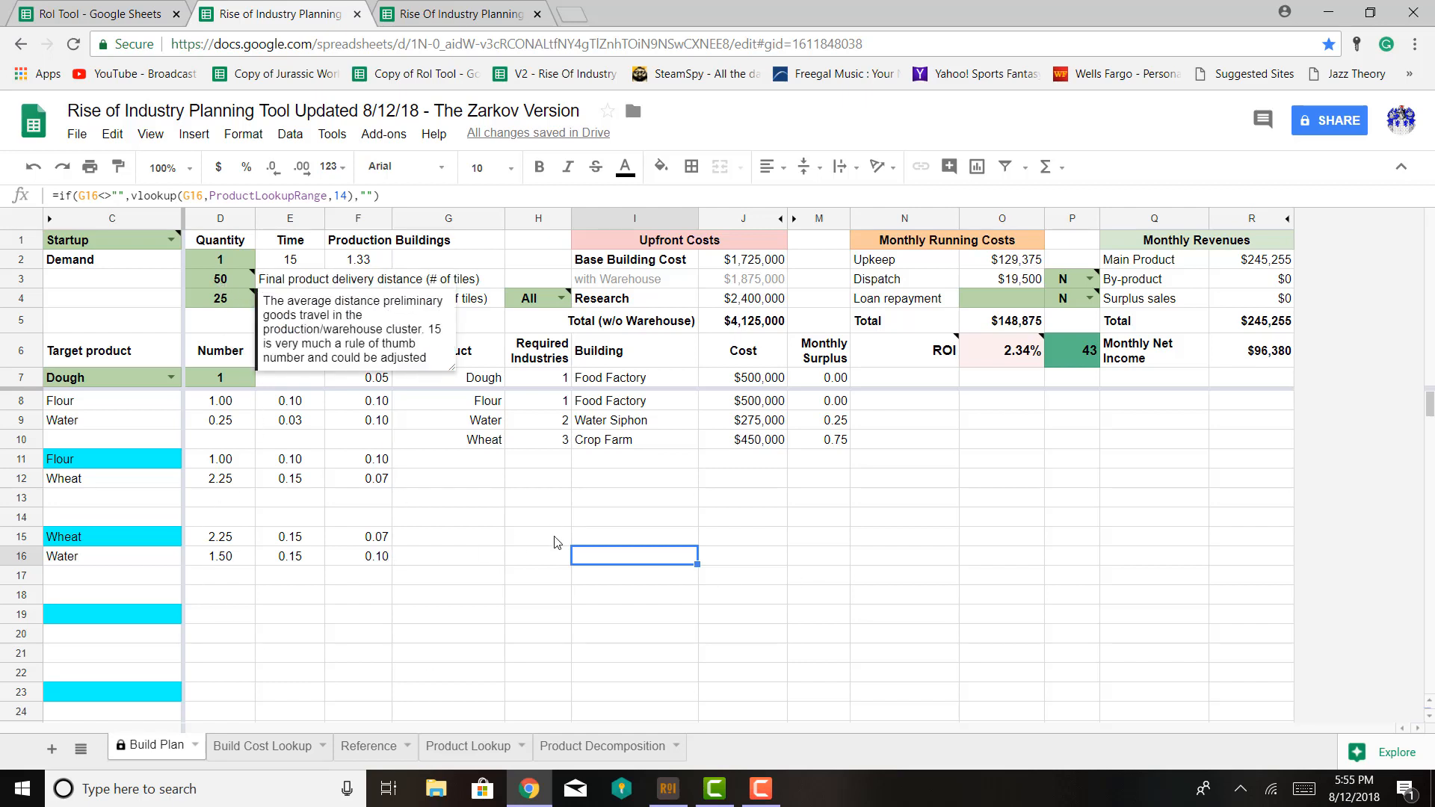
pyautogui.click(109, 284)
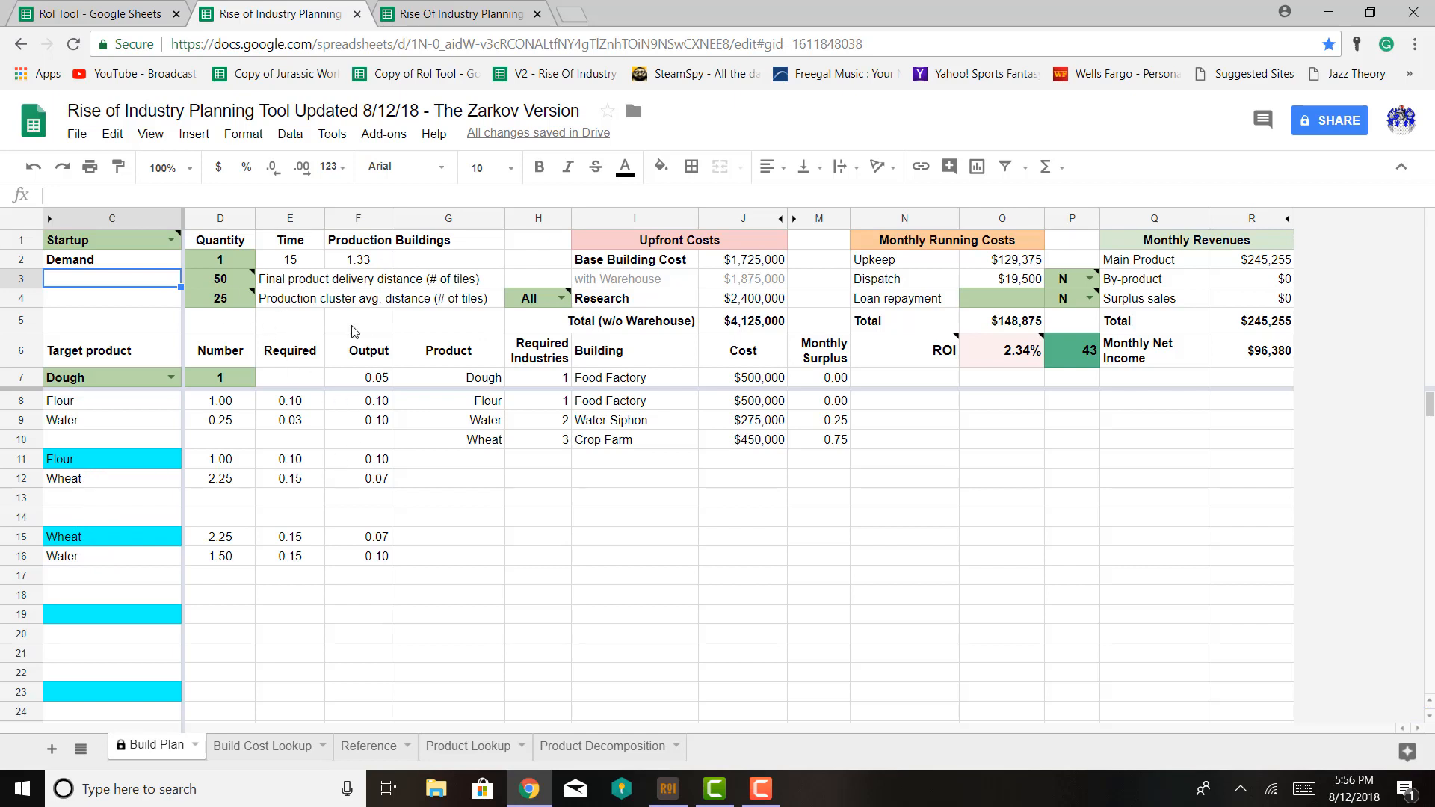
pyautogui.moveTo(232, 284)
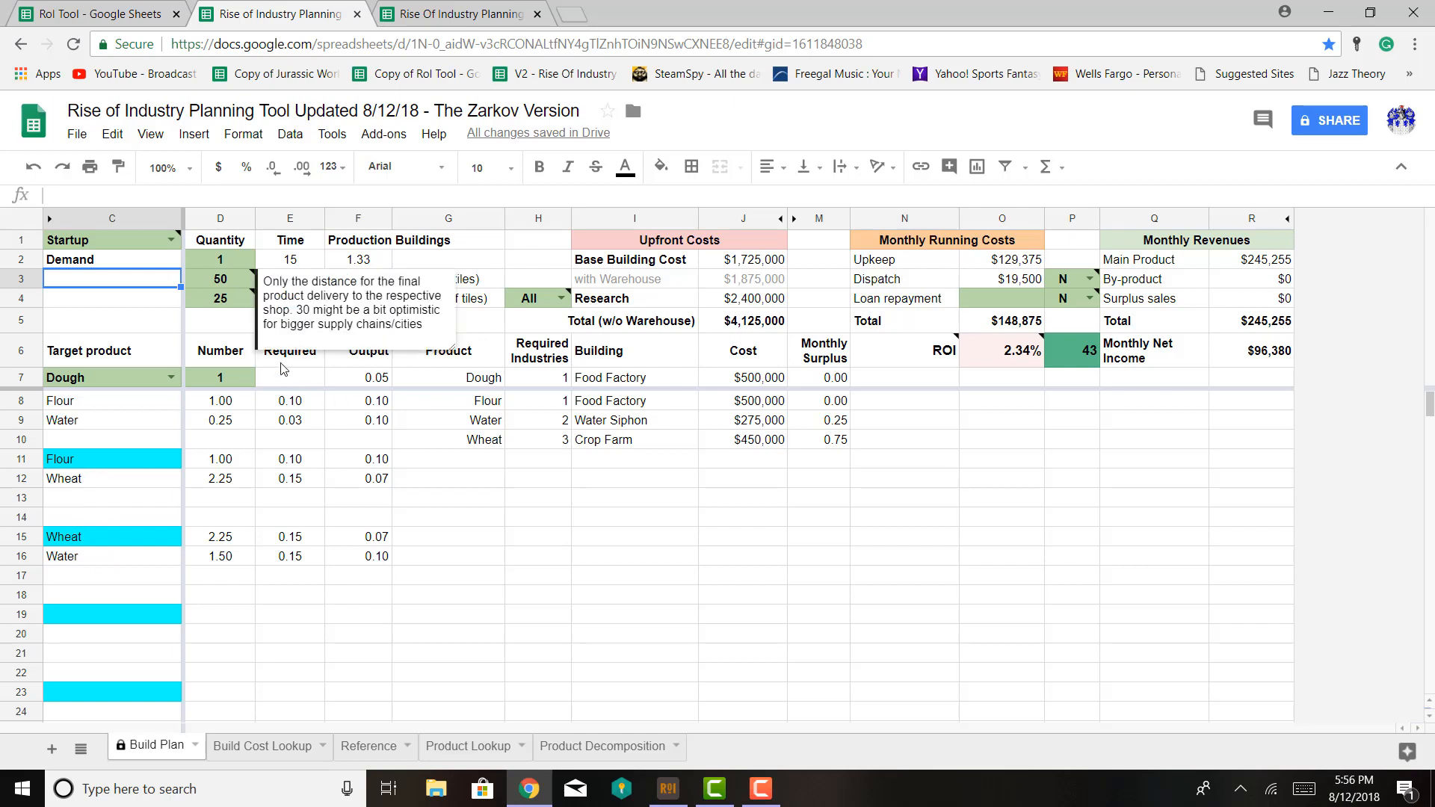
pyautogui.click(711, 543)
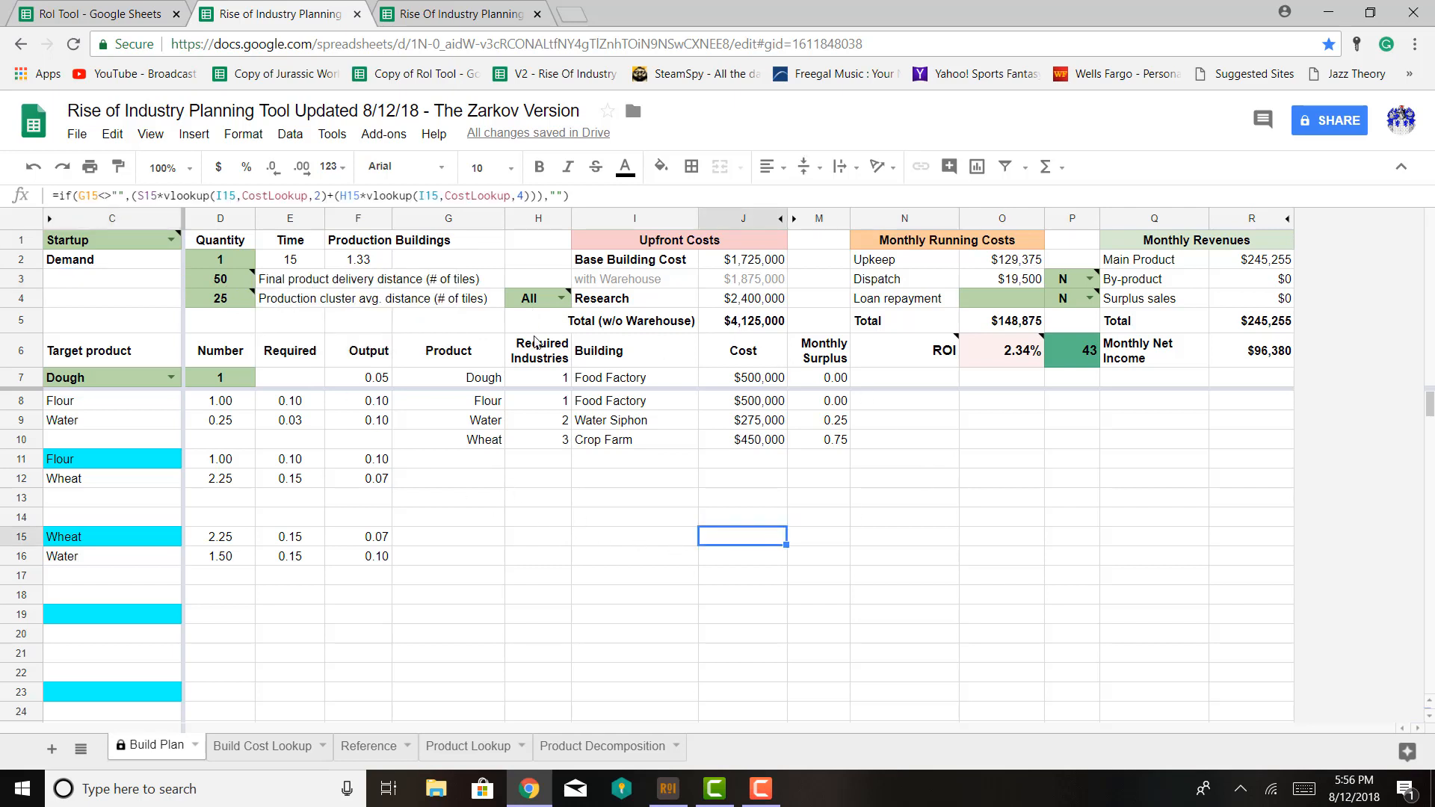
pyautogui.scroll(-1, 854, 433)
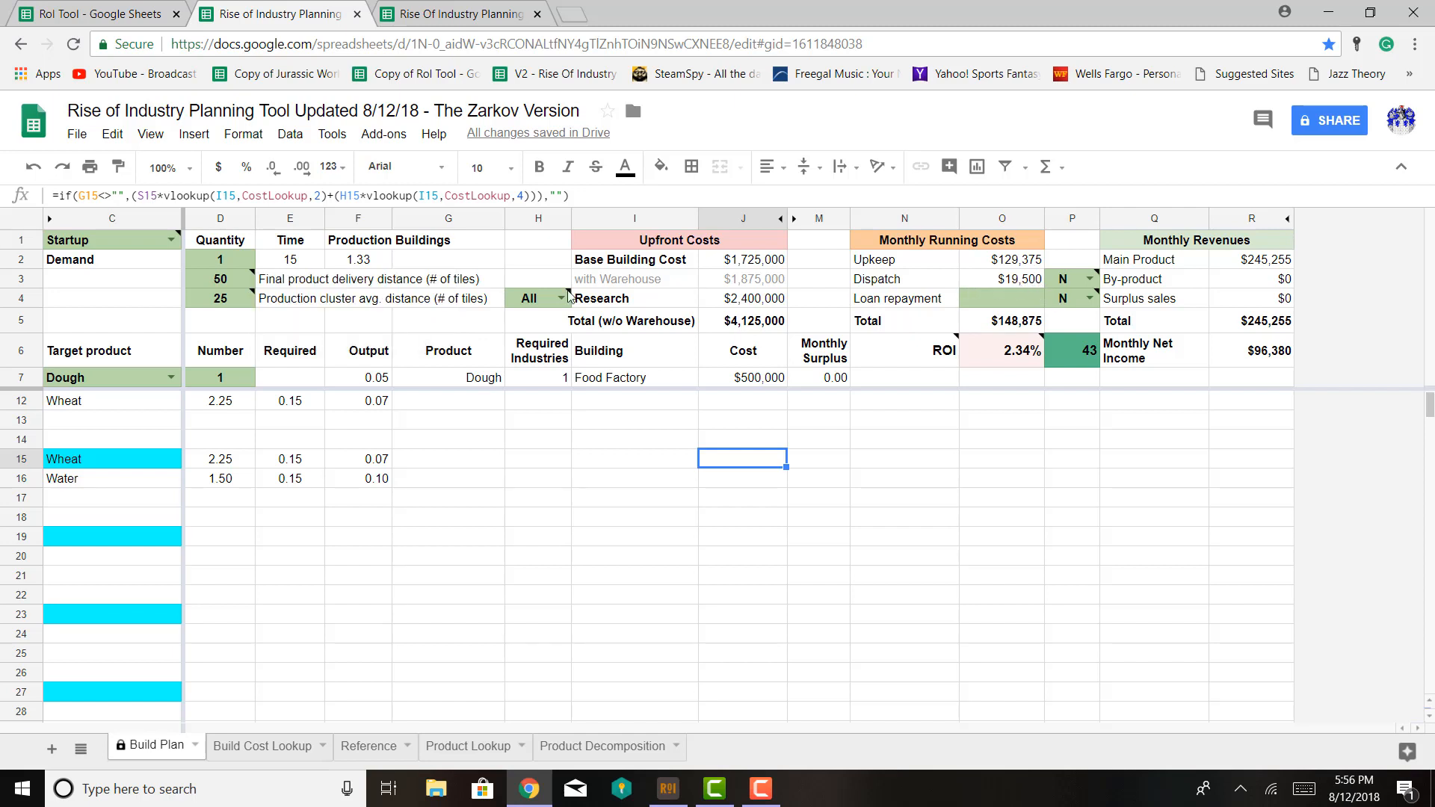
# Set the final product delivery distance to 300 tiles to test its effect on dispatch cost
pyautogui.click(227, 280)
pyautogui.write('300')
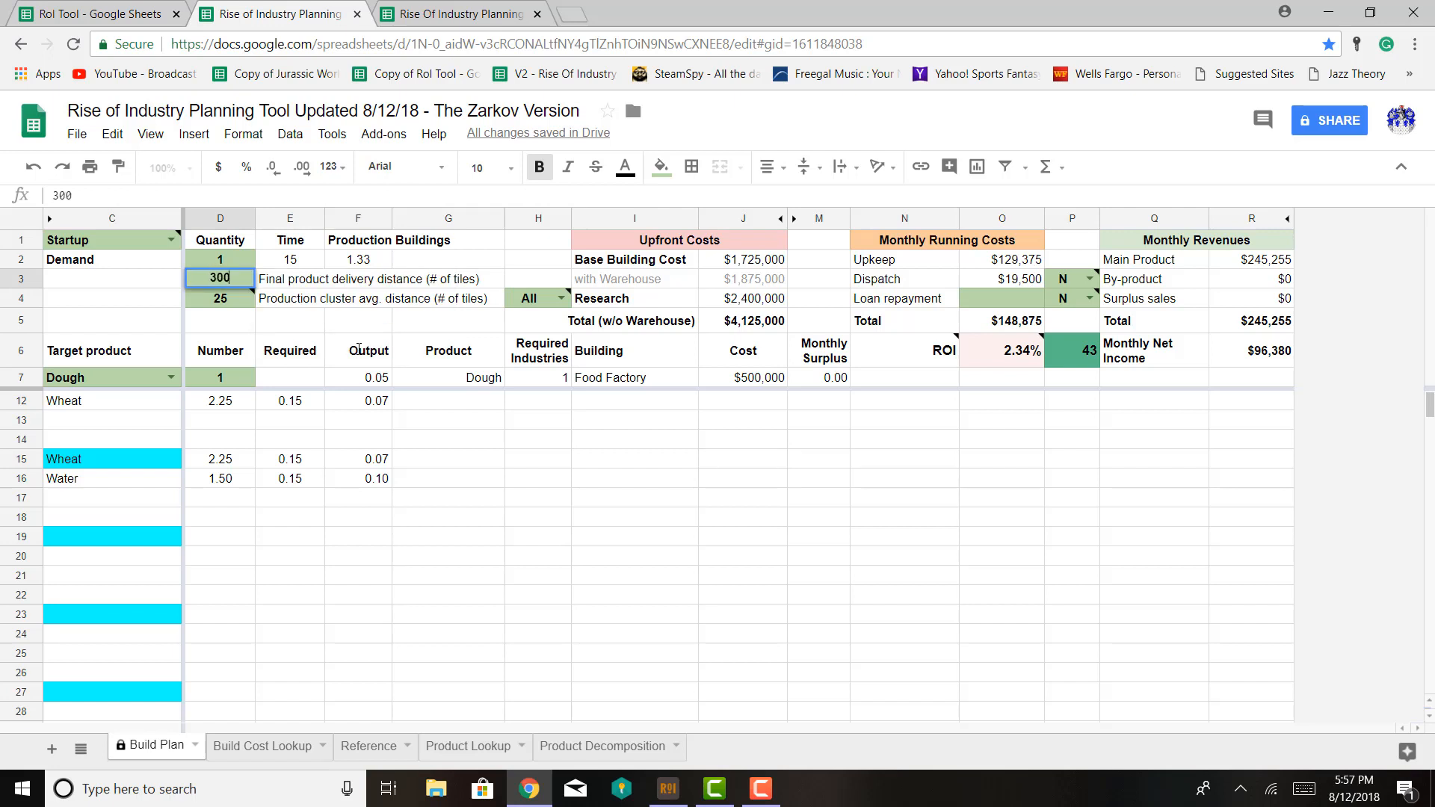
pyautogui.press('Return')
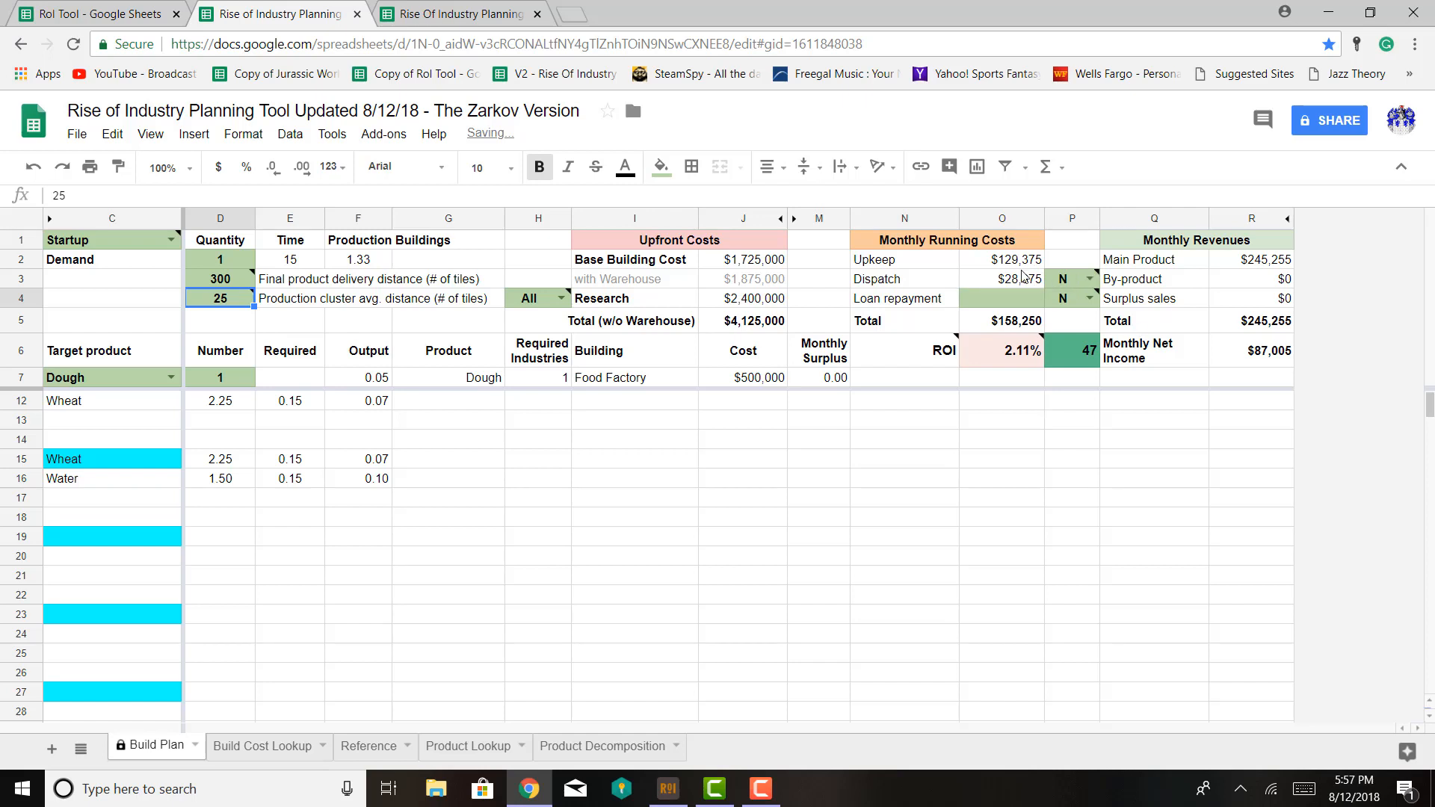
# Restore the final product delivery distance to 50 tiles and reread its note
pyautogui.click(231, 279)
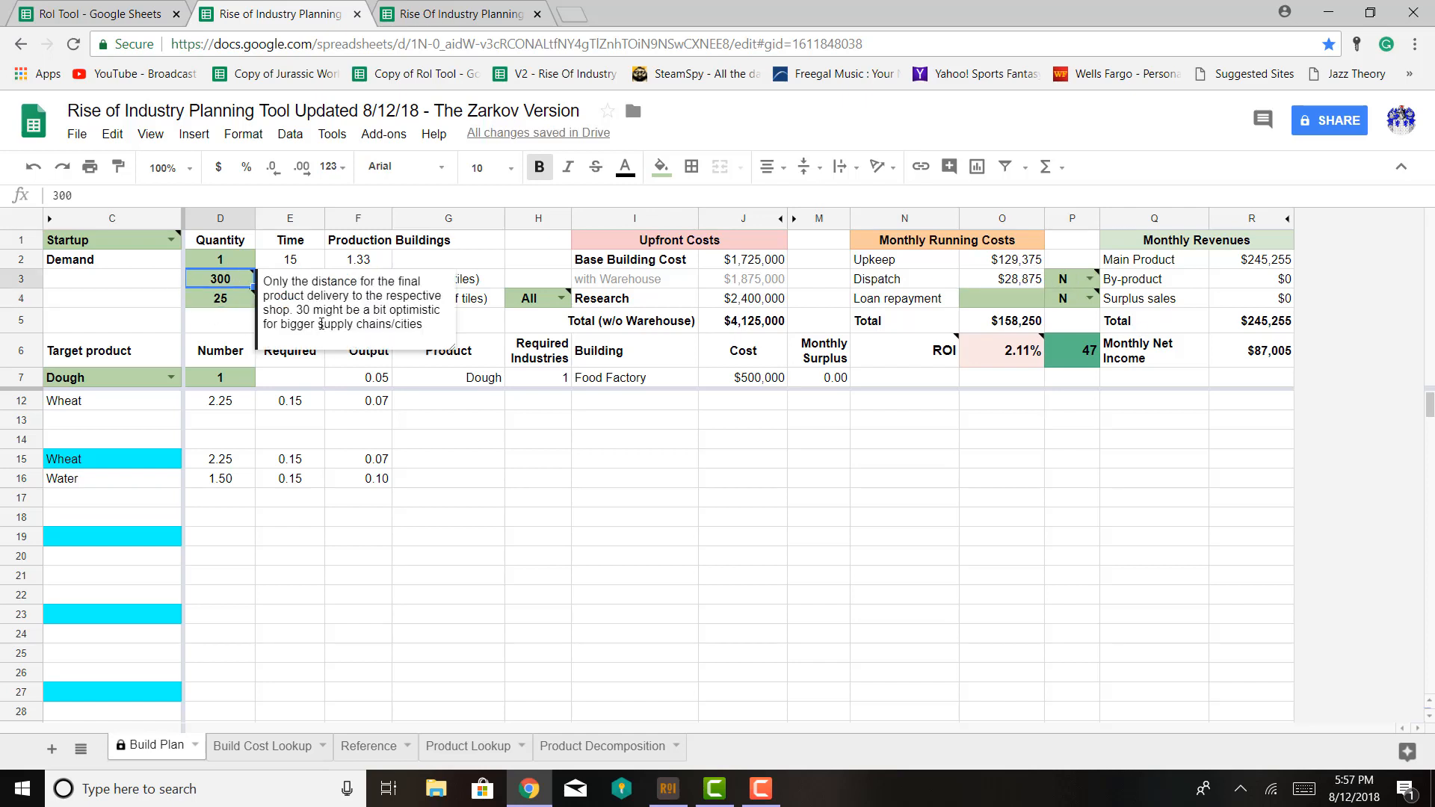
pyautogui.write('50')
pyautogui.press('Return')
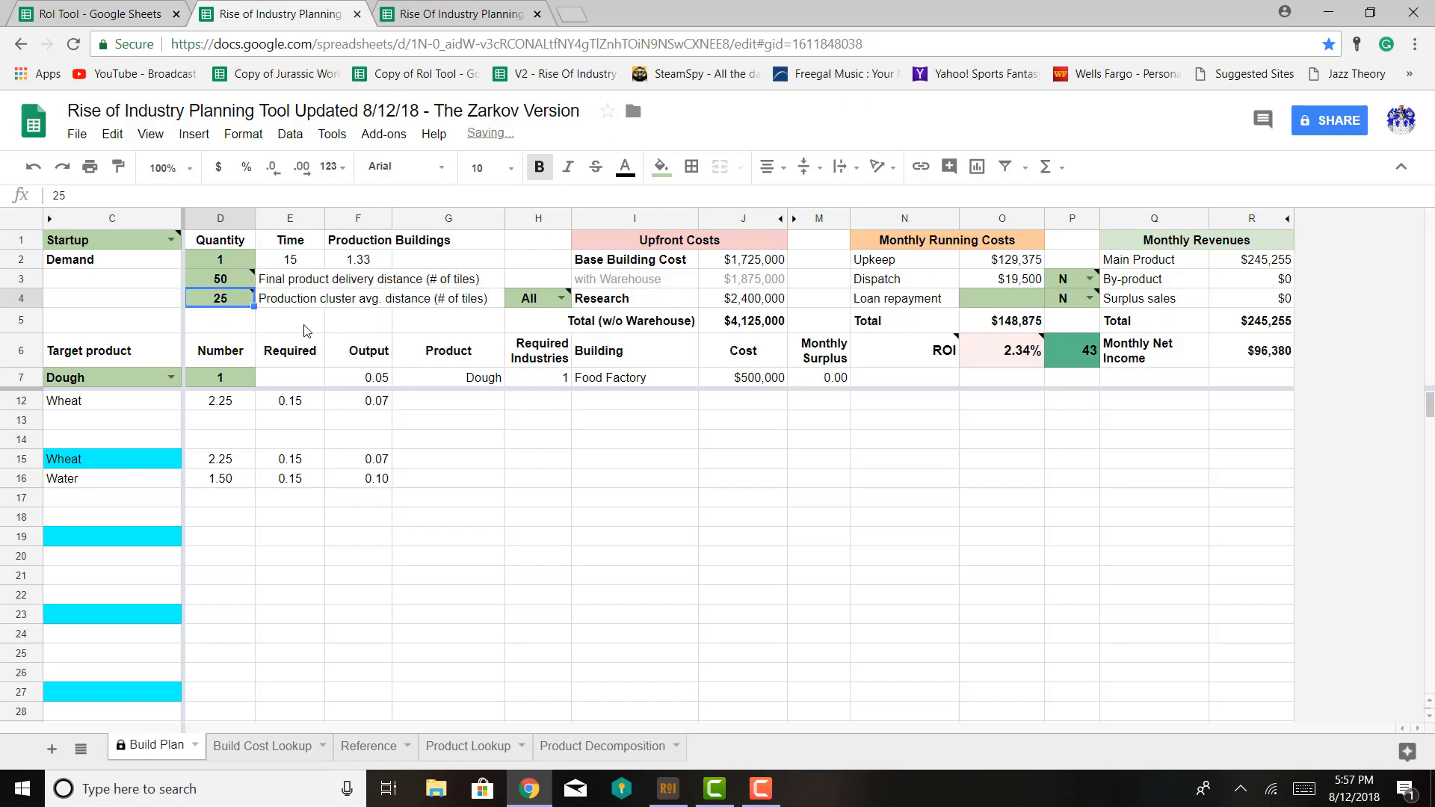
pyautogui.moveTo(244, 283)
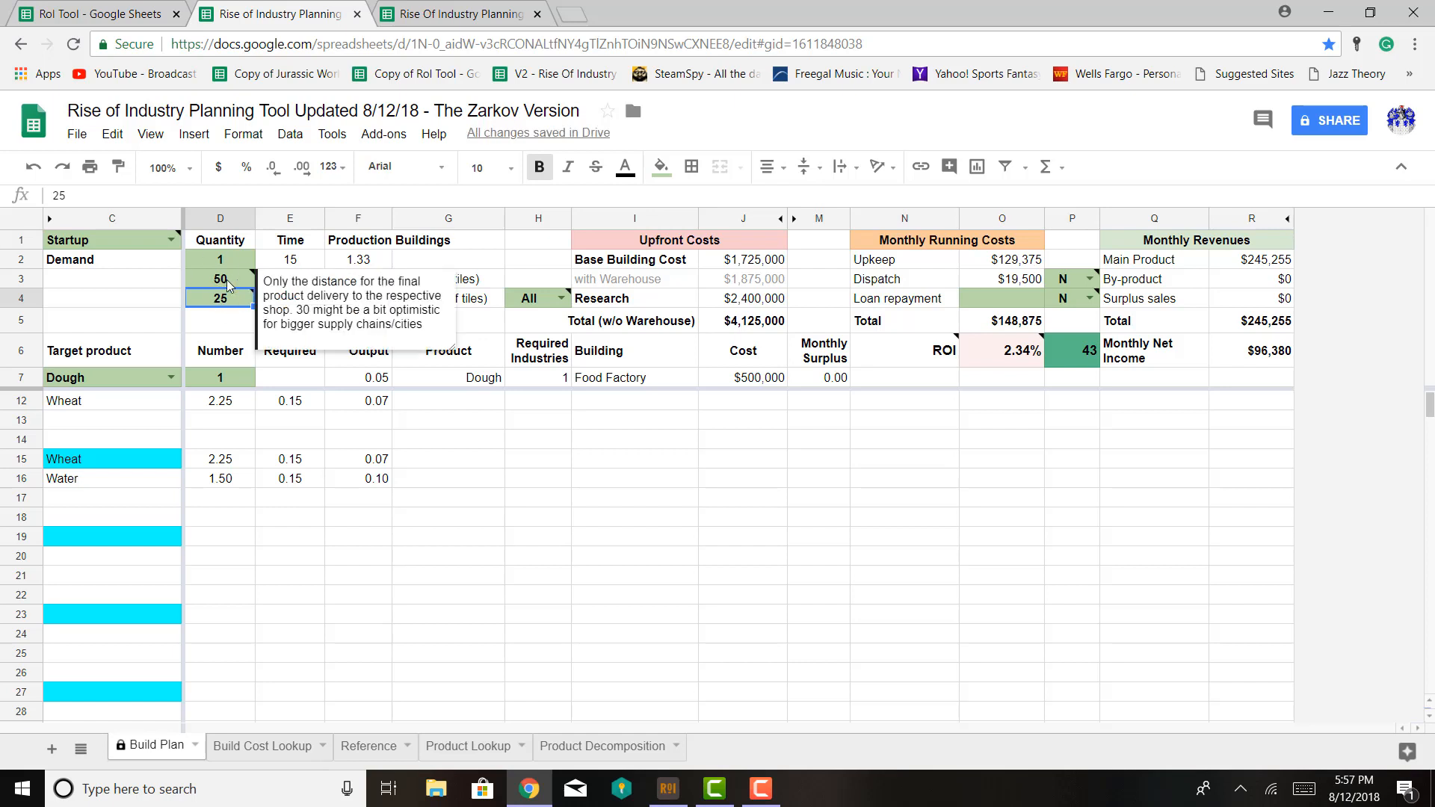
pyautogui.click(672, 482)
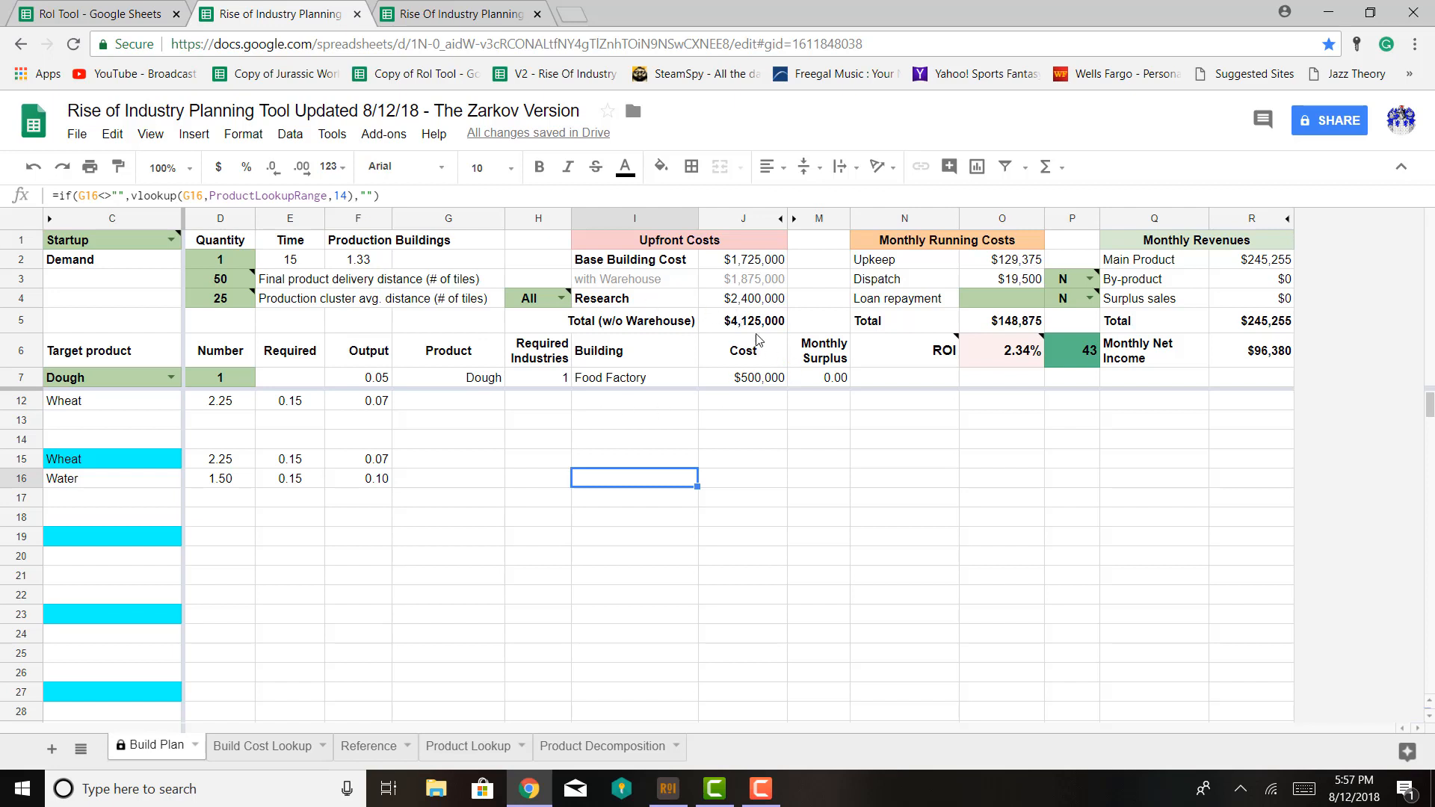
# Set the monthly loan repayment to $114,500 and read the note explaining the ROI ranges
pyautogui.click(1005, 300)
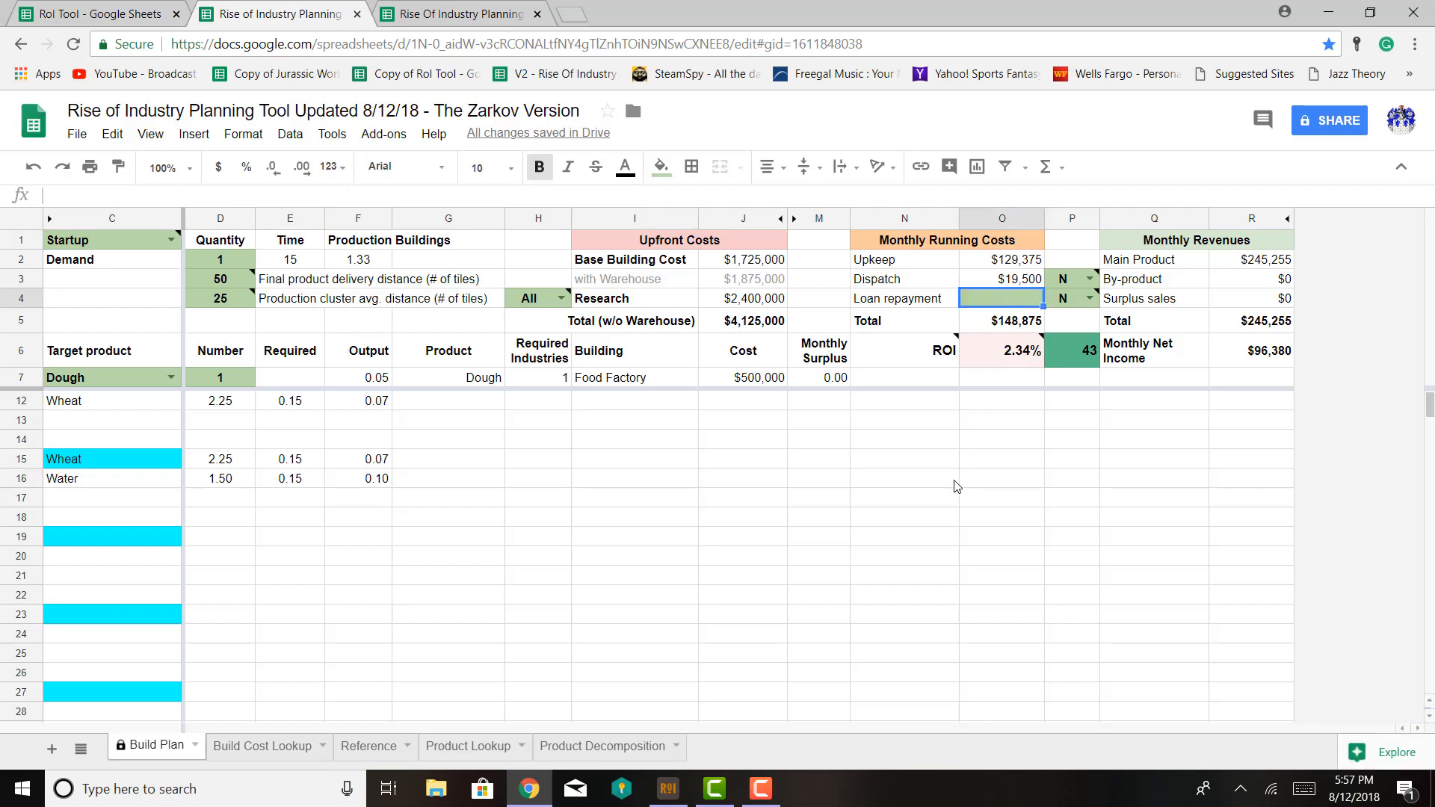
pyautogui.write('11')
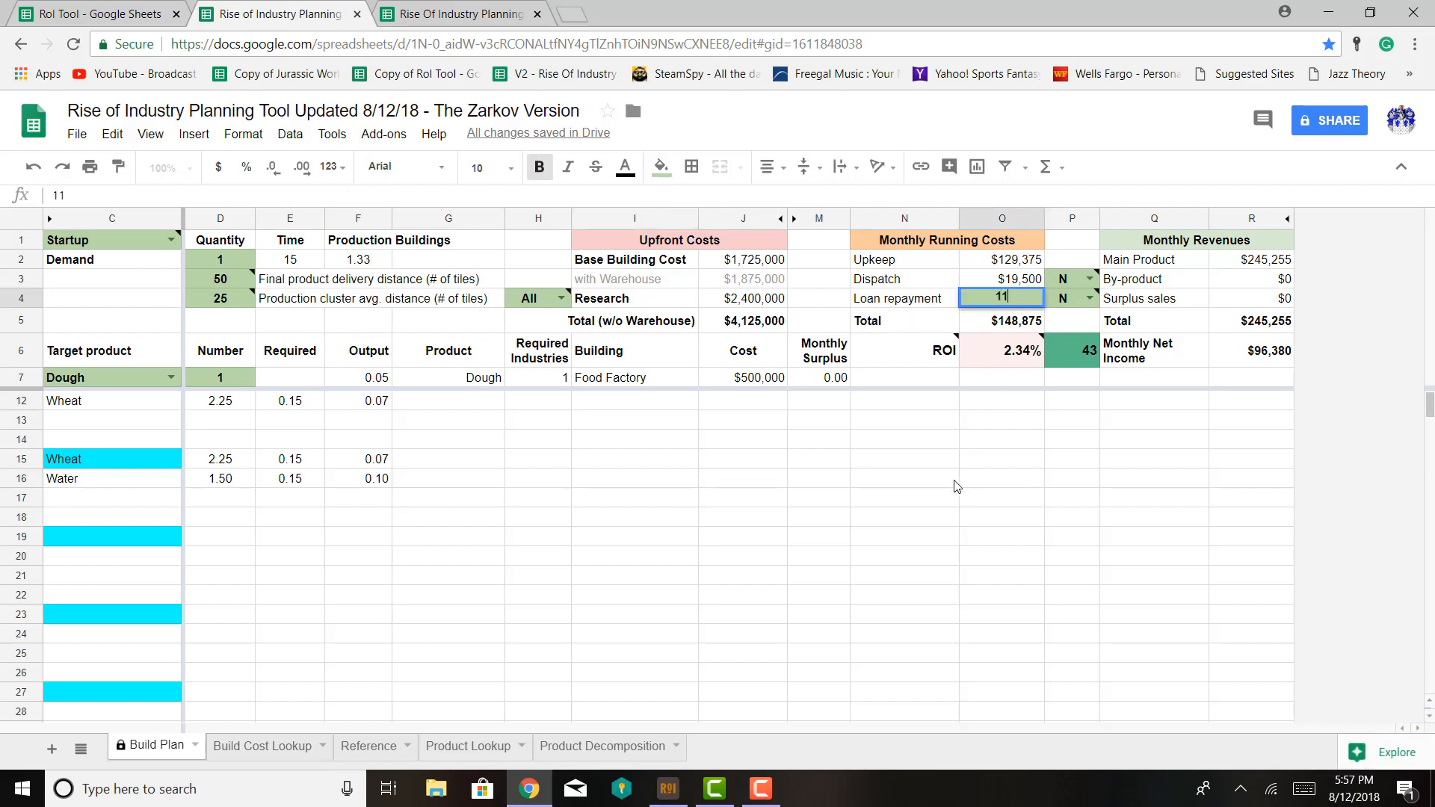
pyautogui.write('4500')
pyautogui.press('Return')
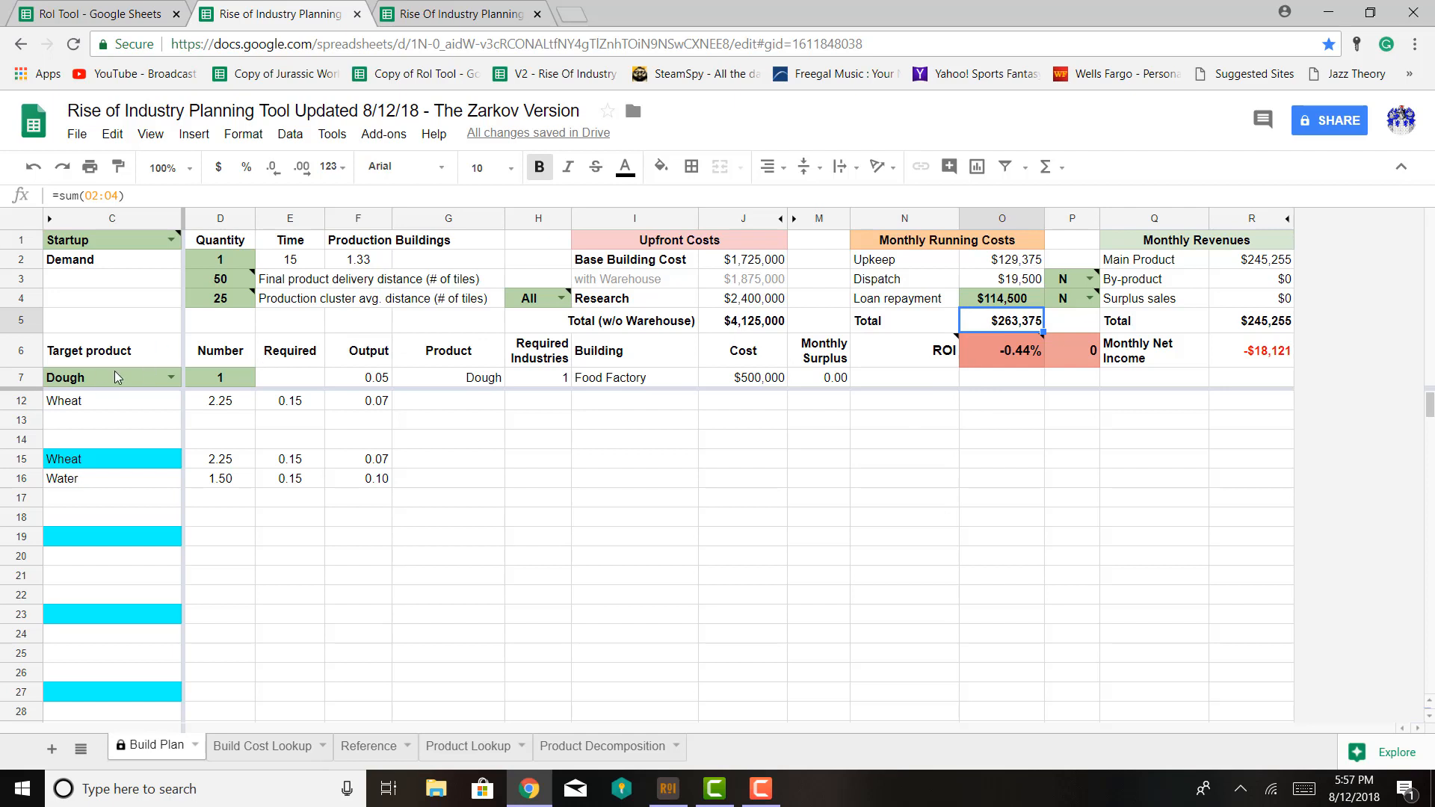
pyautogui.moveTo(994, 354)
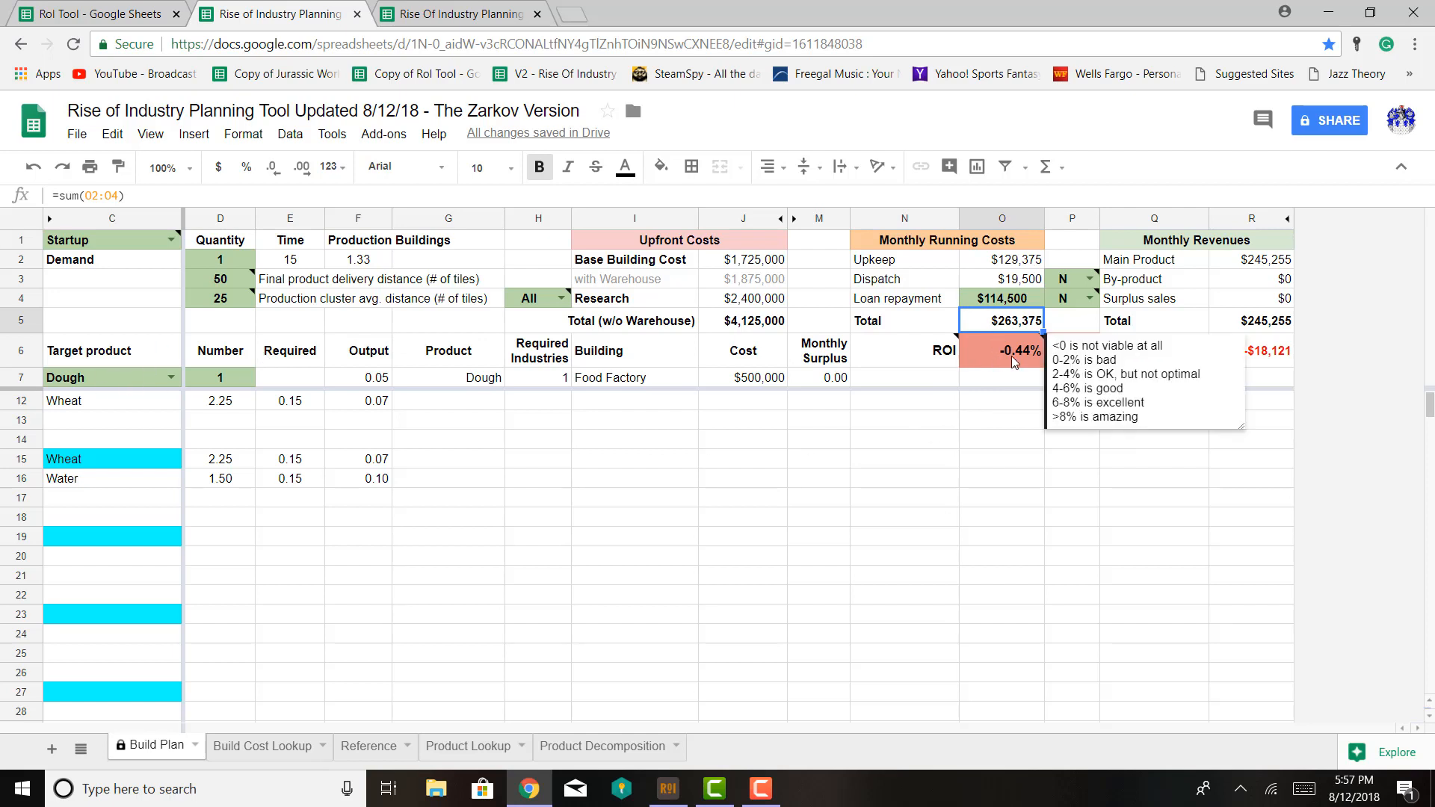
pyautogui.moveTo(931, 372)
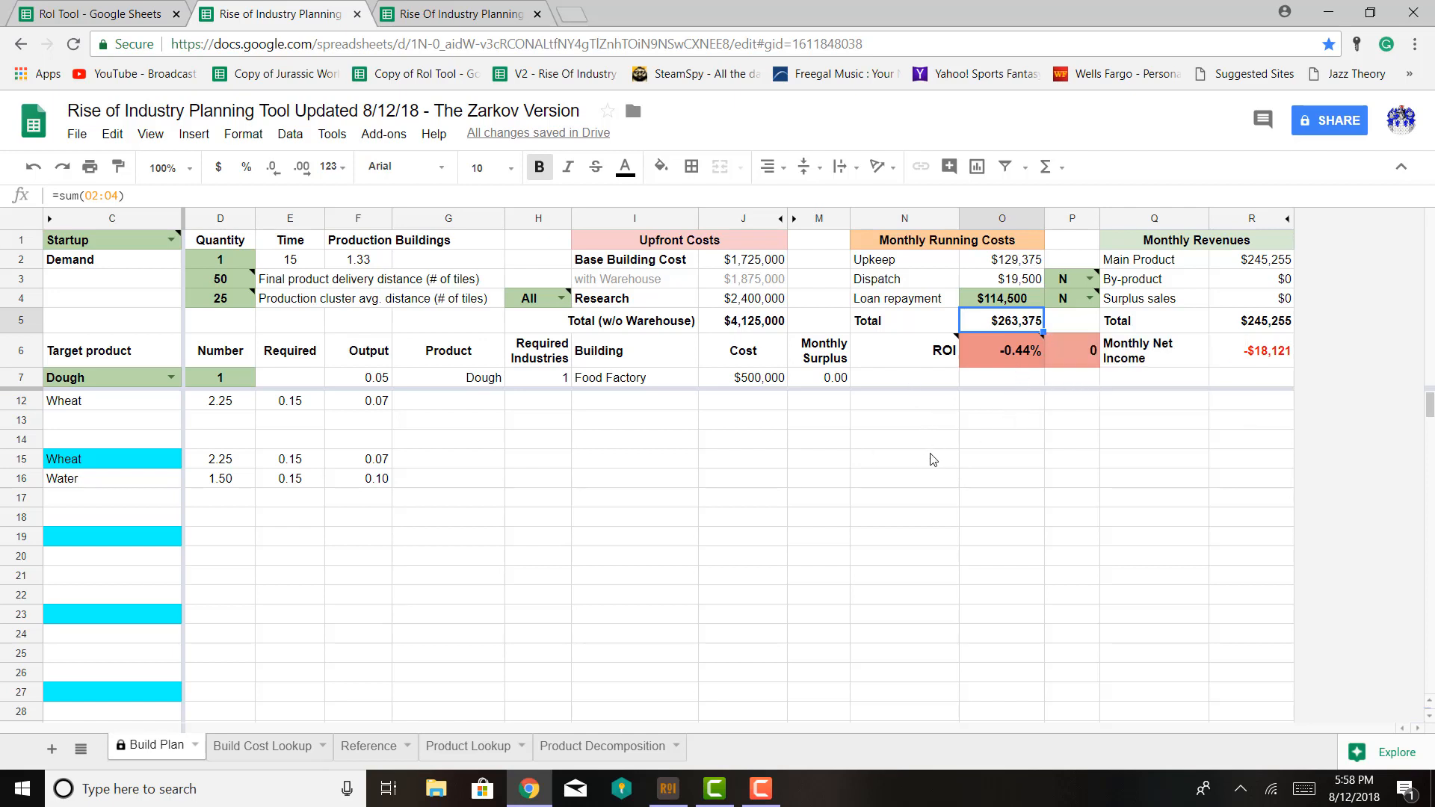
# Remove the $114,500 loan repayment from the monthly running costs
pyautogui.click(1001, 293)
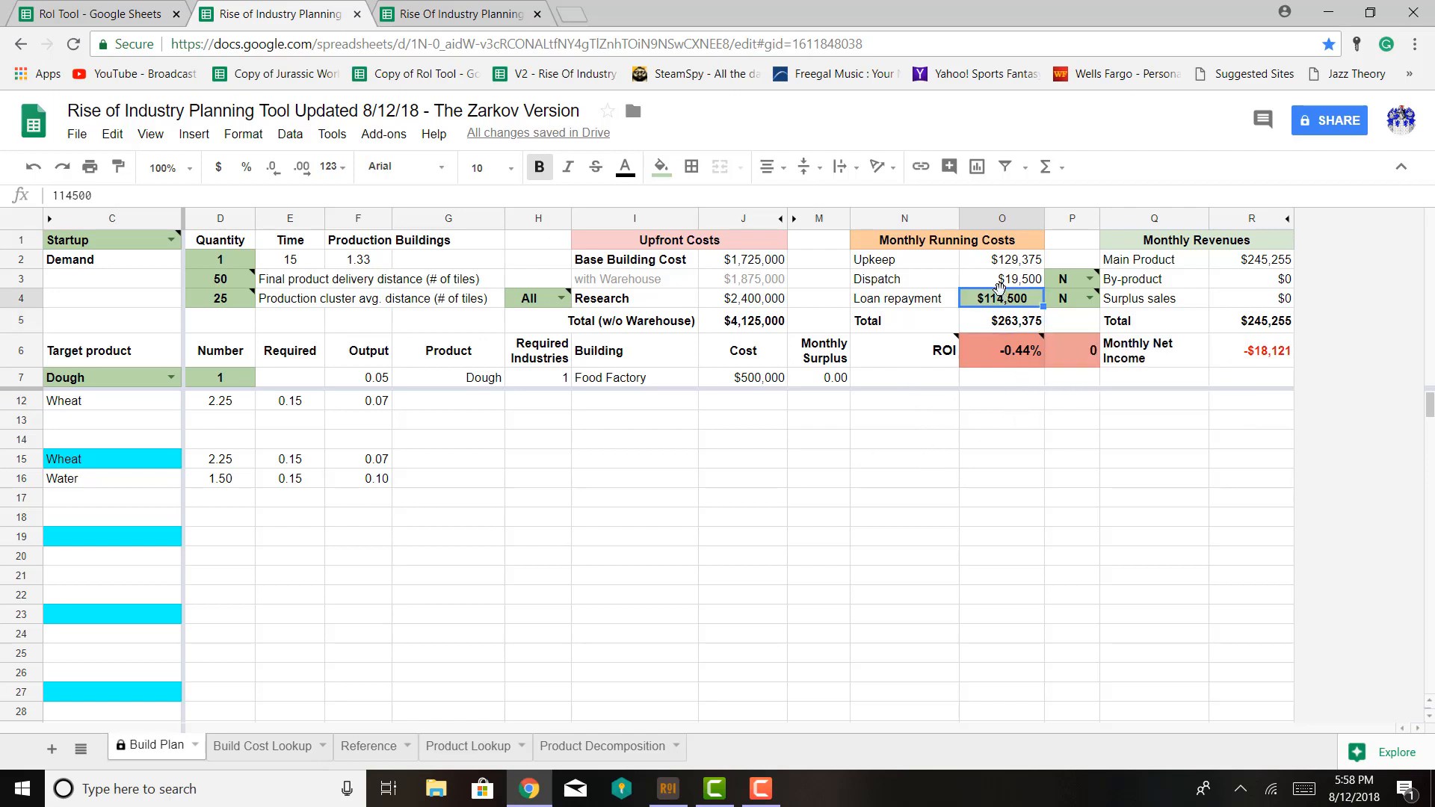
pyautogui.press('Delete')
pyautogui.doubleClick(1000, 290)
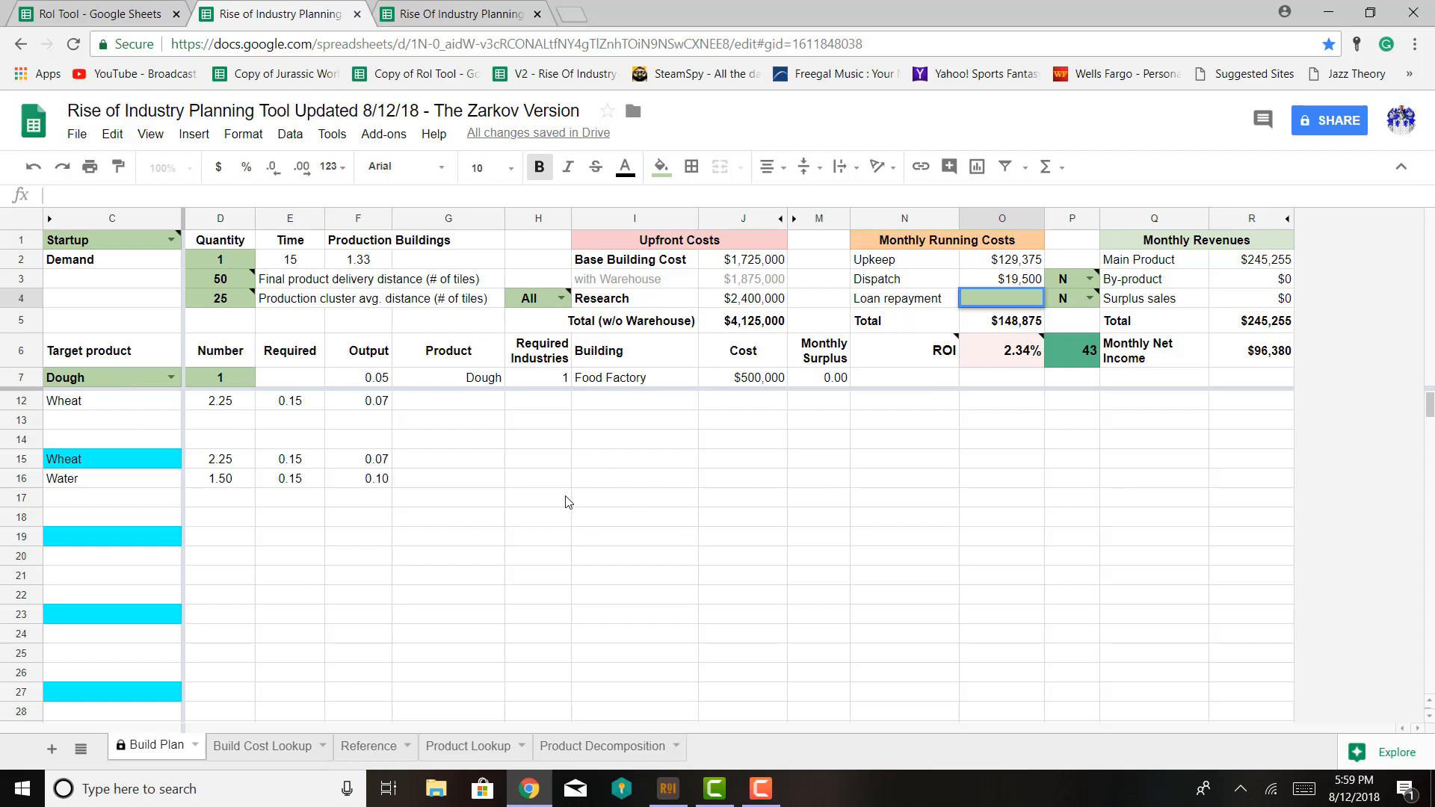
# Change the target product from the product list to Waffles
pyautogui.moveTo(125, 246)
pyautogui.click(172, 377)
pyautogui.scroll(-5, 139, 490)
pyautogui.scroll(-15, 141, 495)
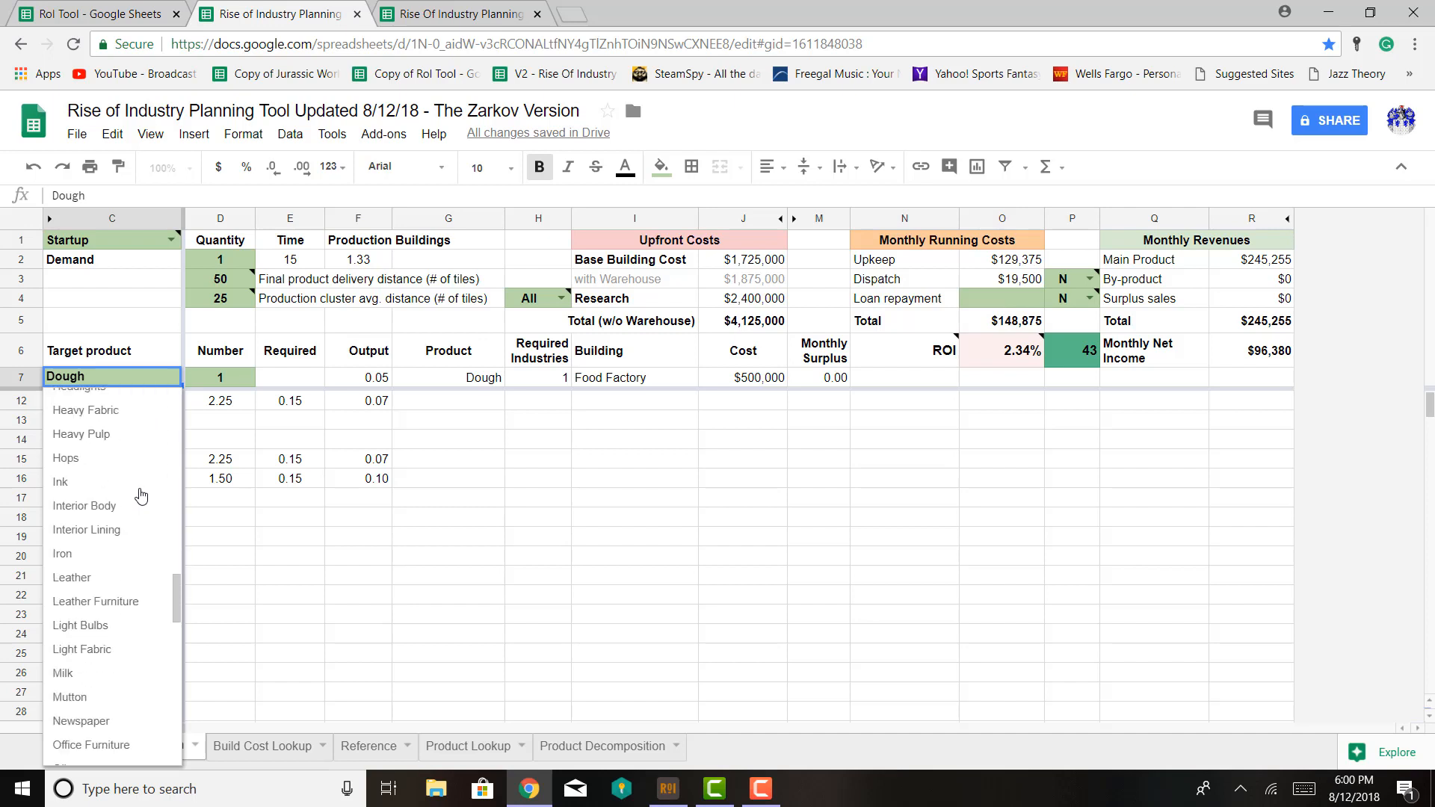
pyautogui.scroll(-4, 139, 508)
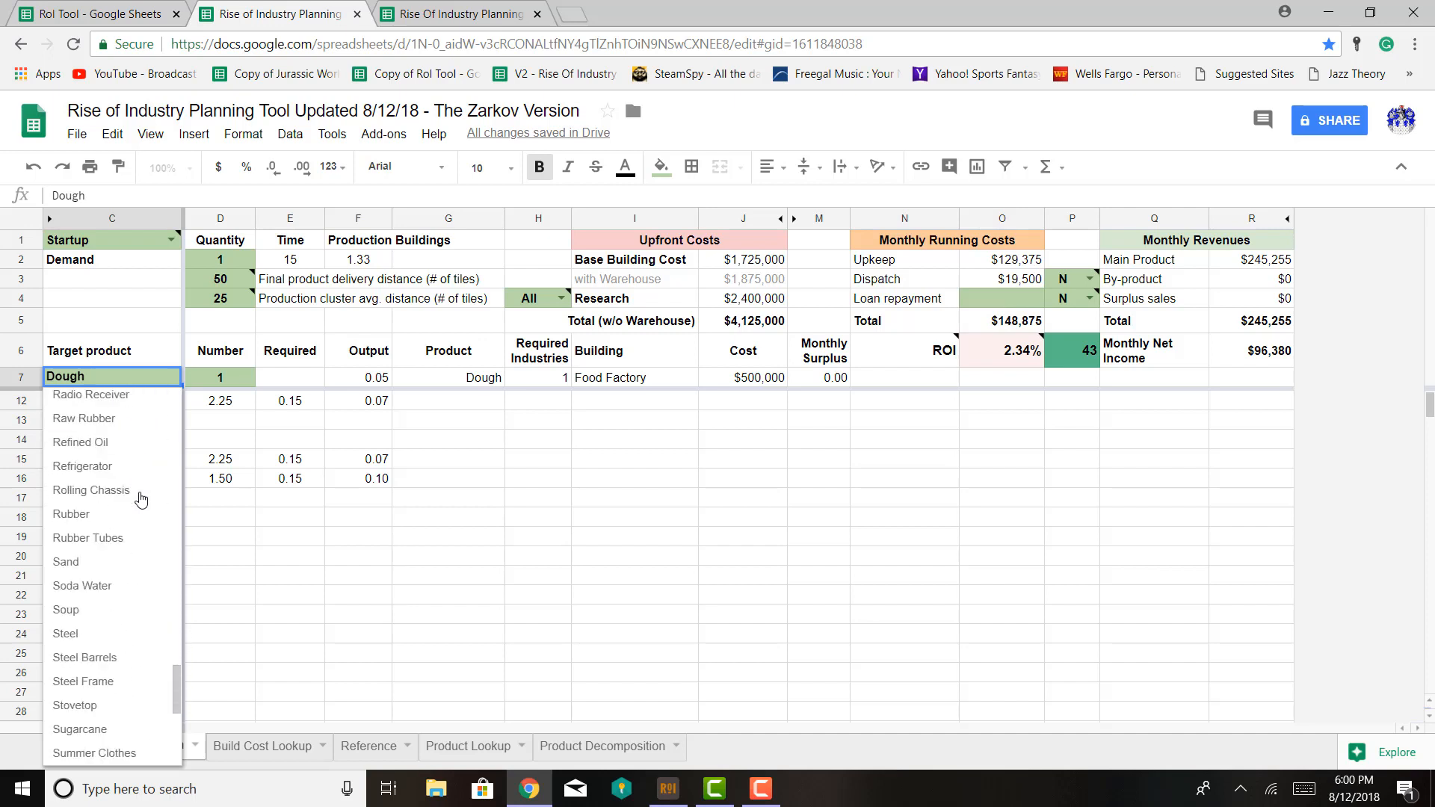
pyautogui.scroll(-3, 133, 541)
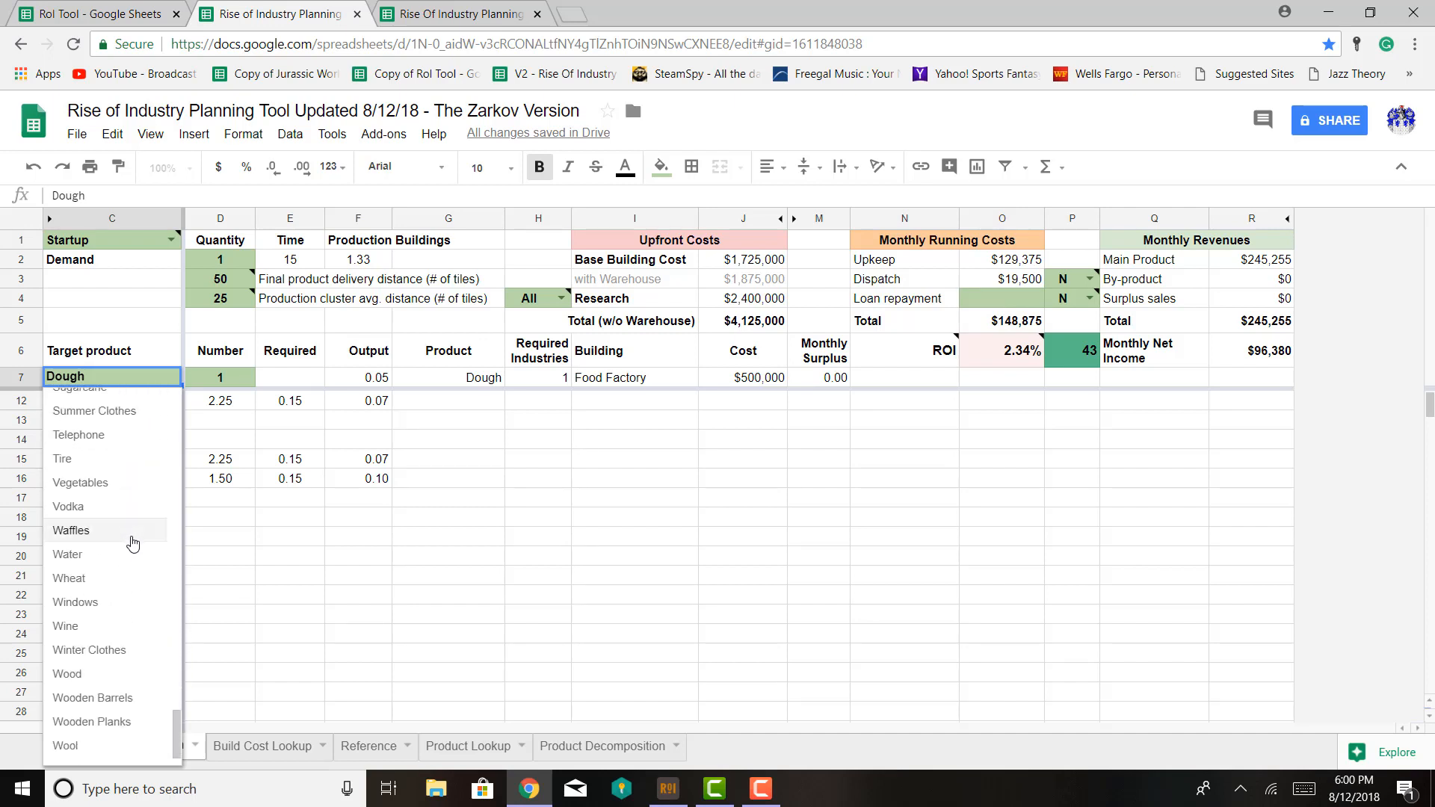
pyautogui.click(83, 530)
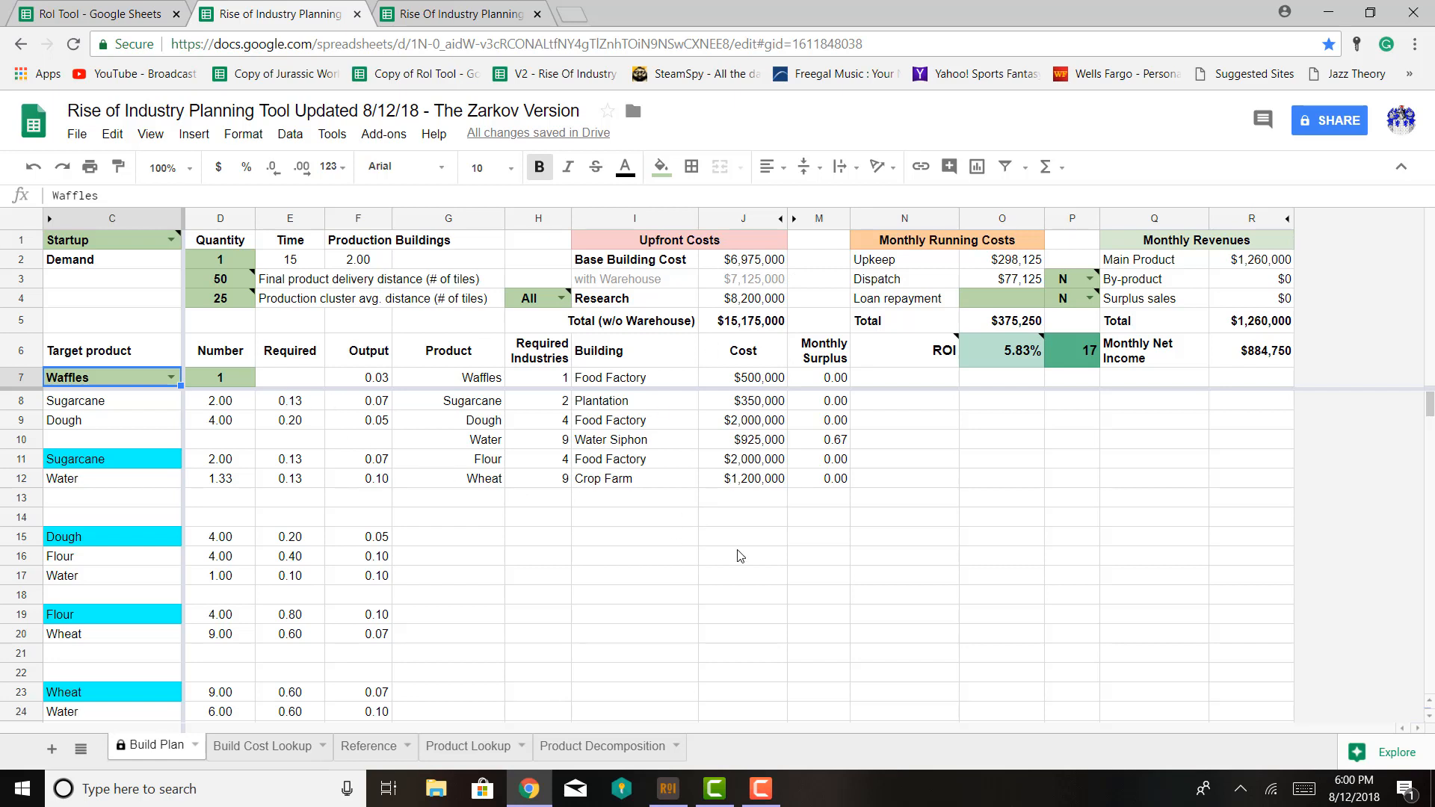
# Set the monthly loan repayment for the Waffles plan to $300,000 and check the effect on ROI
pyautogui.click(1000, 299)
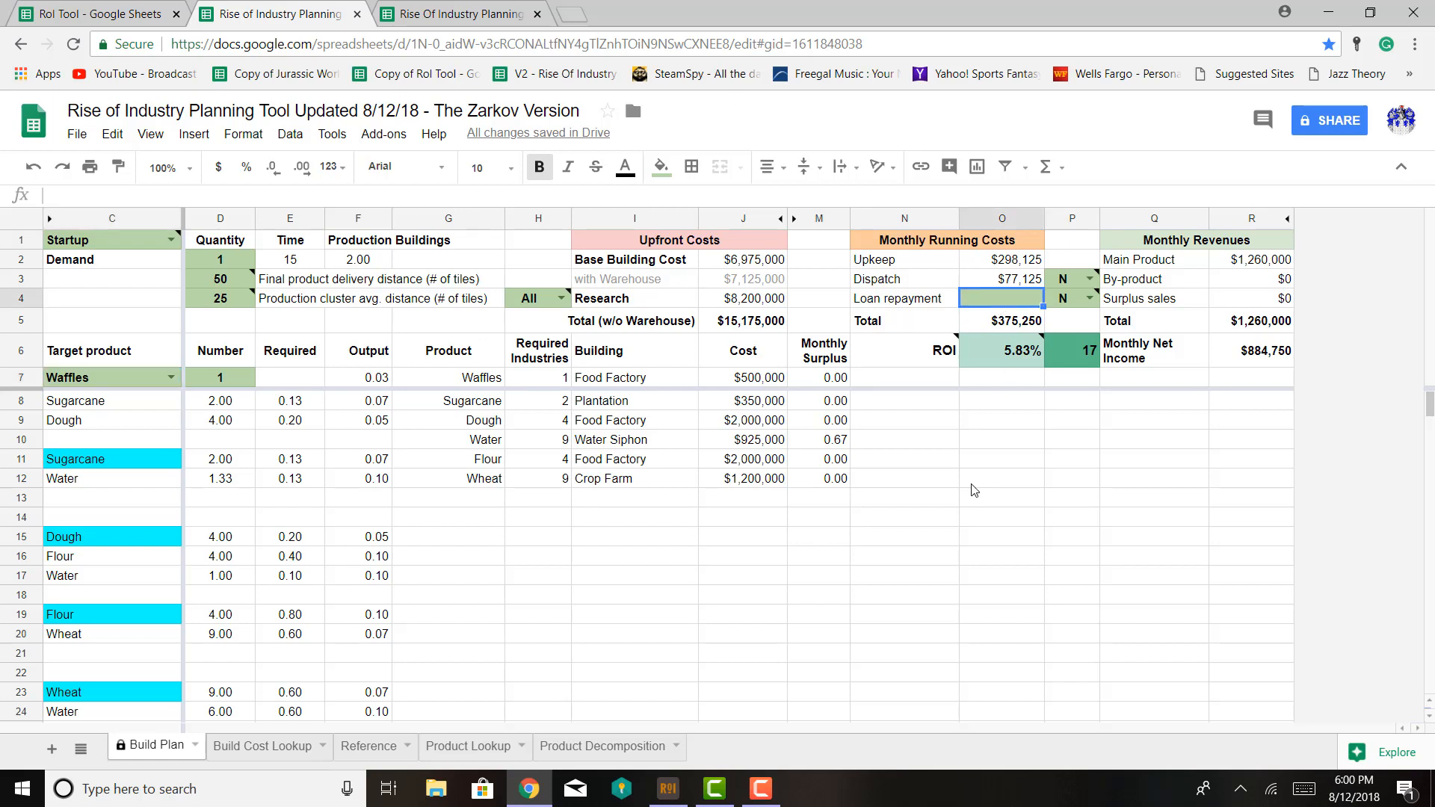
pyautogui.write('300000')
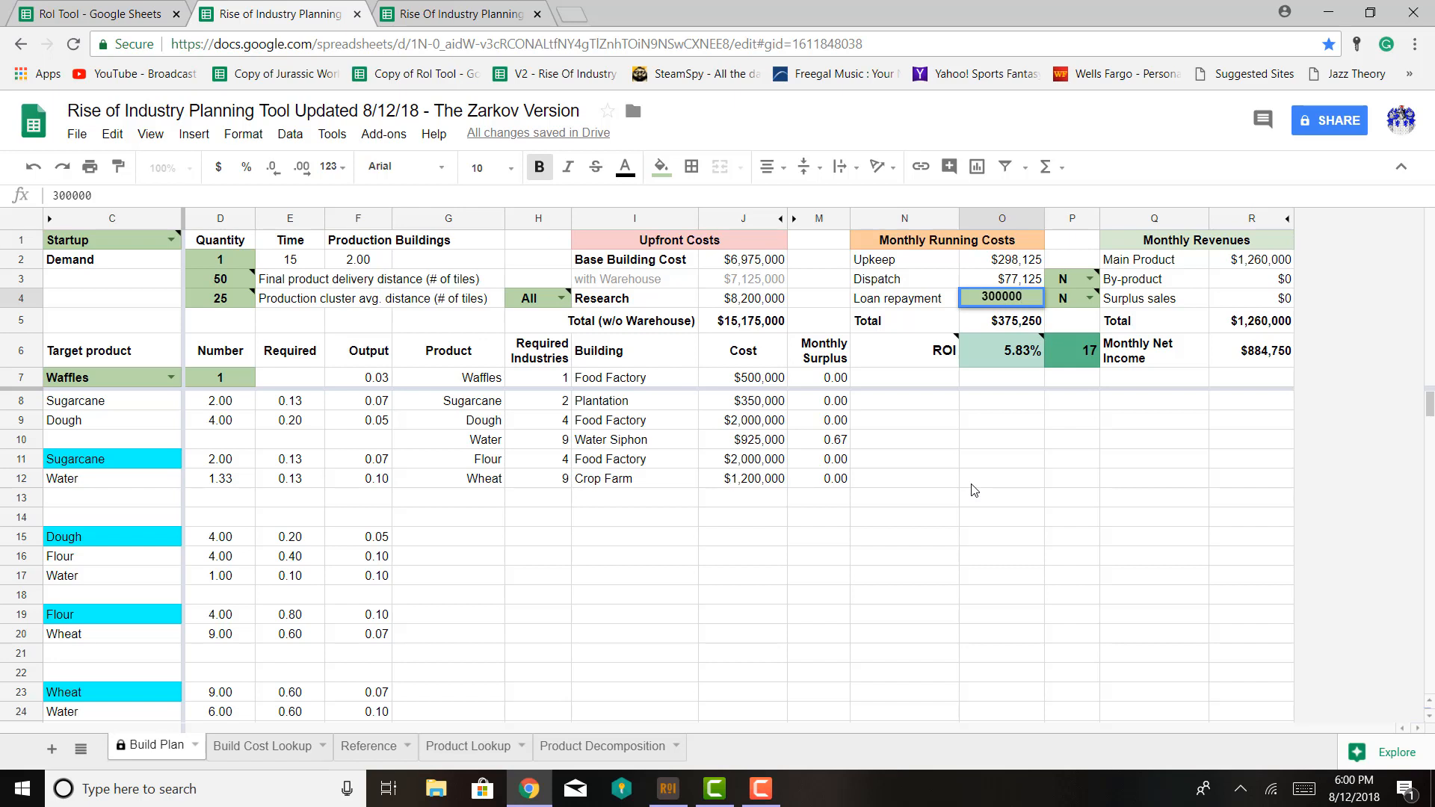
pyautogui.press('Return')
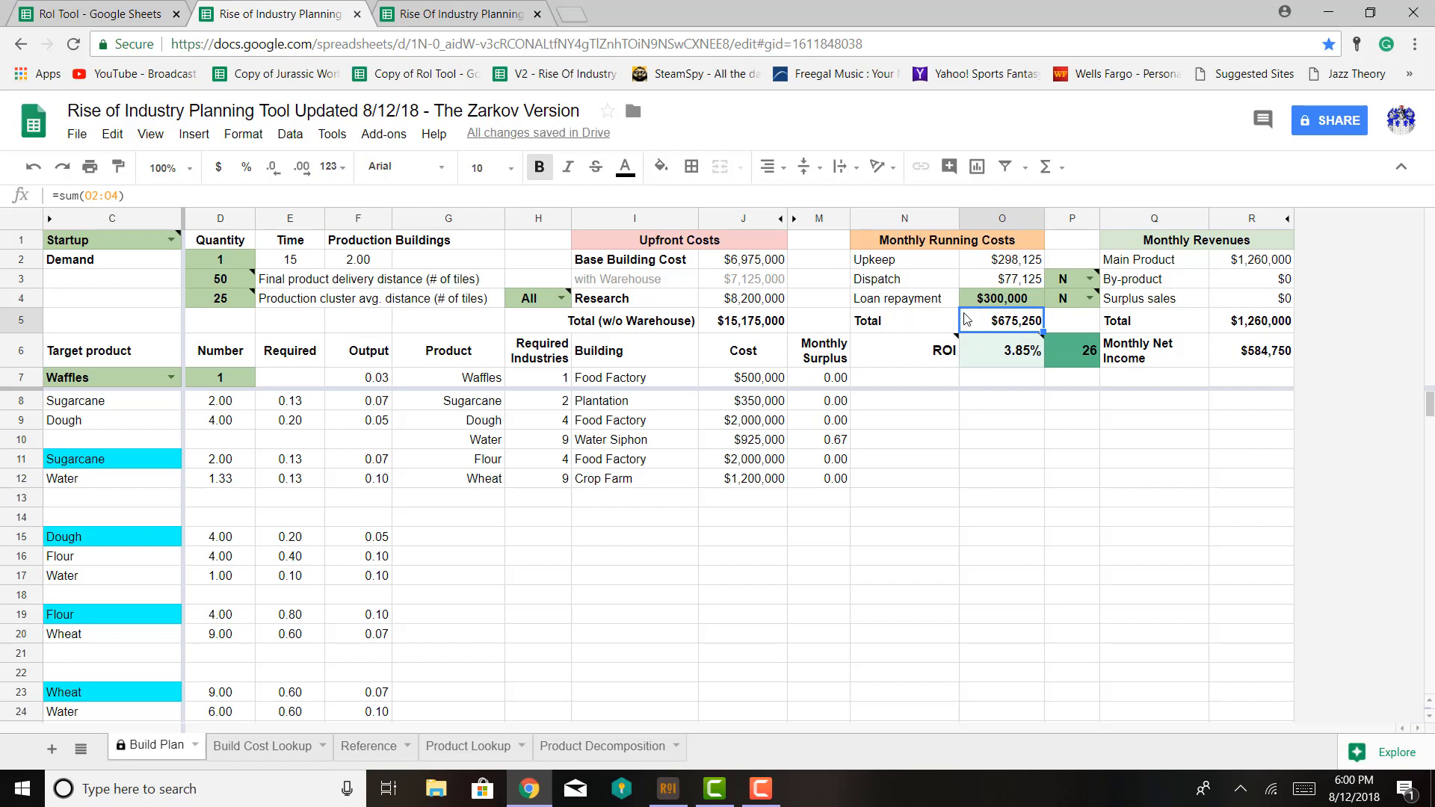
pyautogui.moveTo(928, 335)
# Lower the monthly loan repayment in the running costs to $250,000
pyautogui.click(1017, 298)
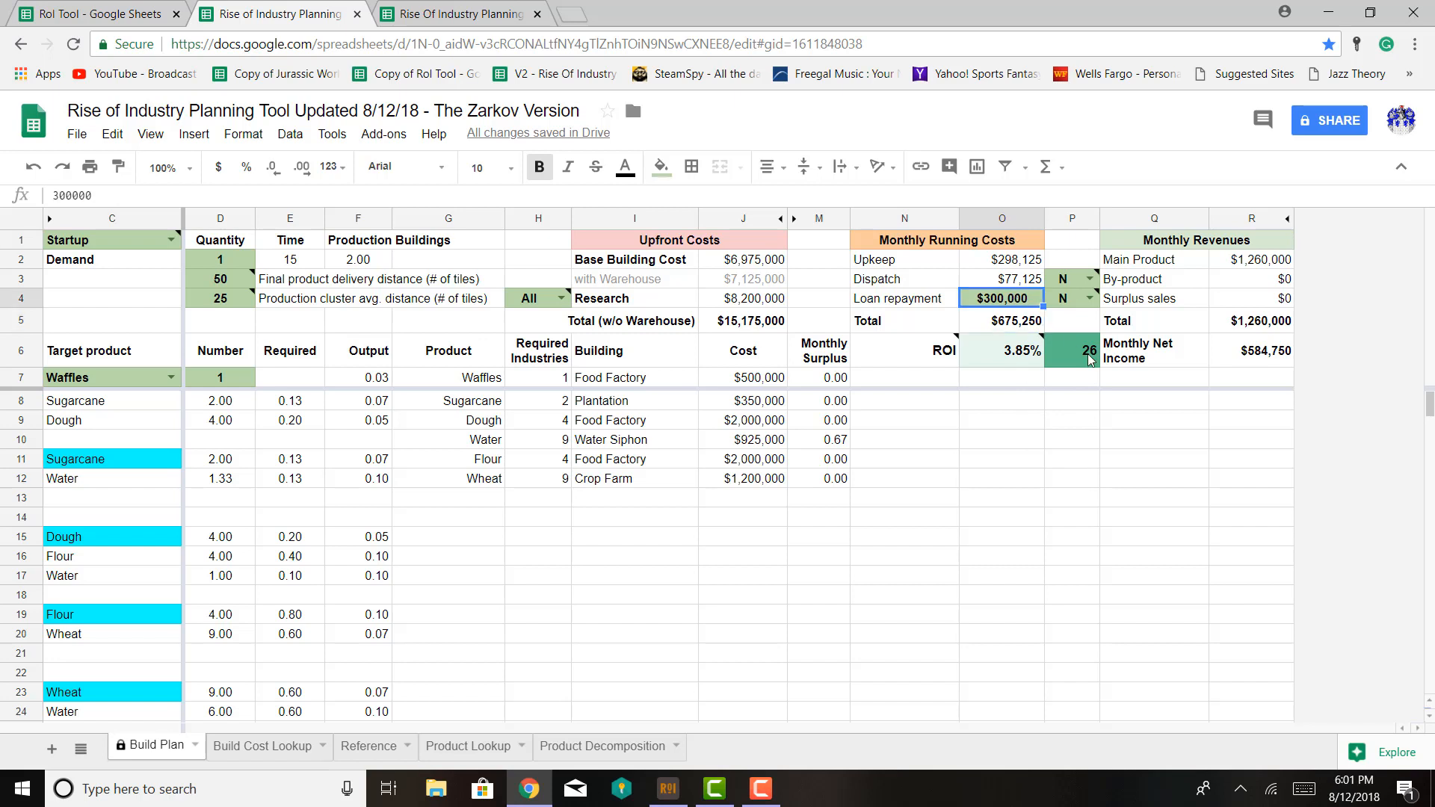
pyautogui.write('250000')
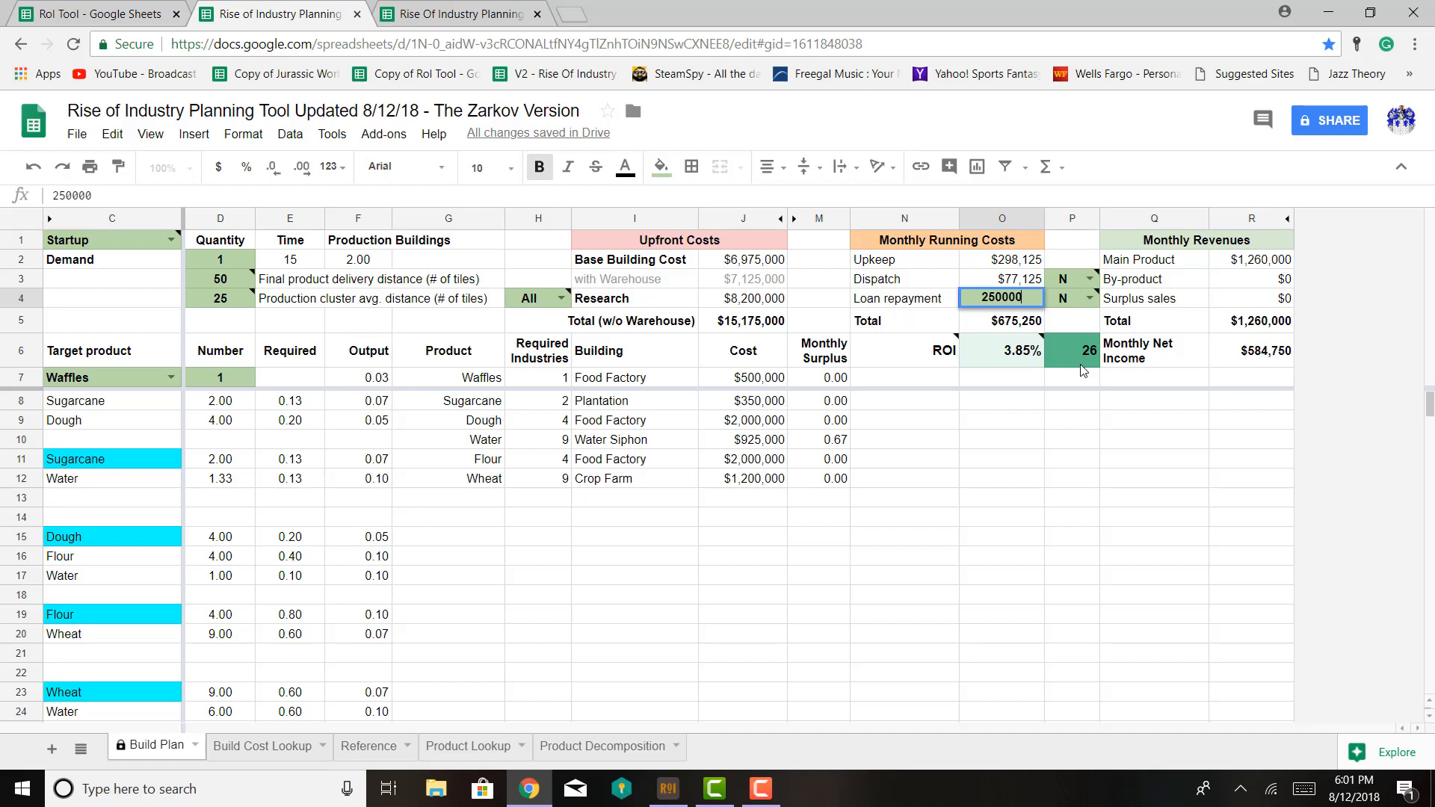
pyautogui.press('Return')
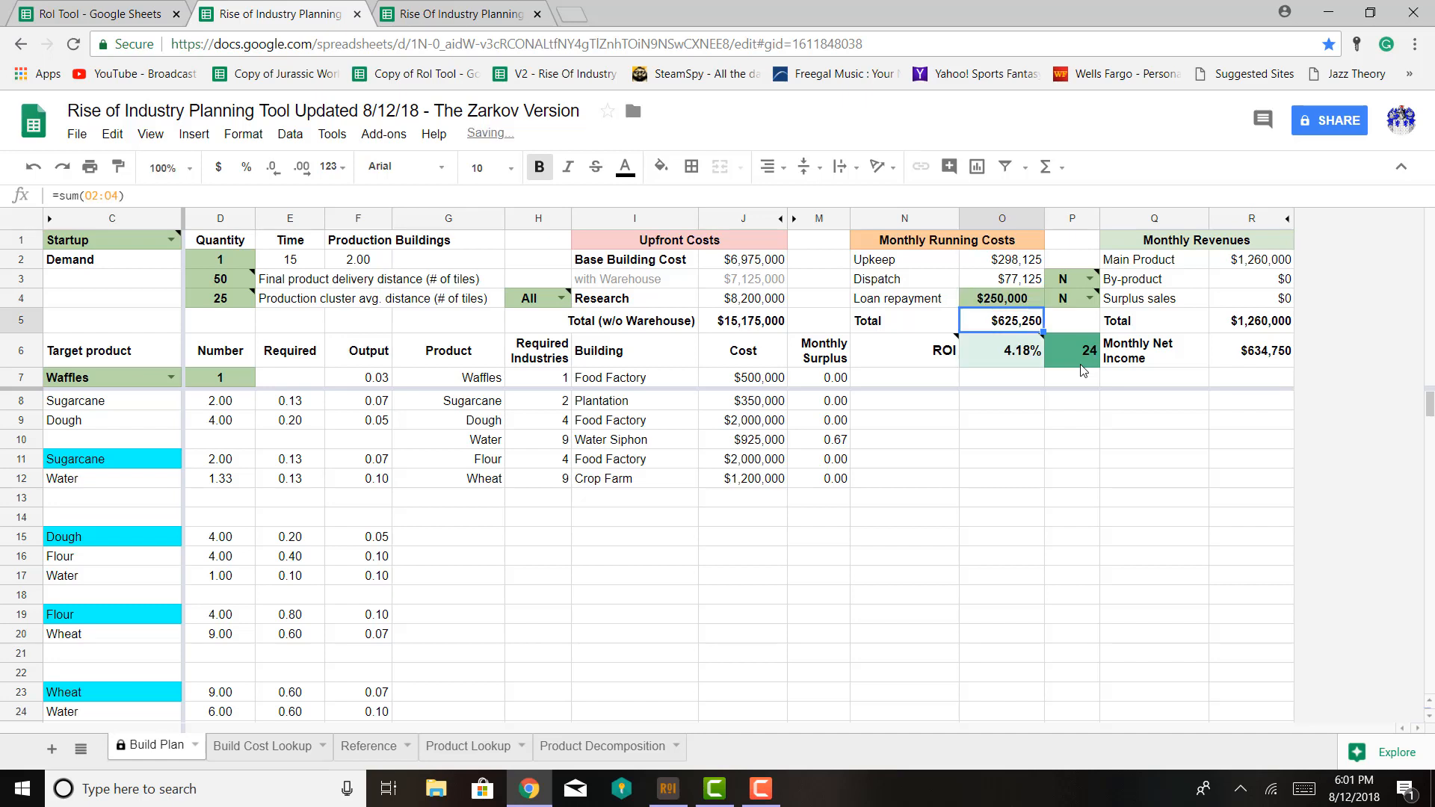
pyautogui.click(1042, 493)
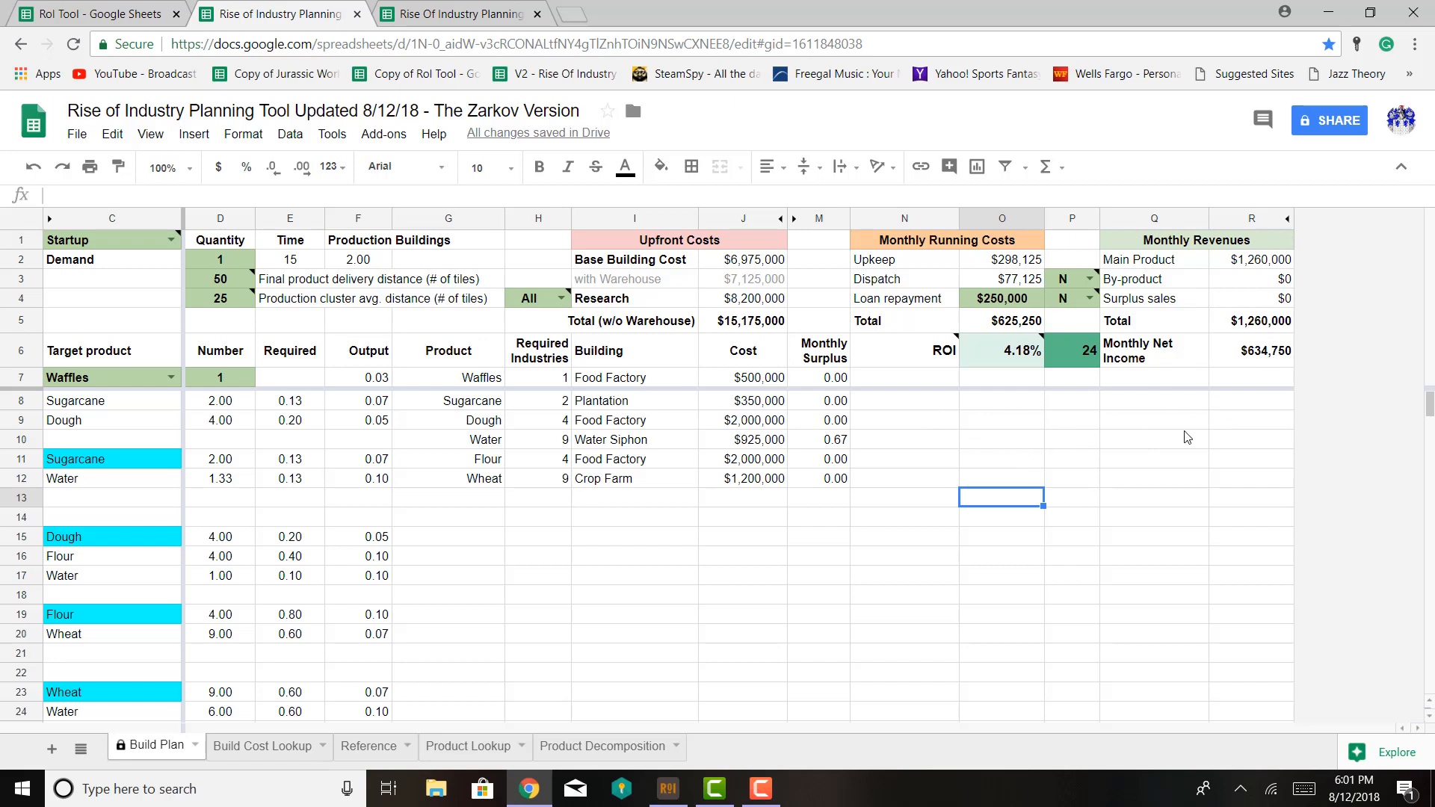
# Set the number of Waffles production buildings to 2
pyautogui.click(222, 380)
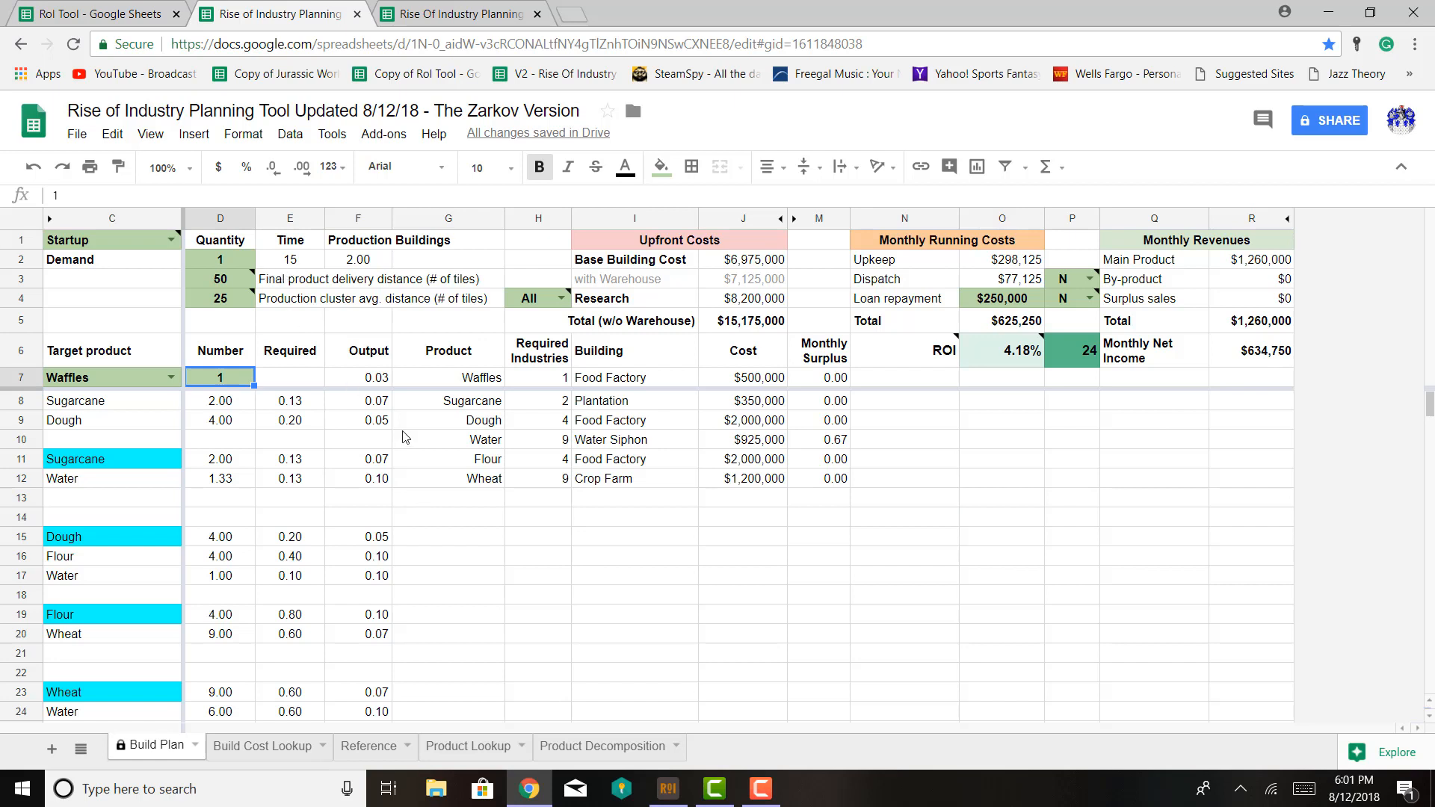
pyautogui.write('2')
pyautogui.press('Return')
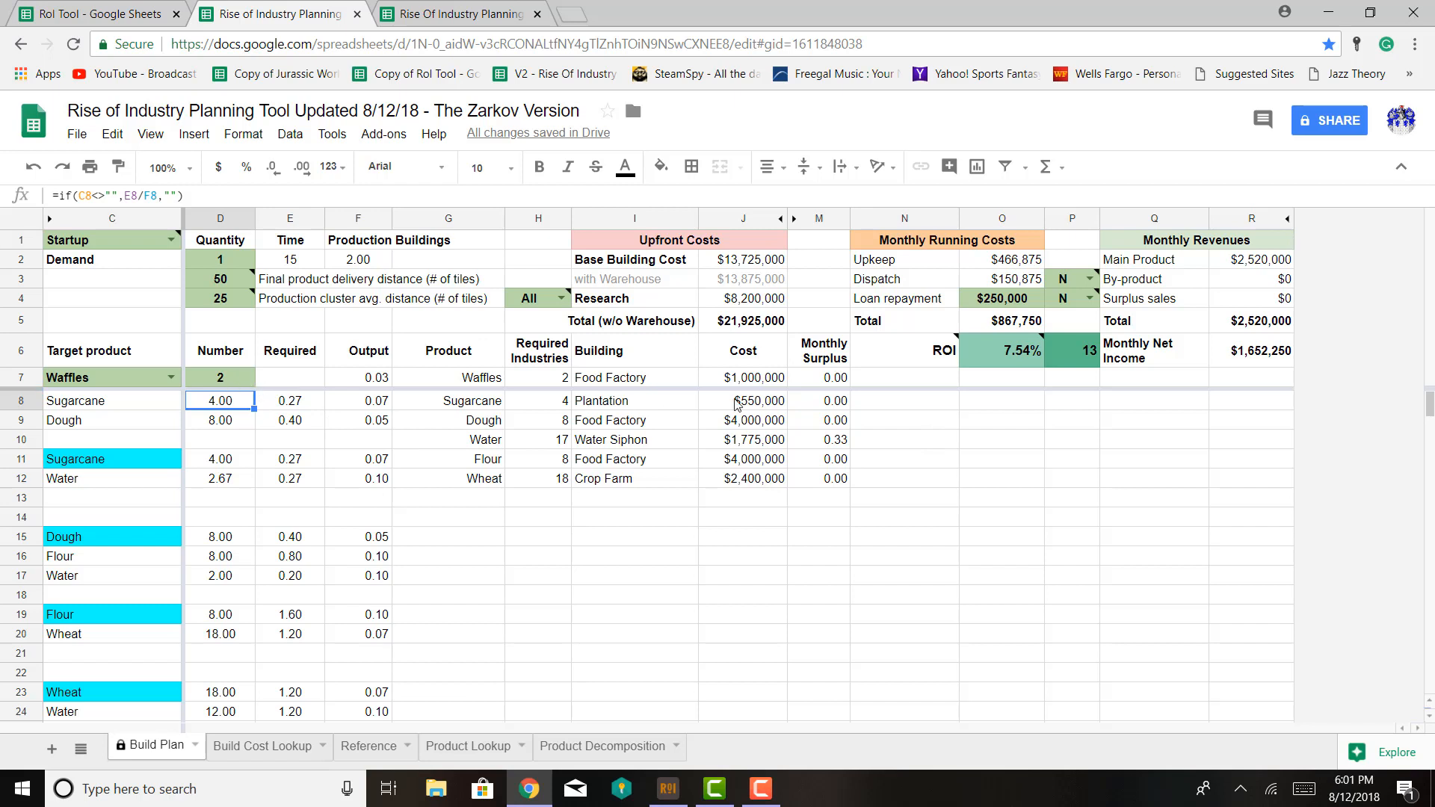
# Raise the monthly loan repayment to $300,000 for the two-factory Waffles plan and check the ROI
pyautogui.click(1015, 300)
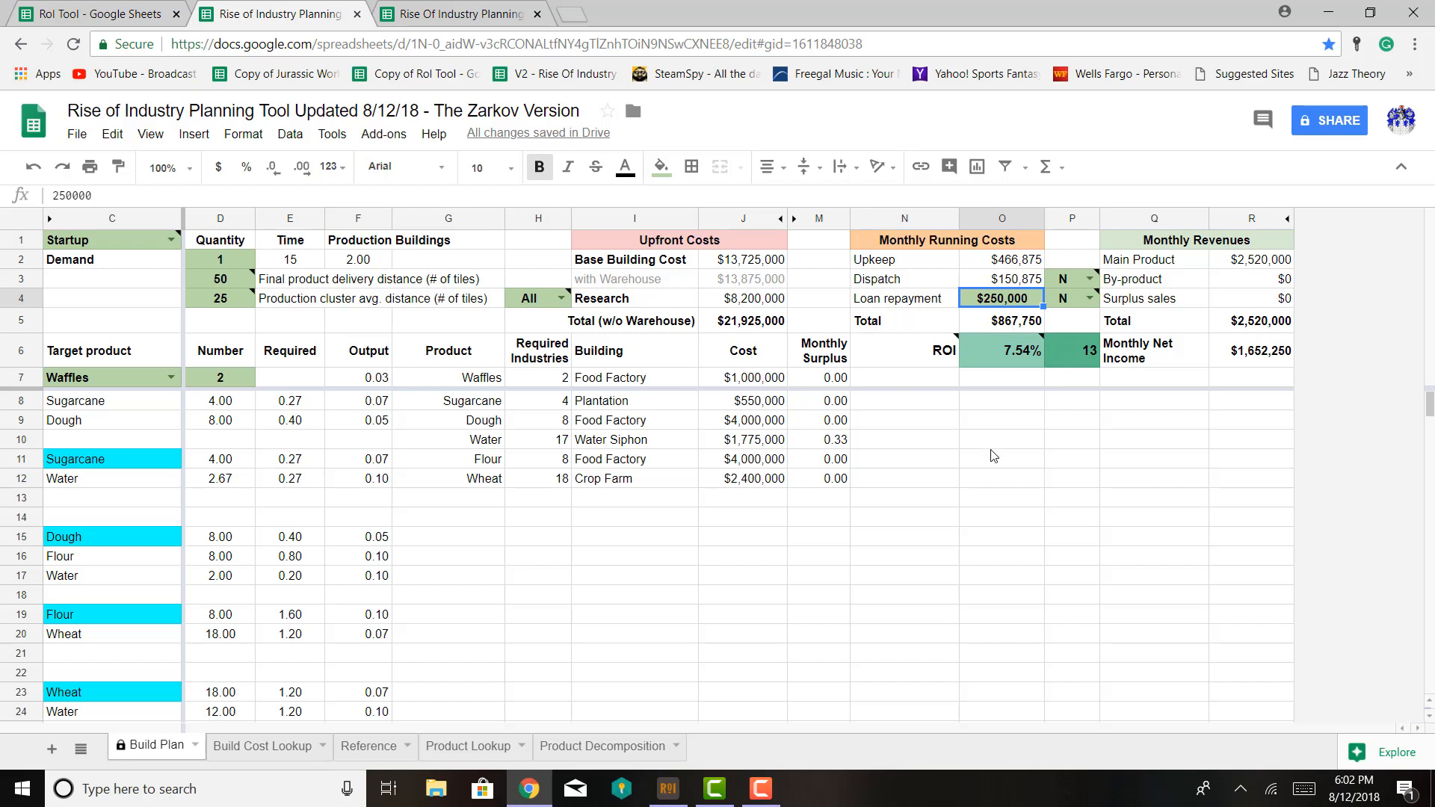
pyautogui.write('300000')
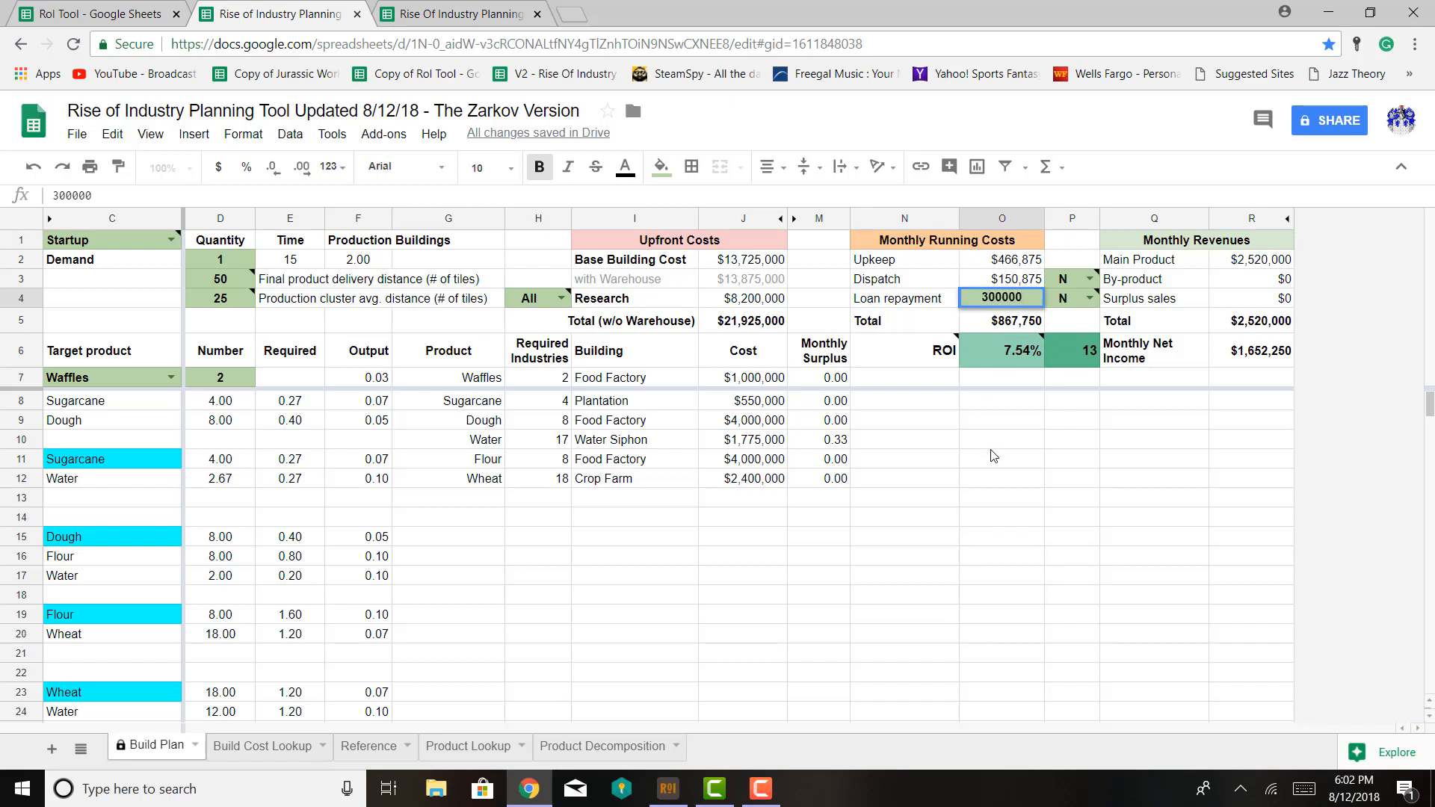
pyautogui.press('Return')
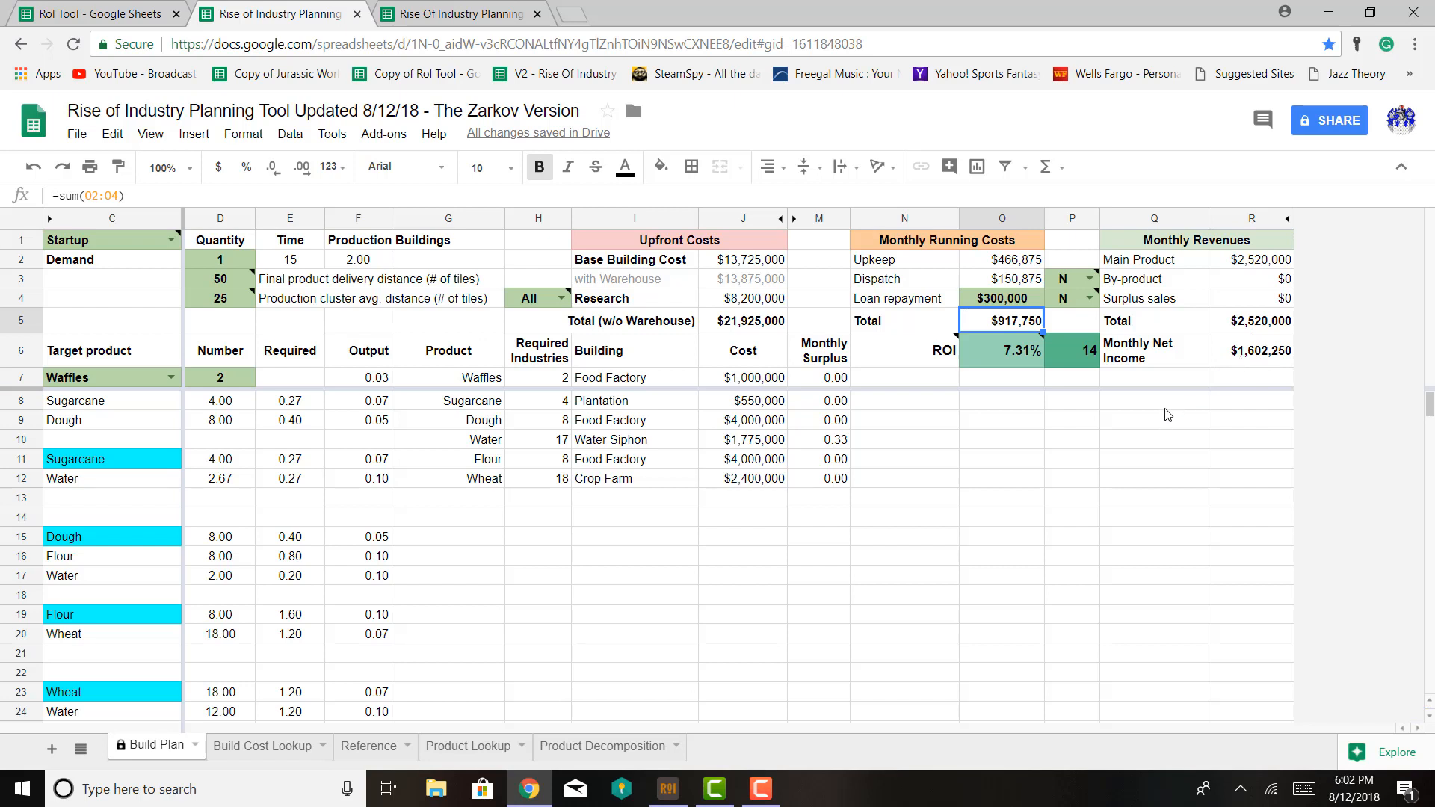
pyautogui.moveTo(1000, 366)
# Change the difficulty level from Startup to Normal, keeping Waffles as the target product
pyautogui.click(175, 379)
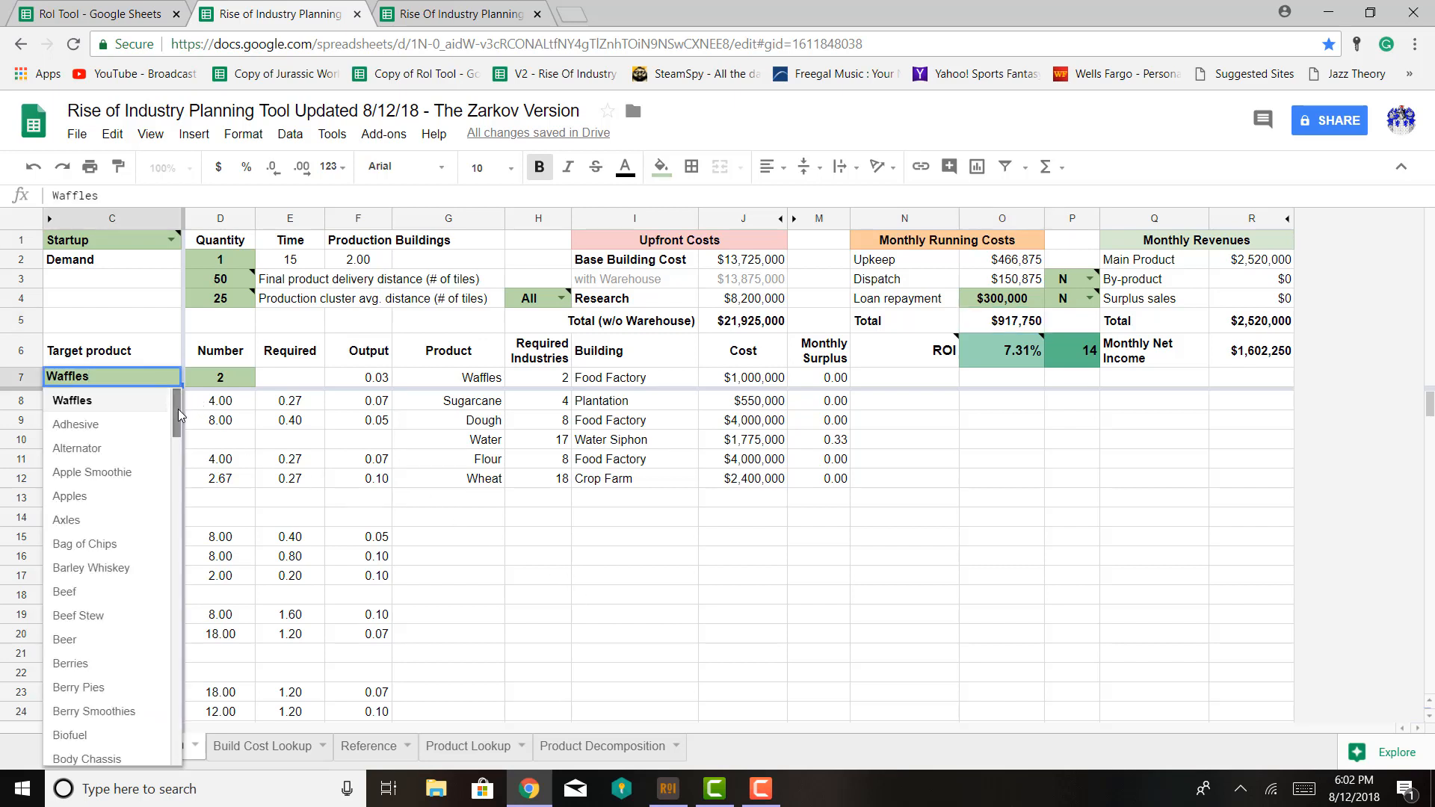
pyautogui.click(935, 563)
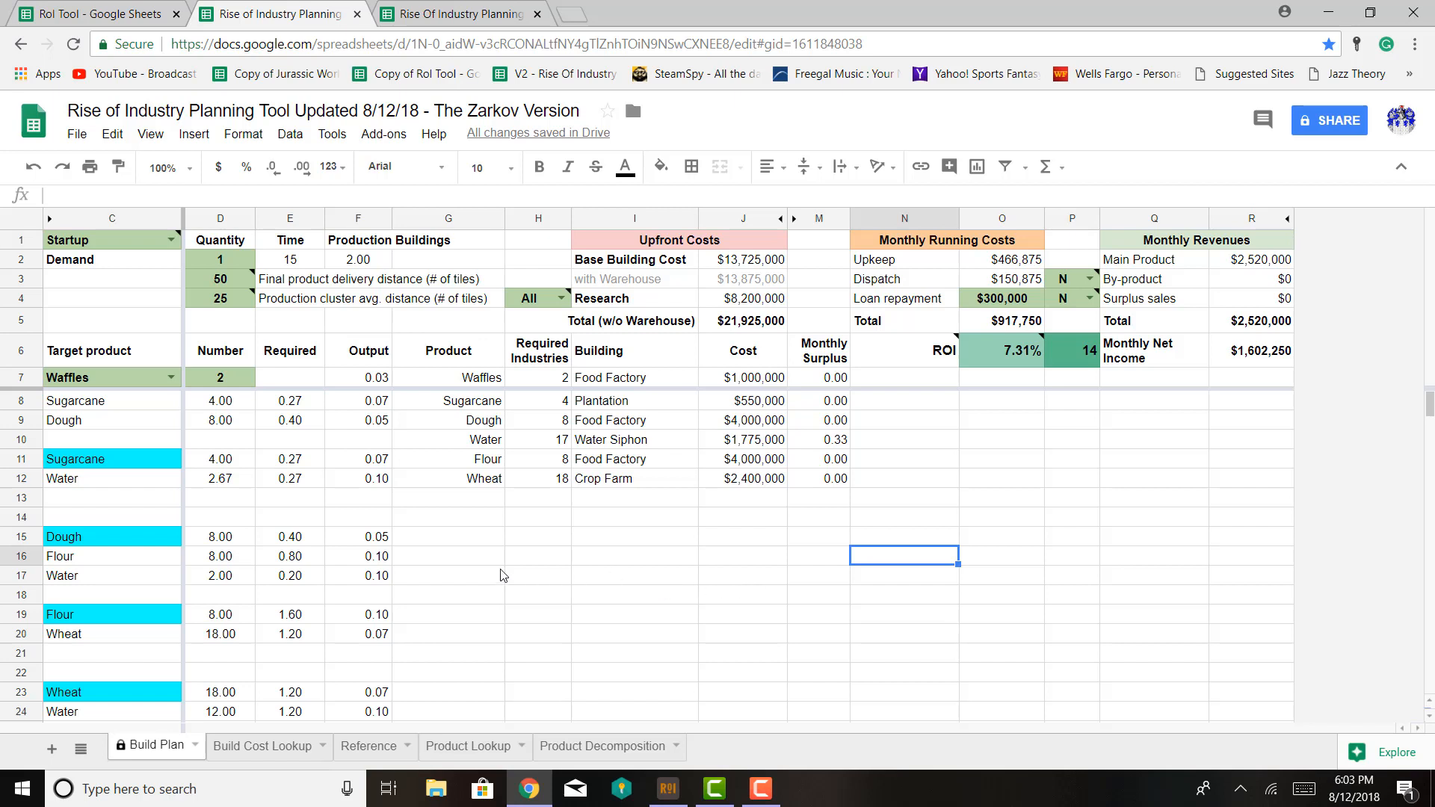
pyautogui.click(172, 241)
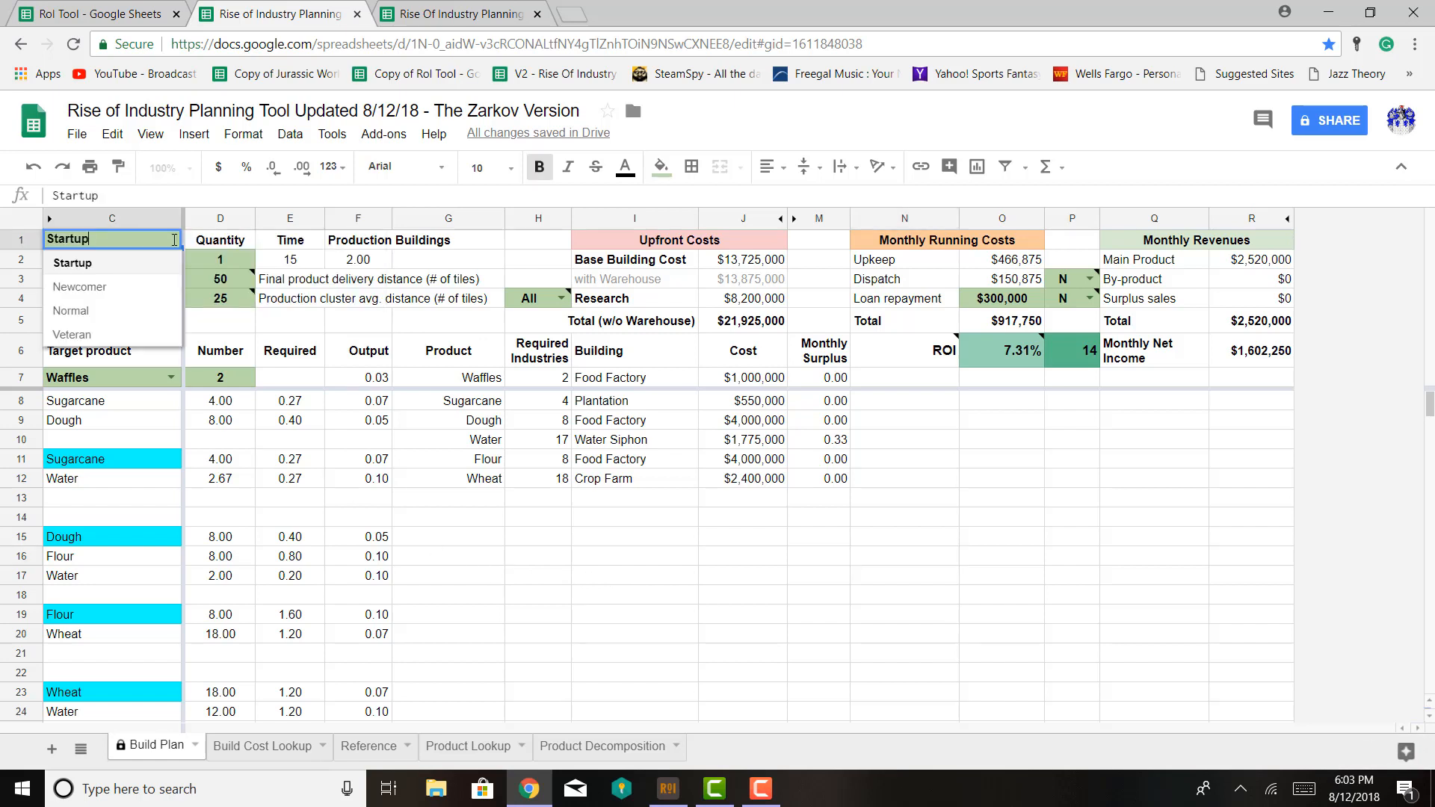
pyautogui.click(86, 317)
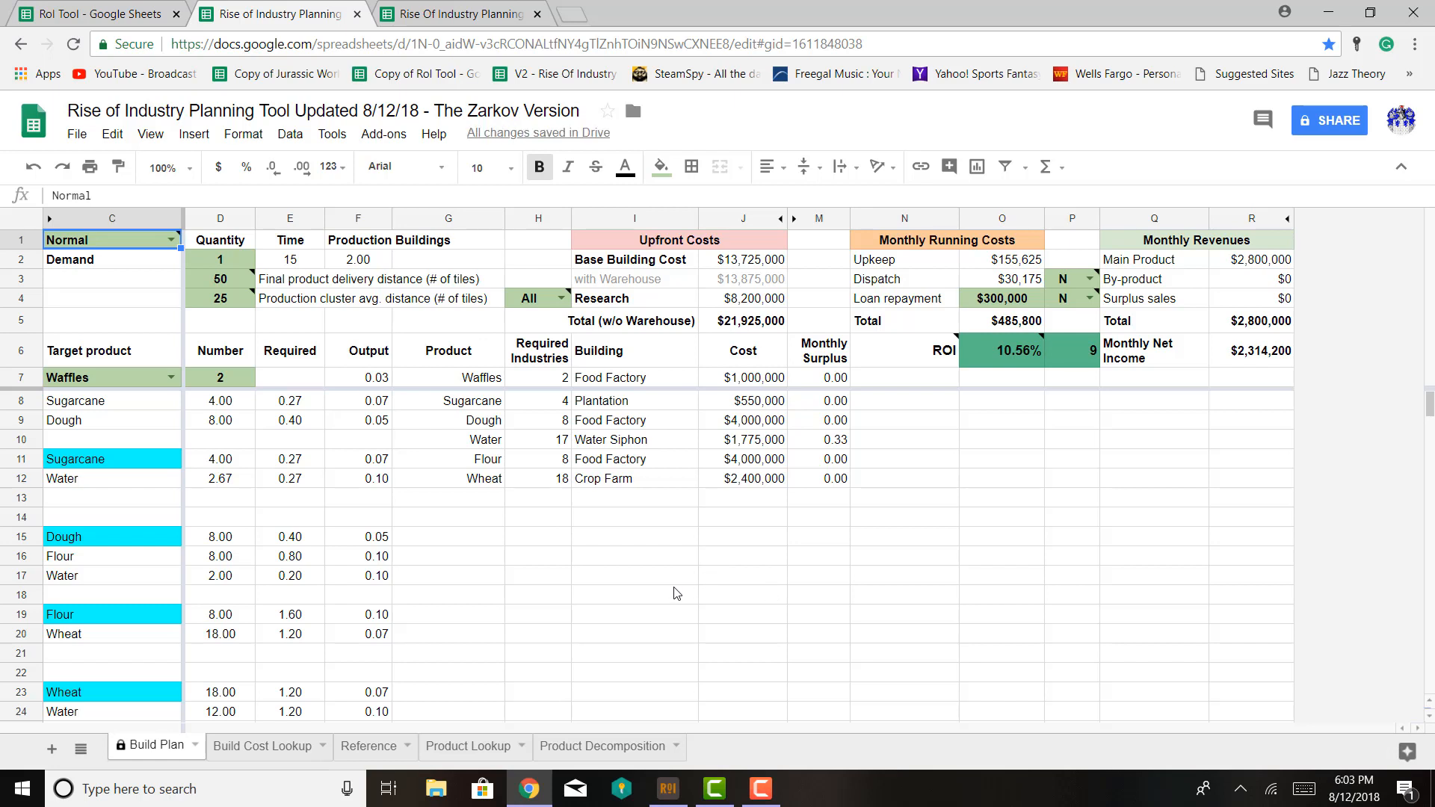
# Change the target product to Berry Pies and read the note explaining the ROI ranges
pyautogui.click(170, 379)
pyautogui.scroll(-1, 119, 471)
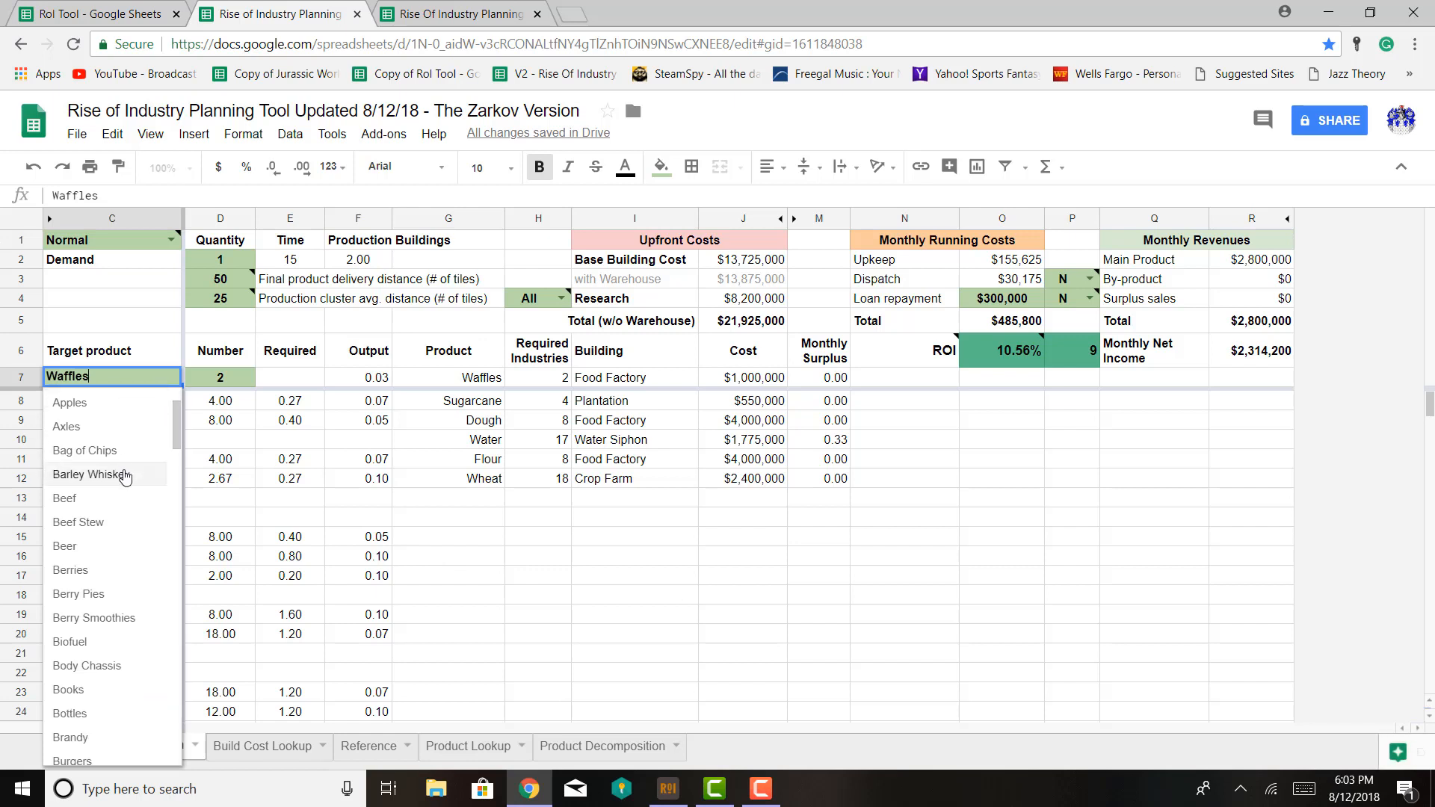
pyautogui.click(104, 596)
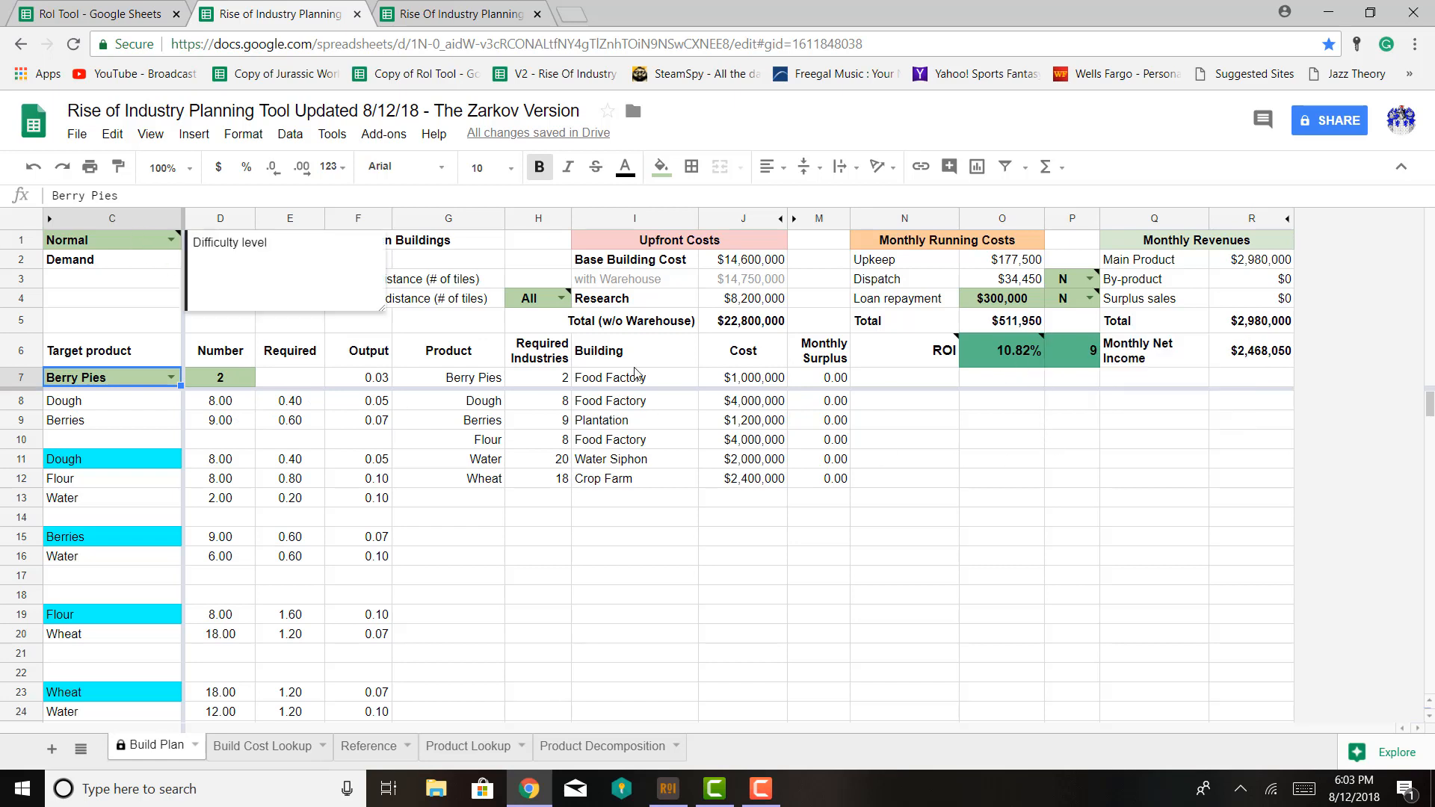
pyautogui.moveTo(1020, 366)
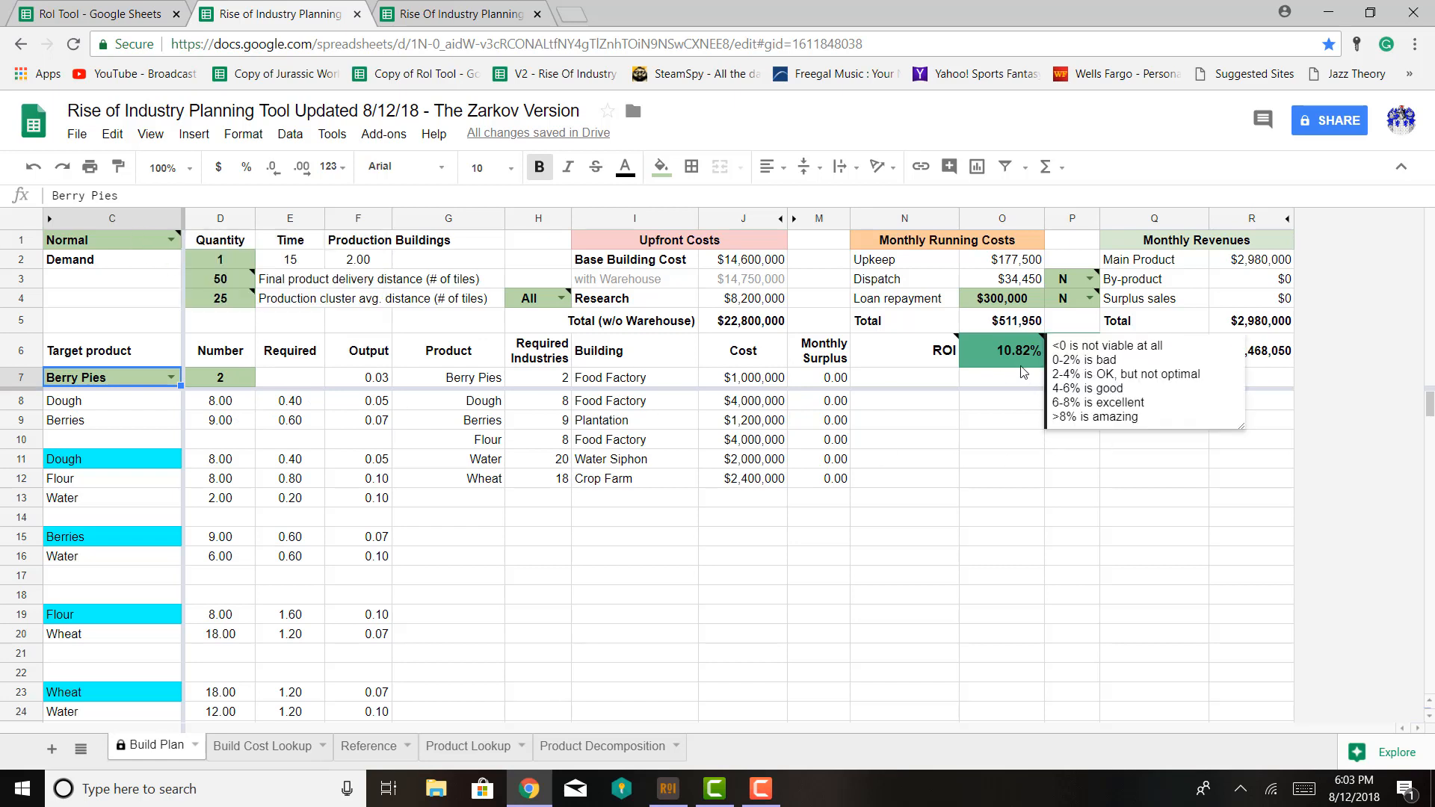
pyautogui.click(1161, 534)
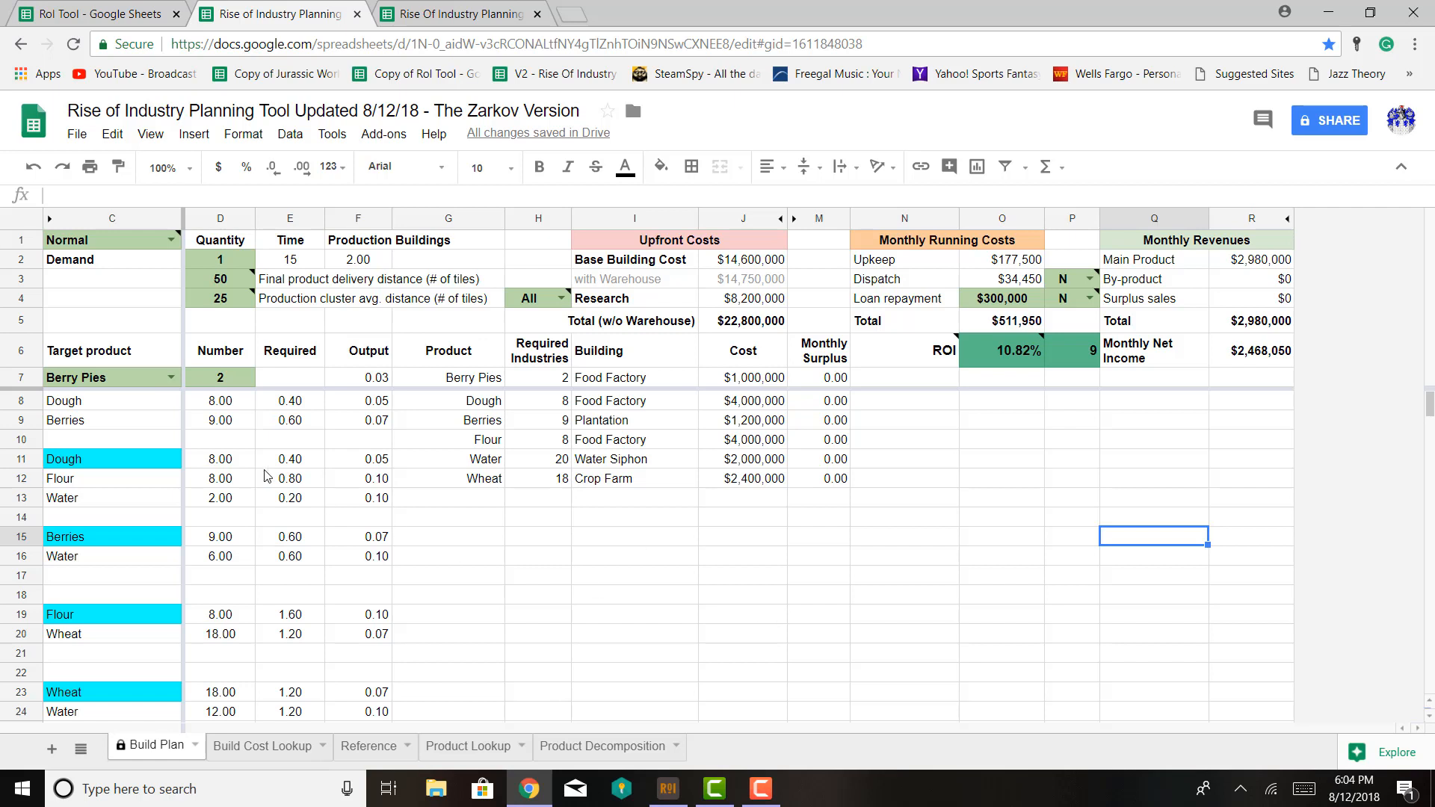
# Change the target product to Chicken Soup and set its number of production buildings to 1
pyautogui.click(172, 378)
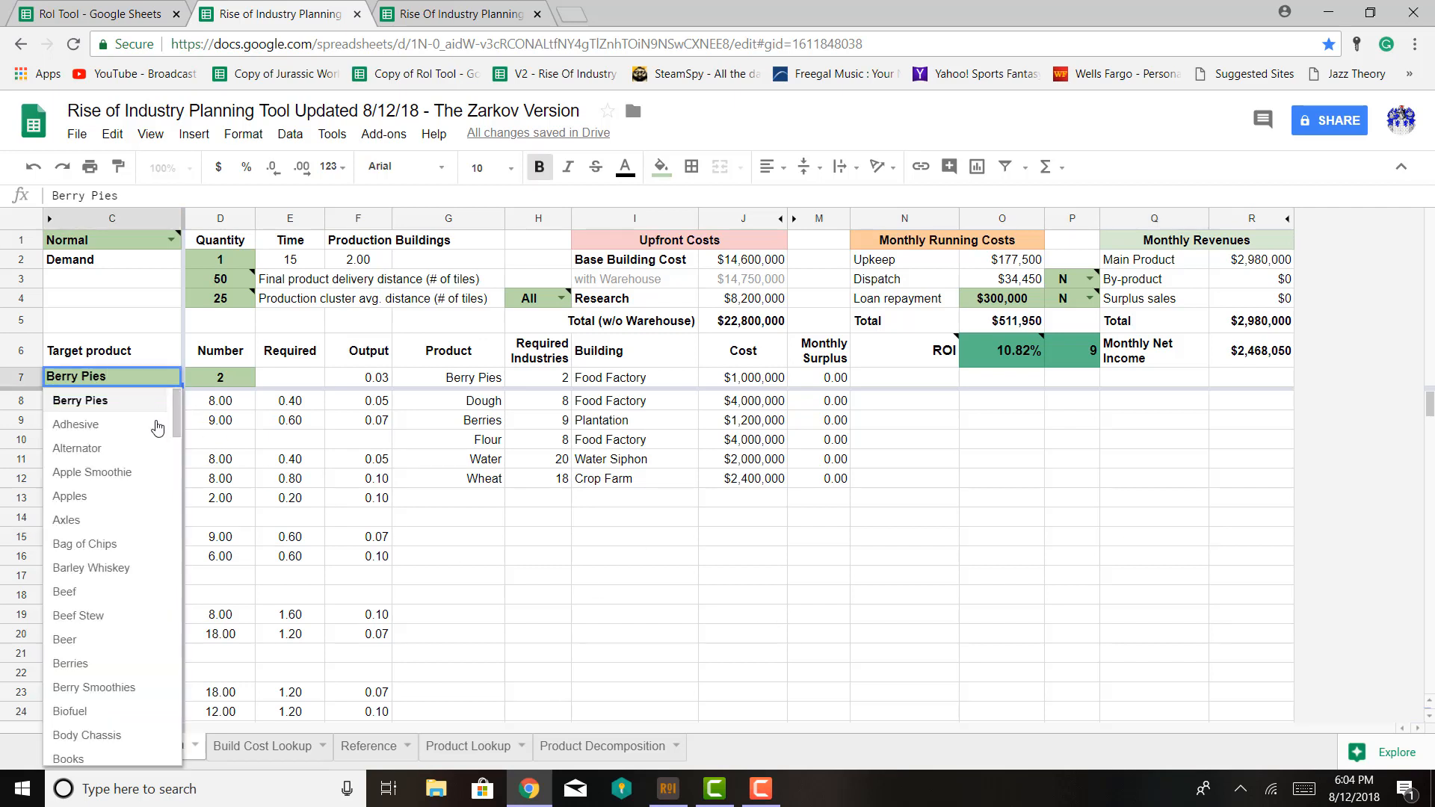
pyautogui.scroll(-5, 118, 551)
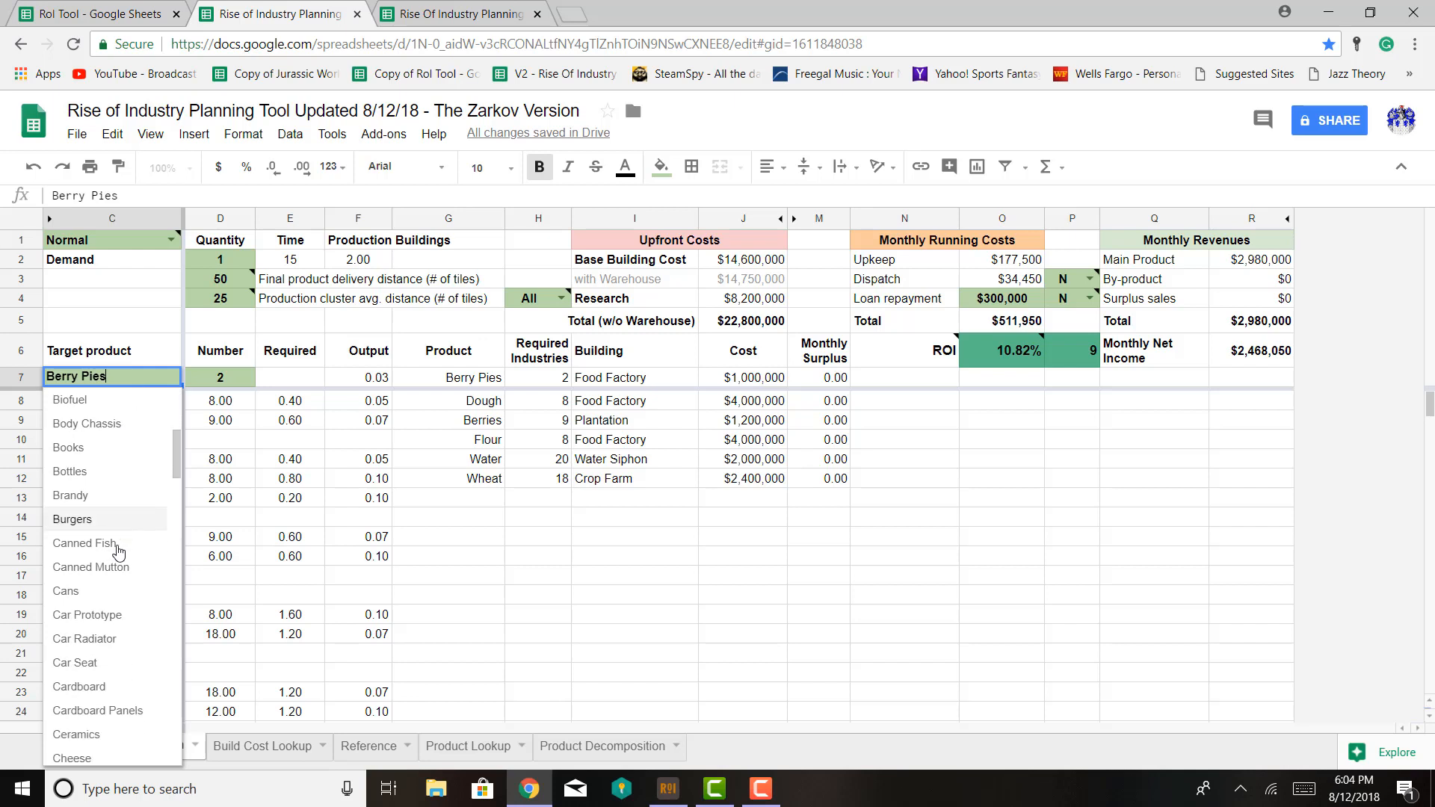
pyautogui.scroll(-4, 124, 563)
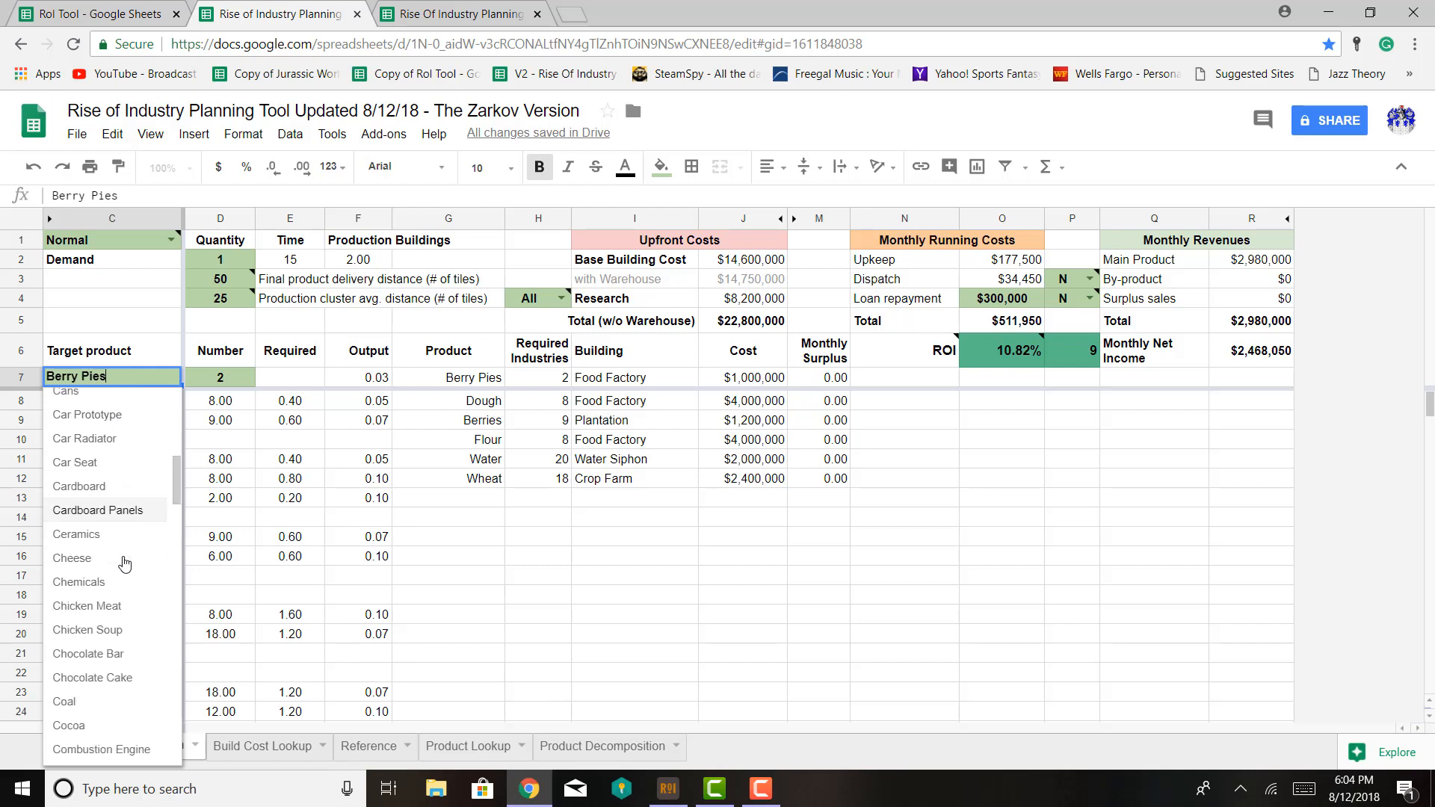
pyautogui.scroll(2, 124, 563)
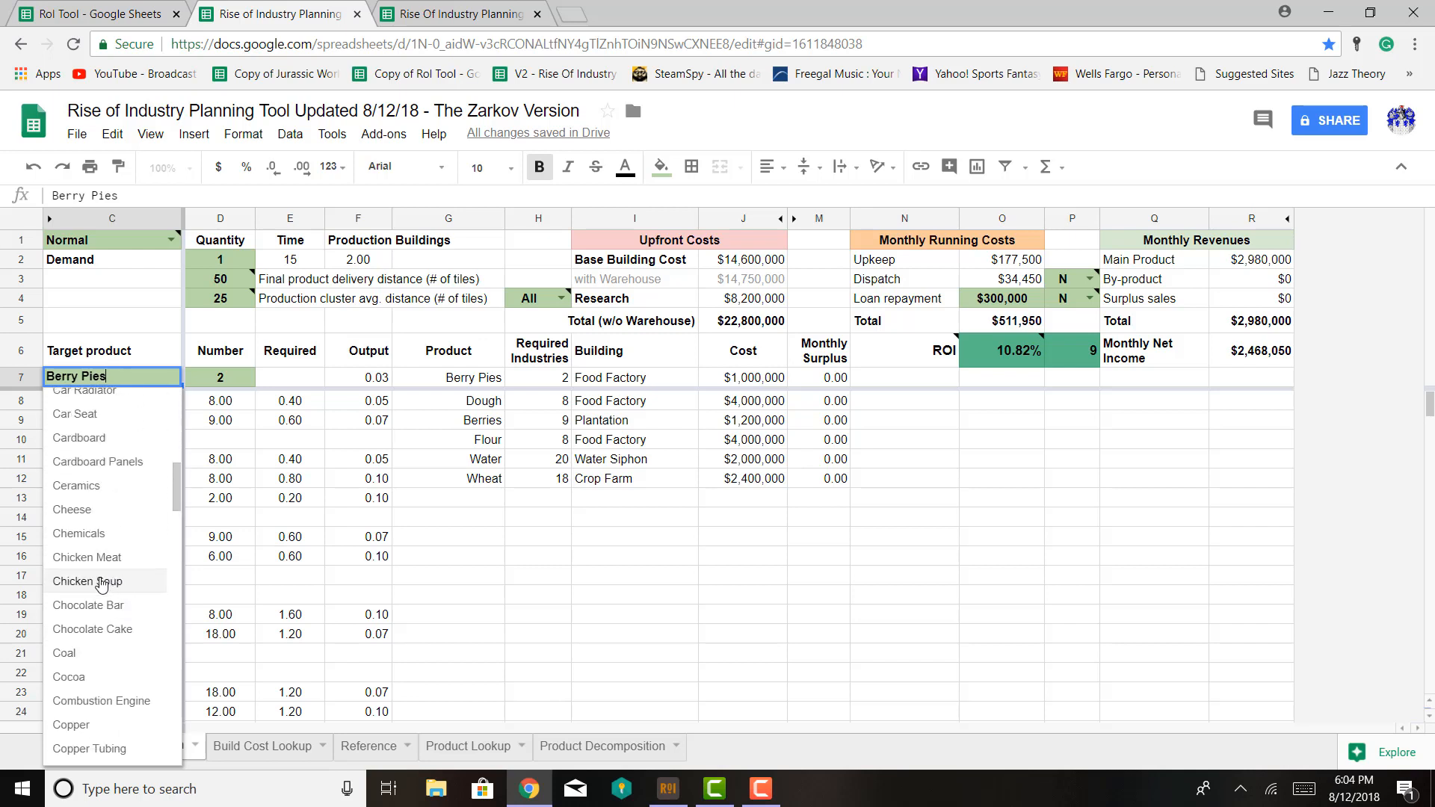
pyautogui.click(105, 581)
pyautogui.press('Right')
pyautogui.write('1')
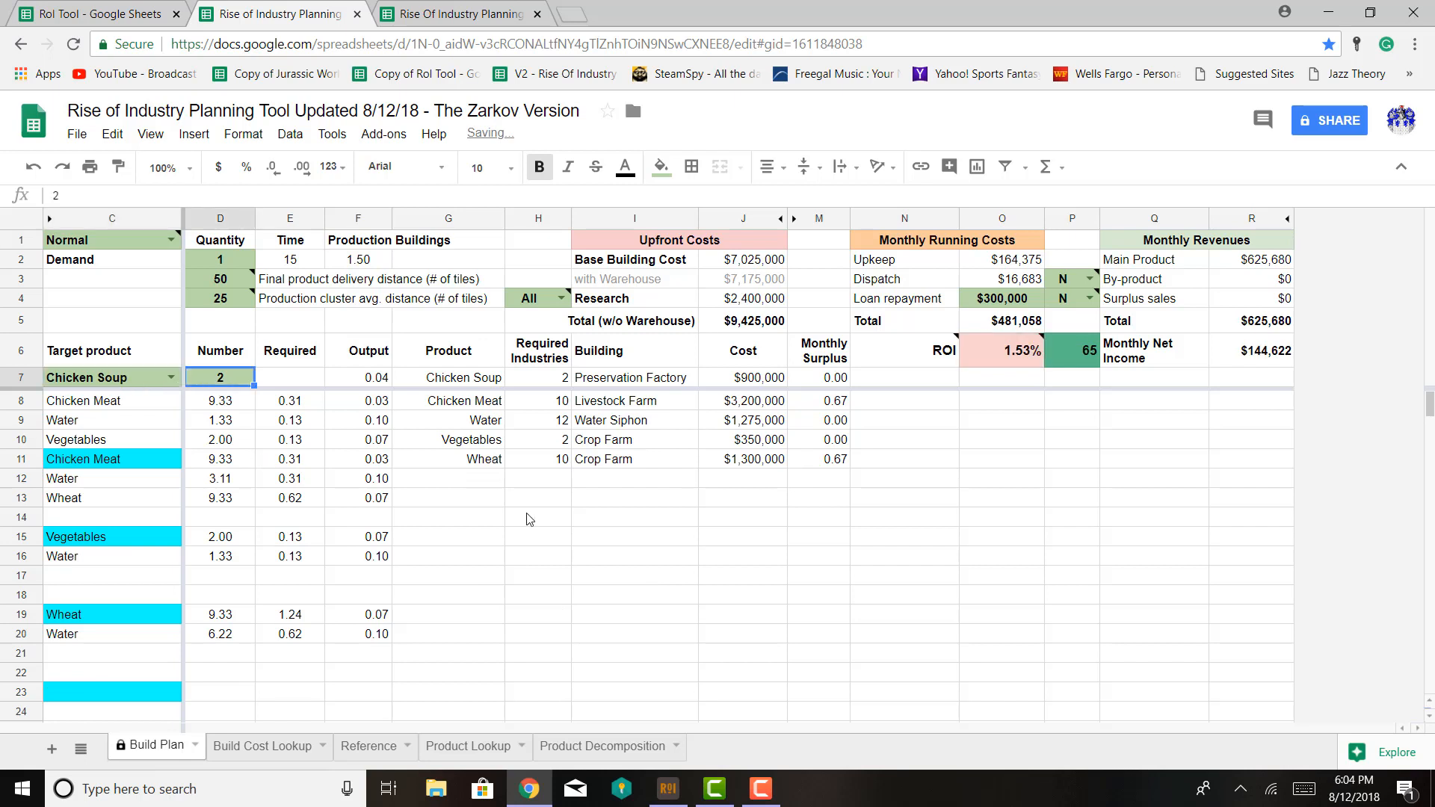
pyautogui.press('Return')
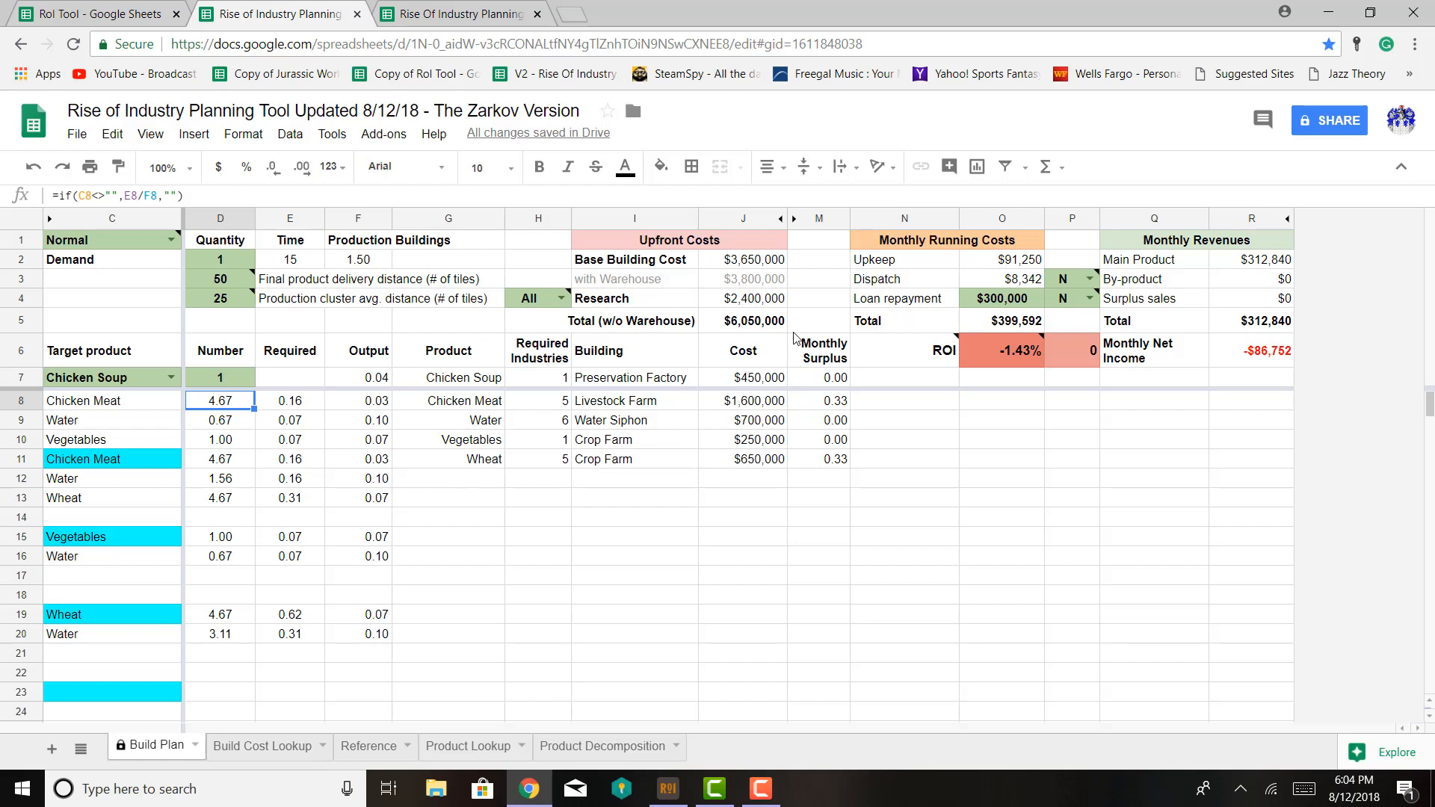
# Clear the loan repayment from the monthly running costs of the Chicken Soup plan
pyautogui.click(1009, 303)
pyautogui.press('Delete')
pyautogui.press('Return')
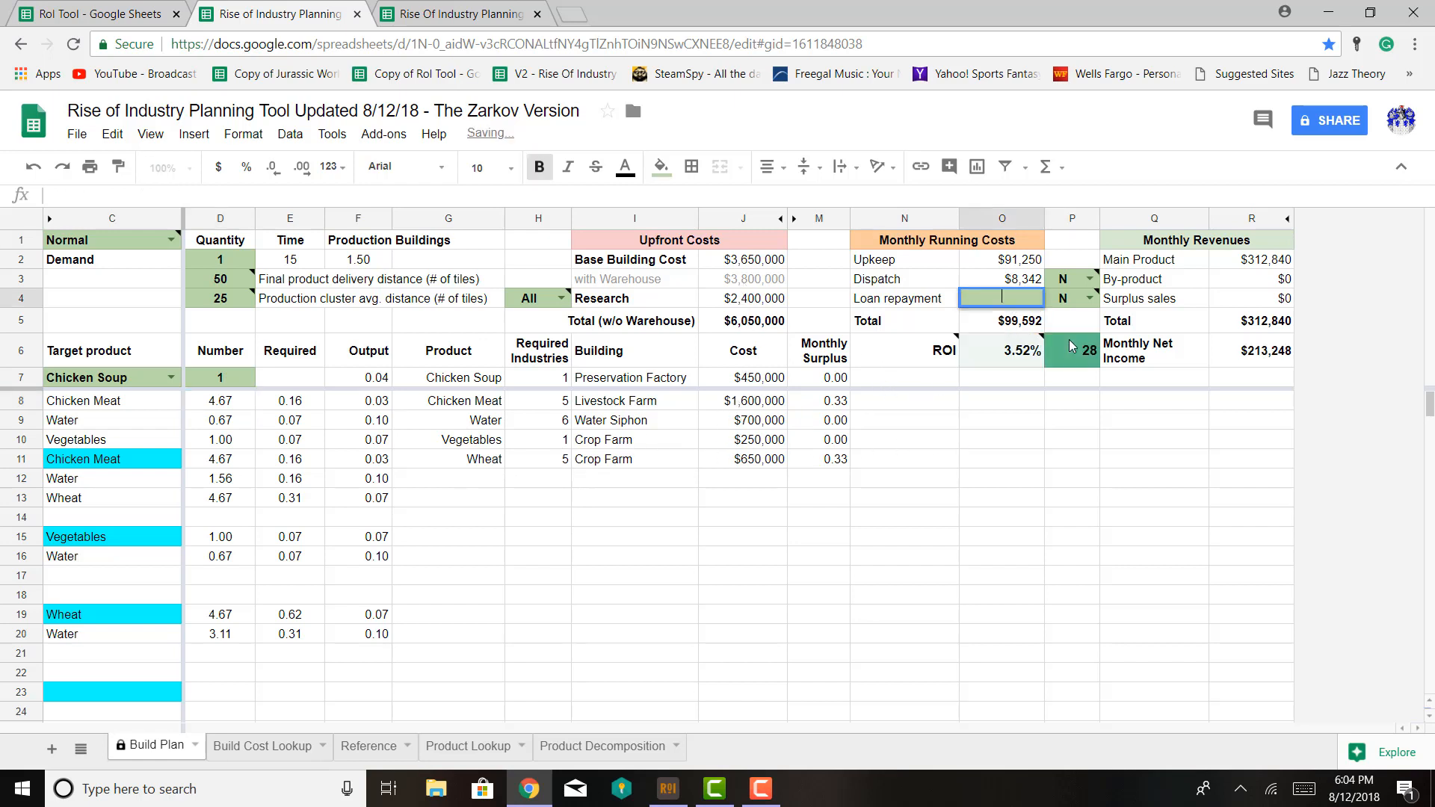
pyautogui.click(905, 517)
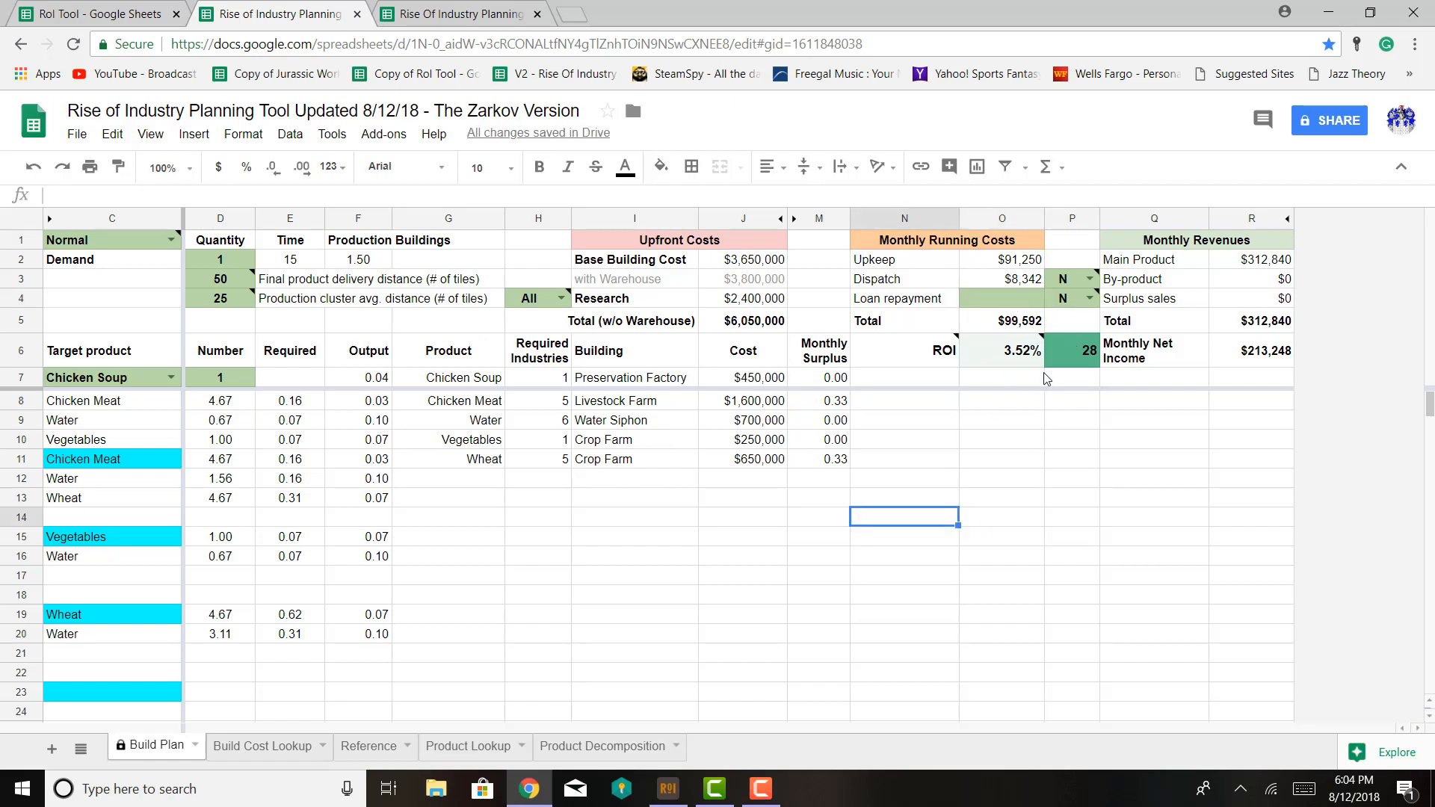
# Change the difficulty level back to Startup for the Chicken Soup plan
pyautogui.click(1012, 298)
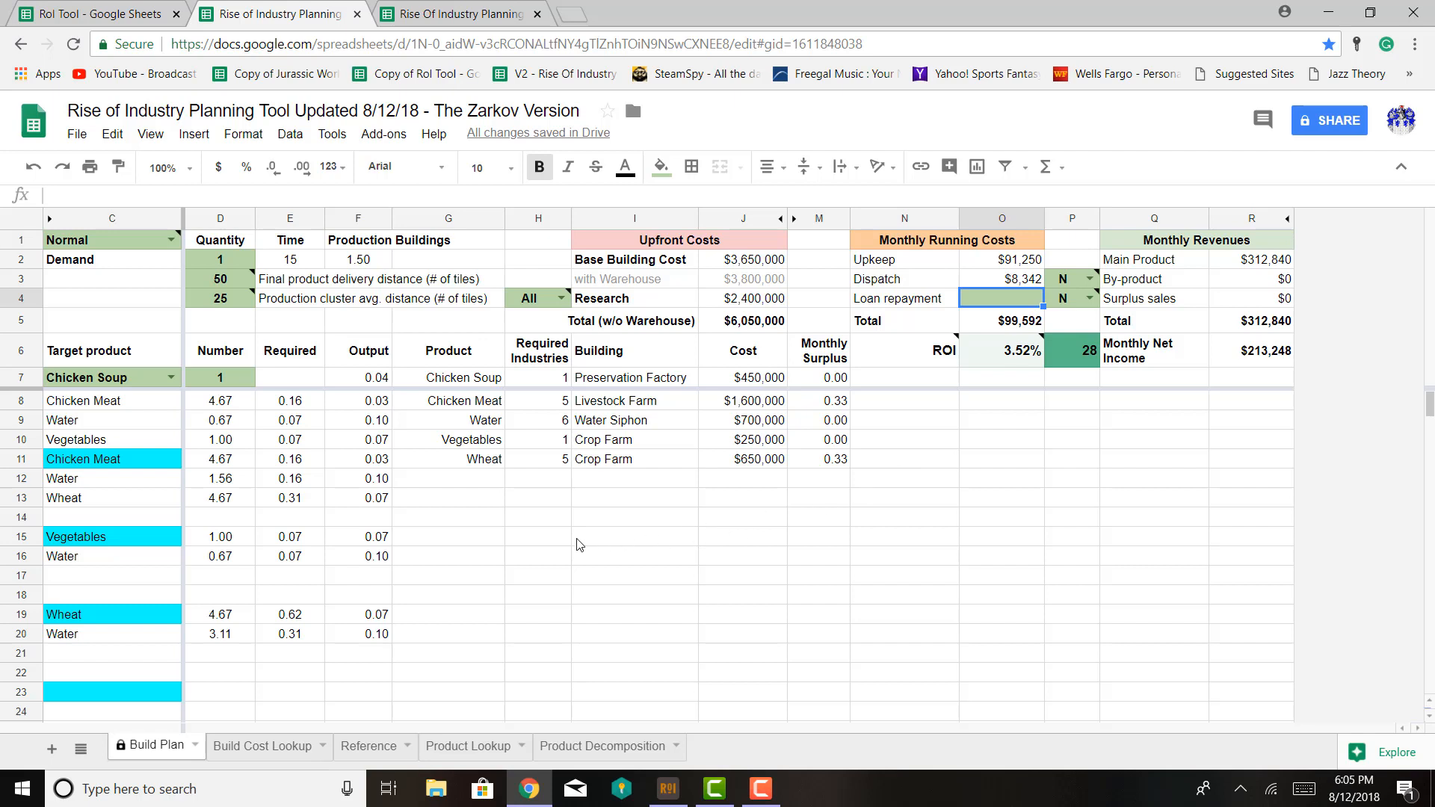
pyautogui.click(171, 240)
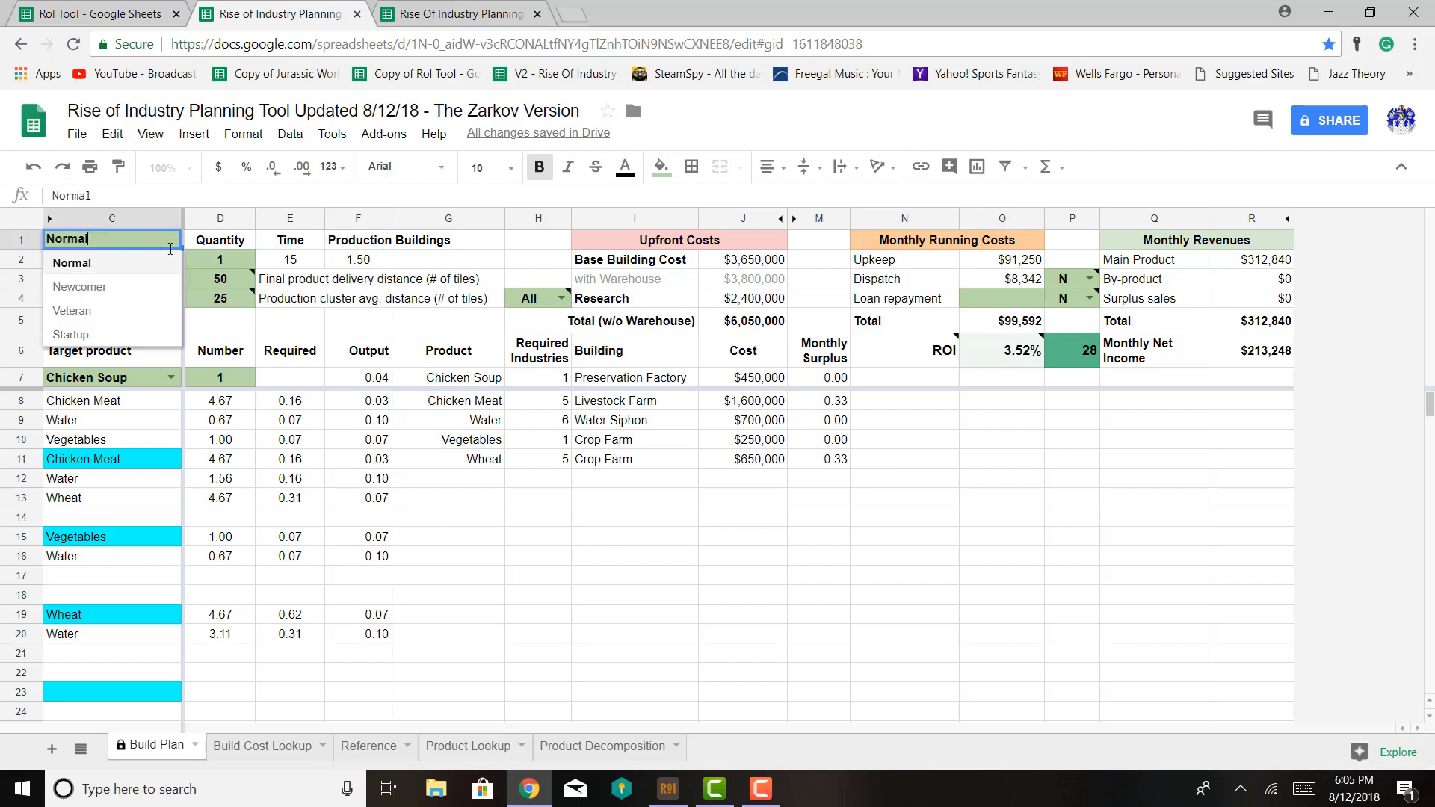
pyautogui.click(87, 337)
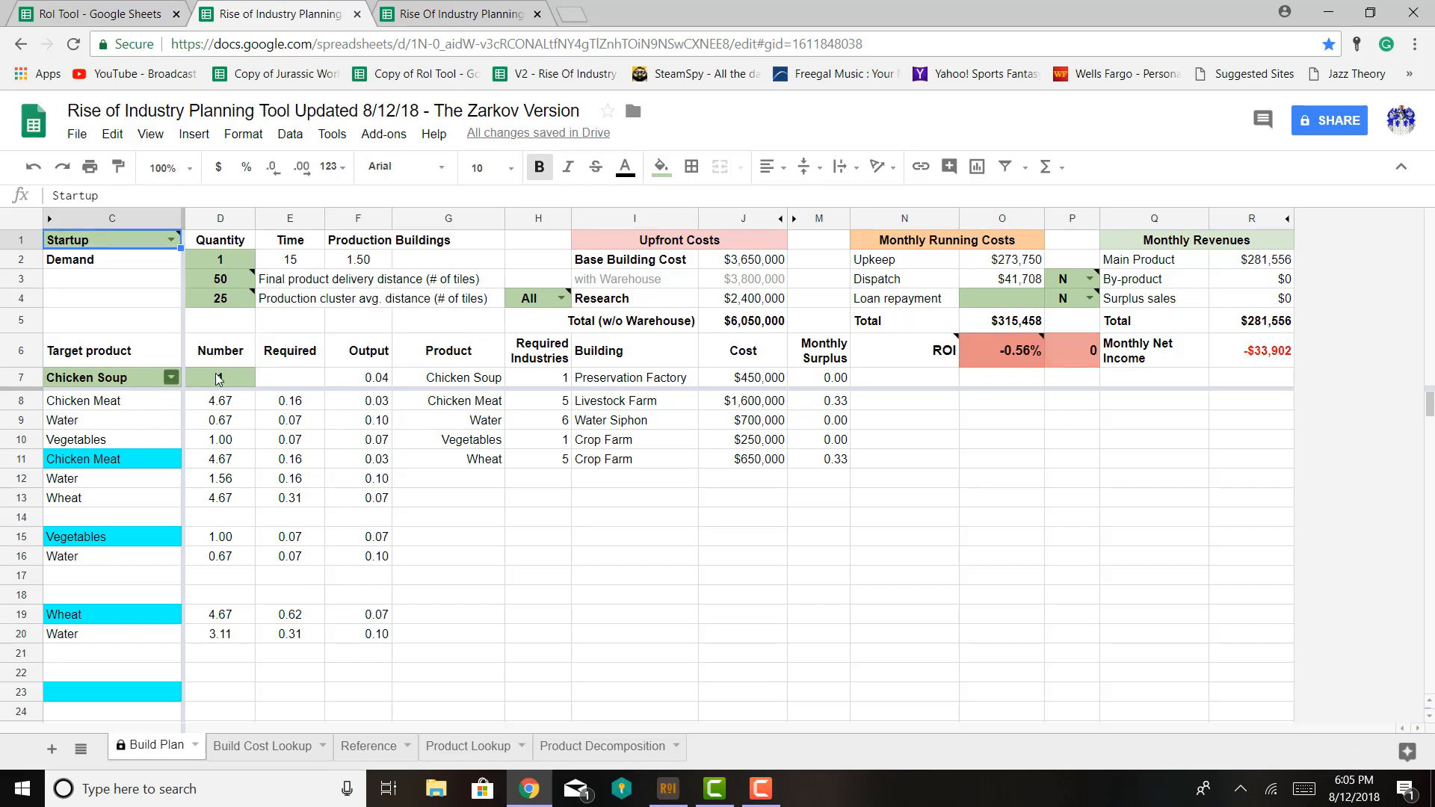
# Change the target product to Wood and set its number of production buildings to 4
pyautogui.click(170, 378)
pyautogui.scroll(-20, 125, 533)
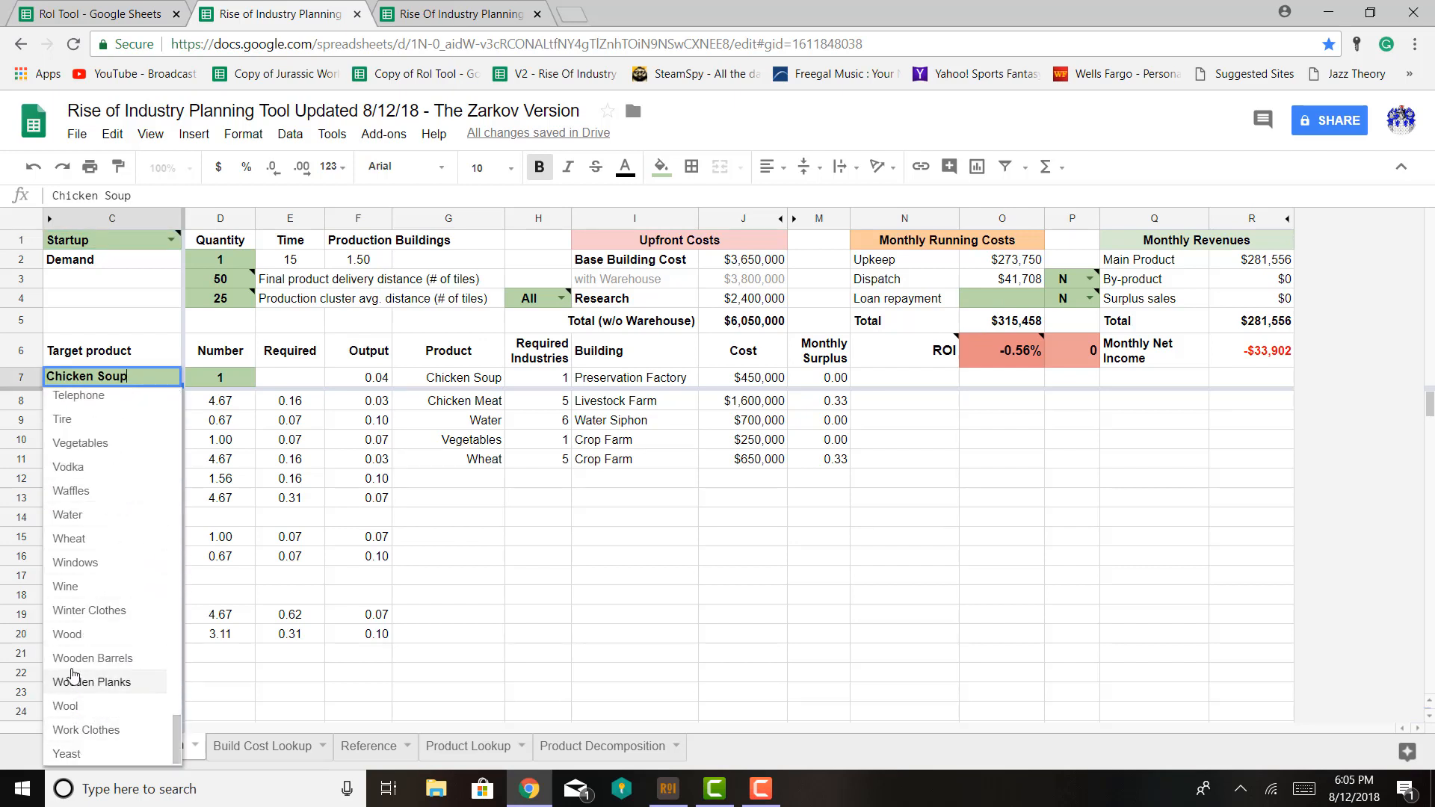
pyautogui.click(71, 637)
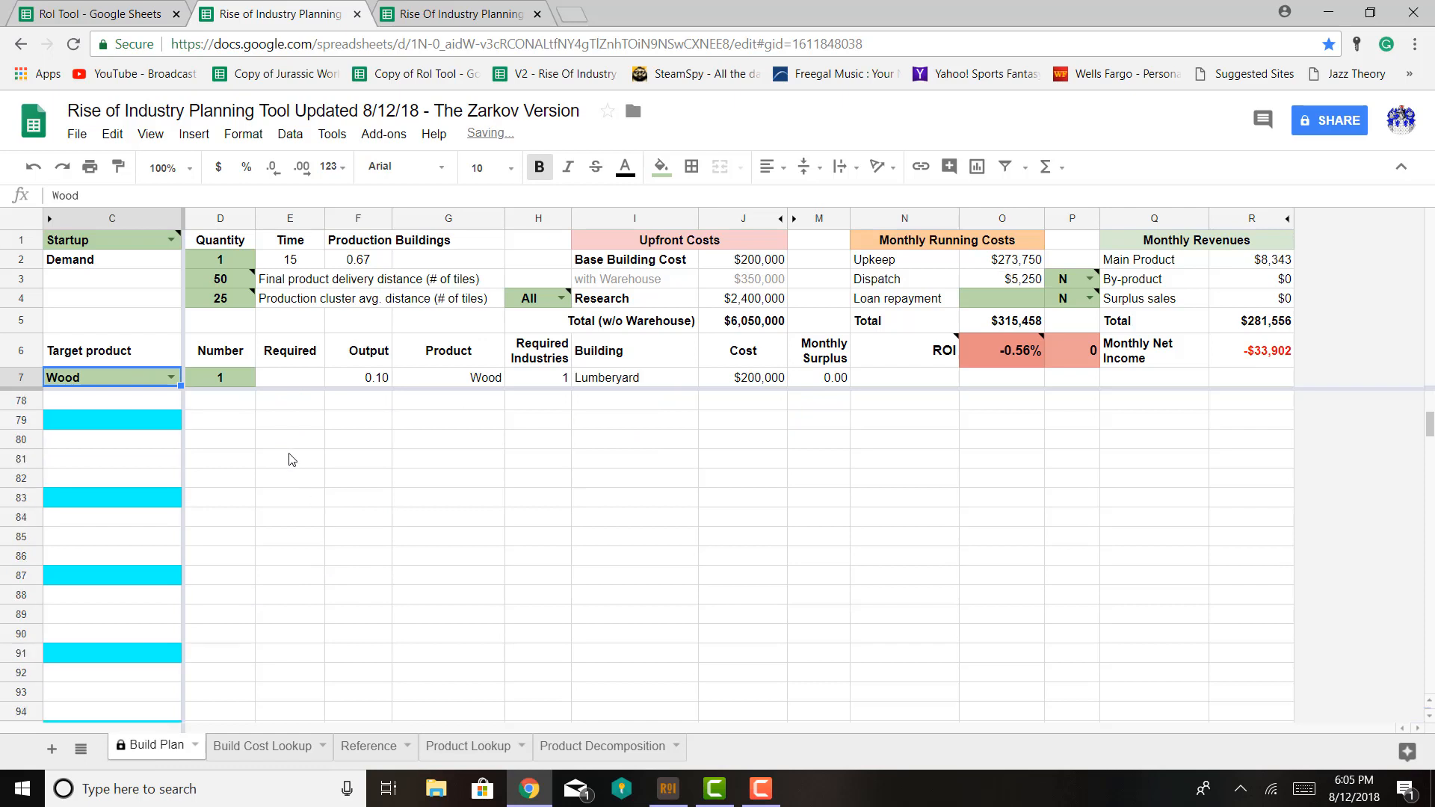
pyautogui.press('Tab')
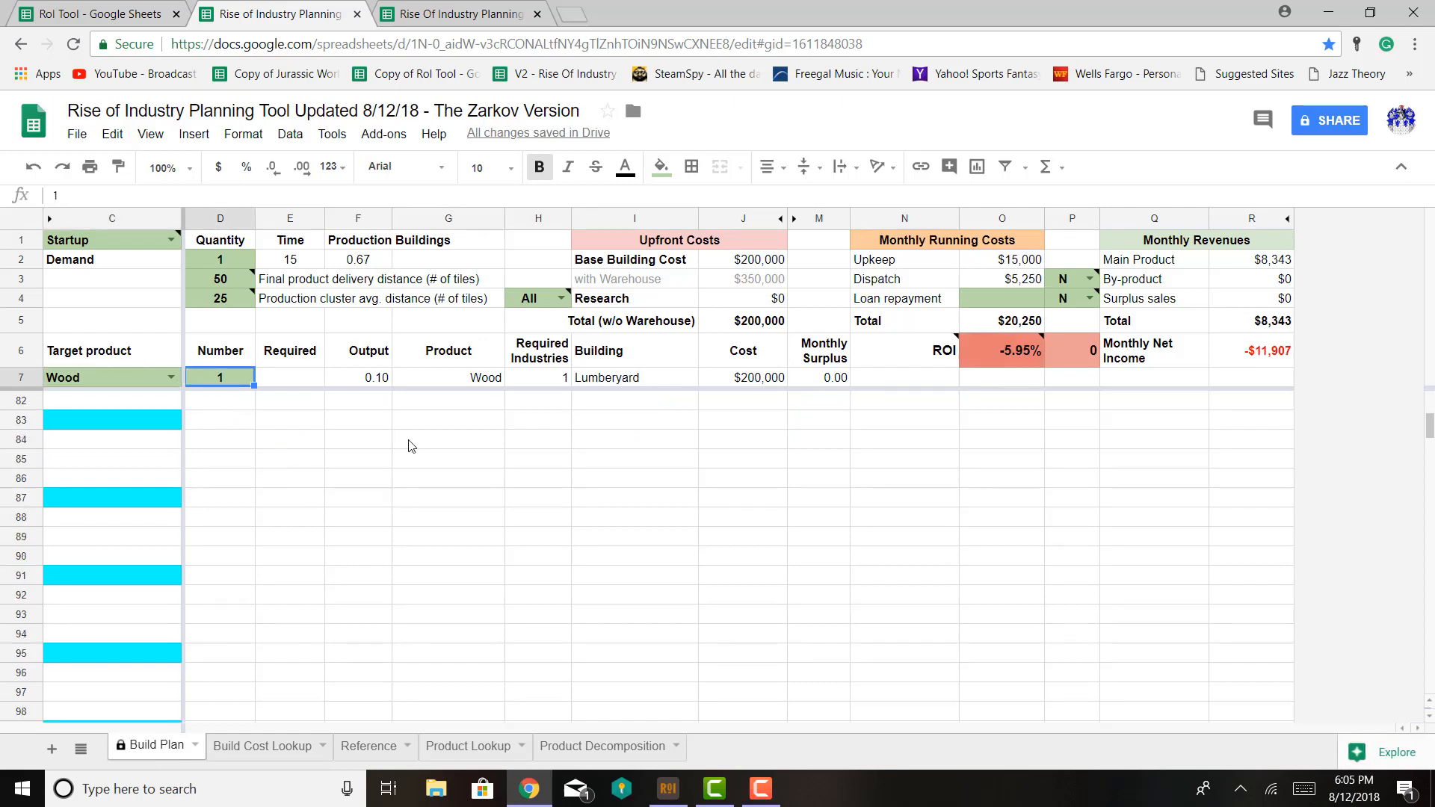
pyautogui.write('4')
pyautogui.press('Return')
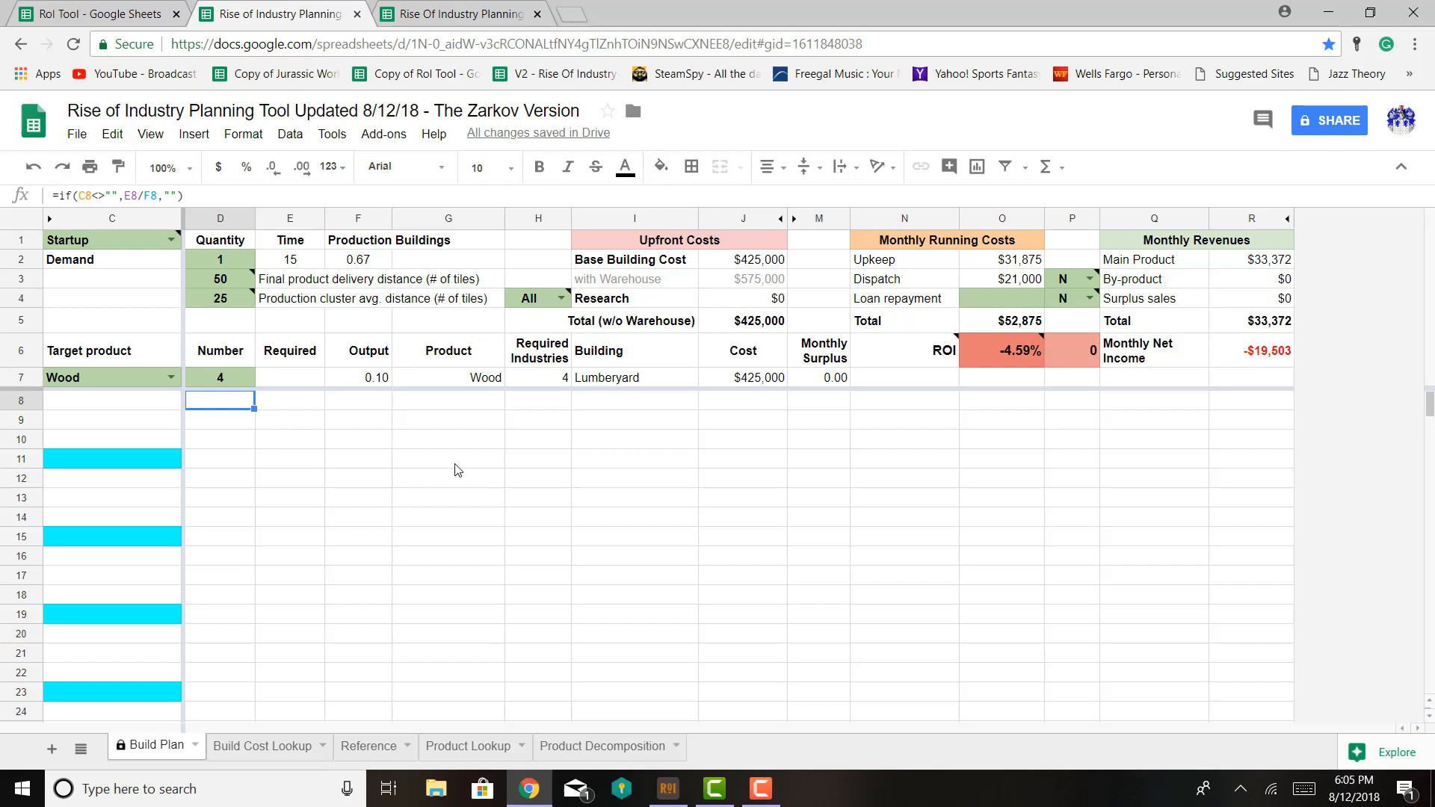
# Set the difficulty level to Normal for the Wood plan
pyautogui.press('Up')
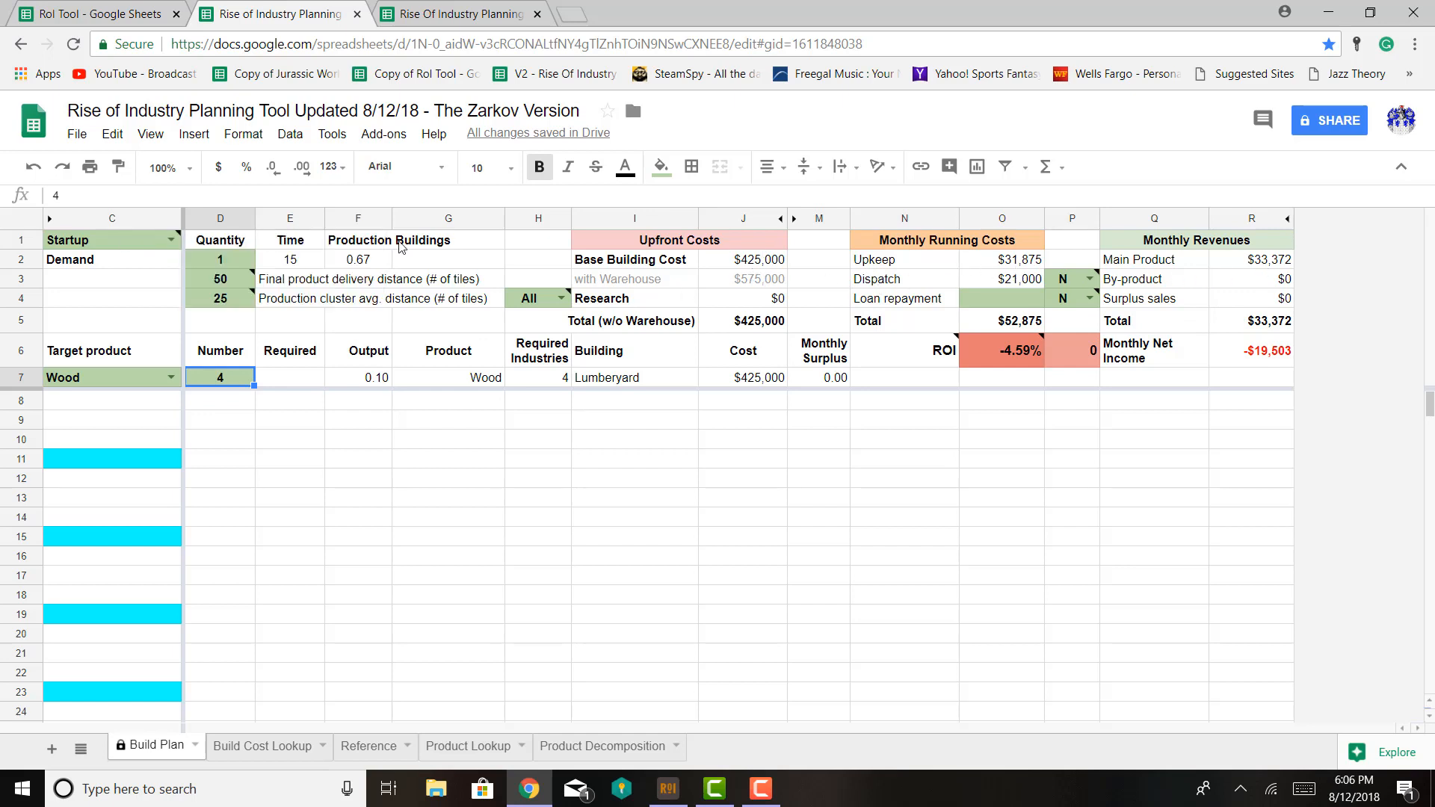
pyautogui.click(171, 240)
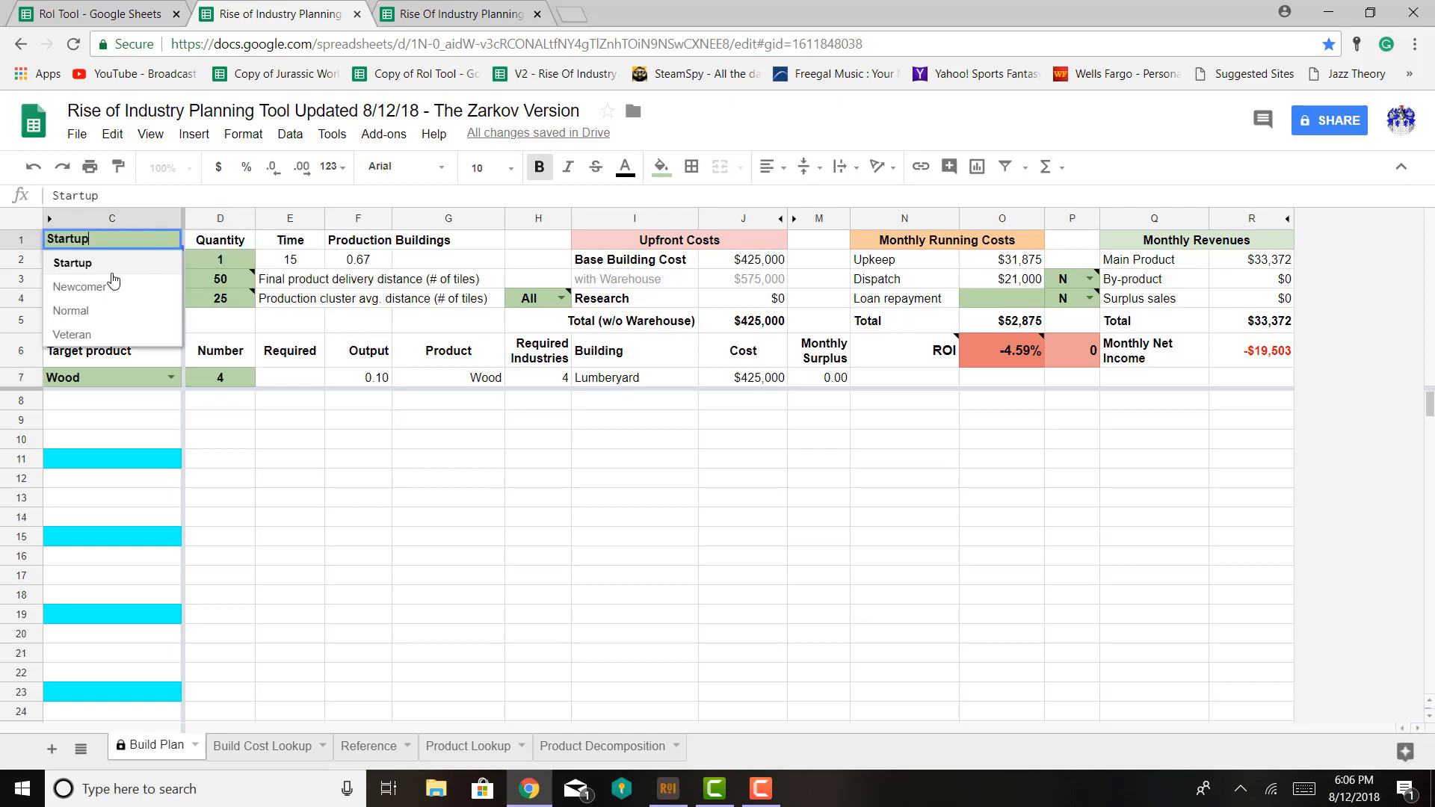
pyautogui.click(82, 311)
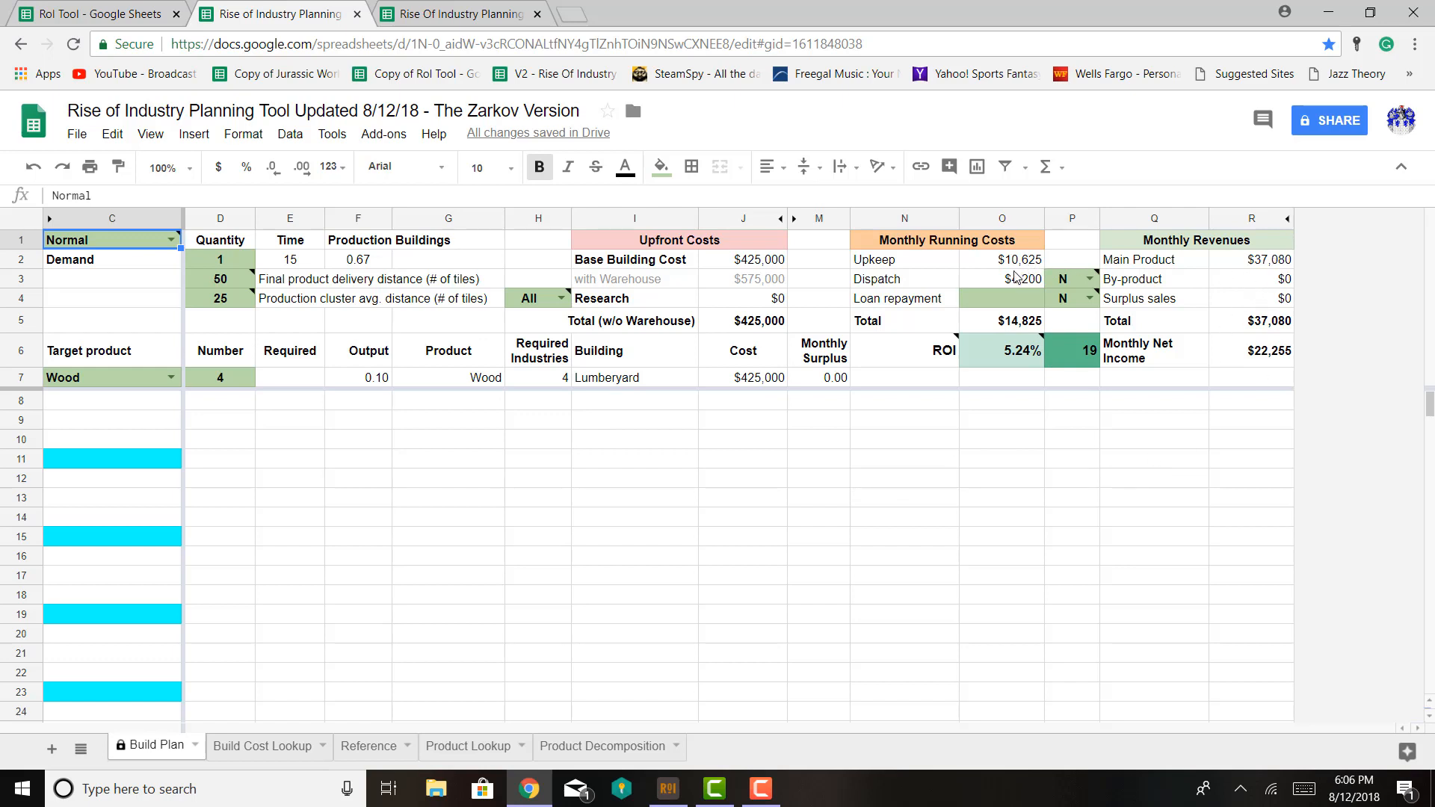
# Return the Wood plan's difficulty level to Startup and show the rating note on the ROI percentage
pyautogui.click(174, 241)
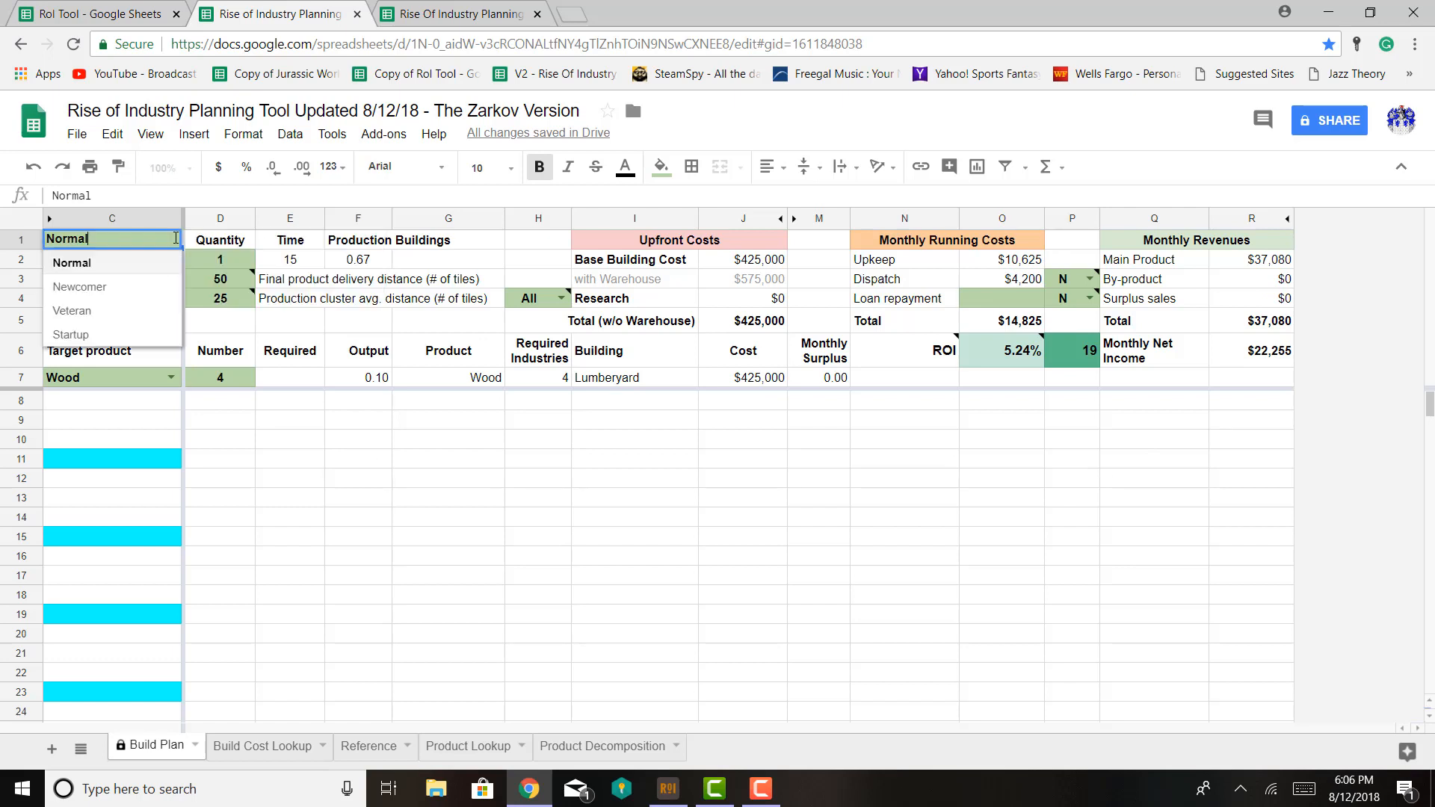
pyautogui.click(74, 335)
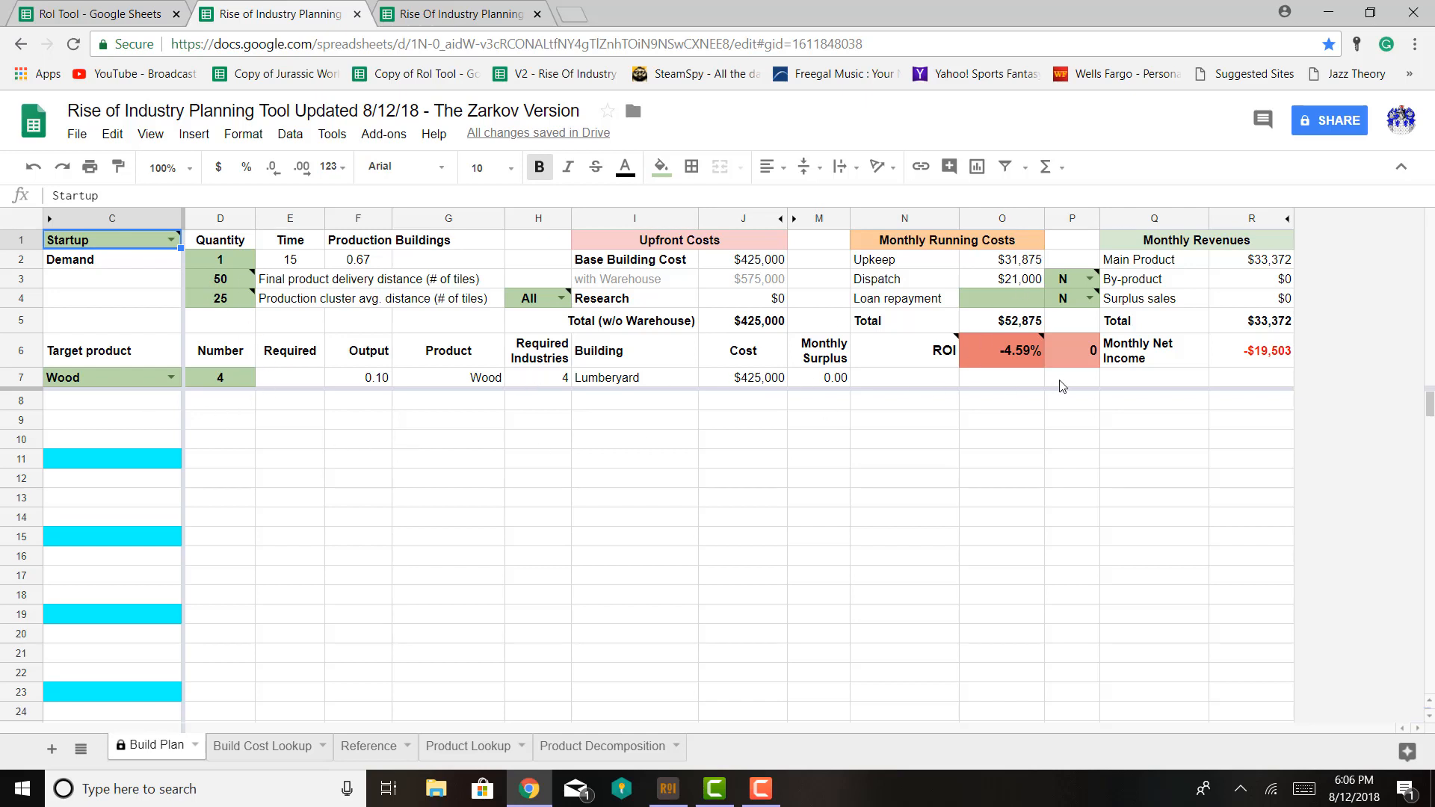
pyautogui.moveTo(998, 348)
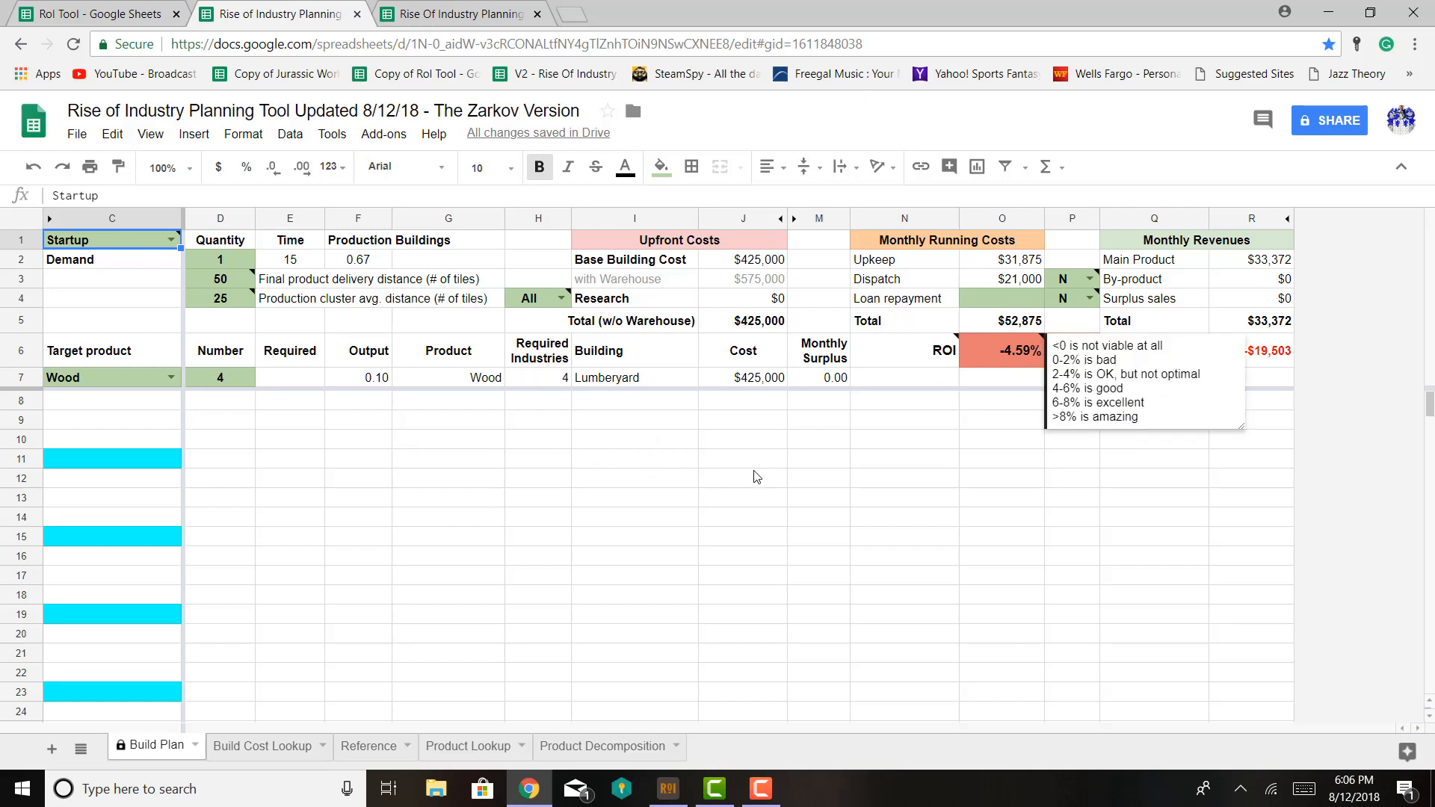
pyautogui.click(912, 483)
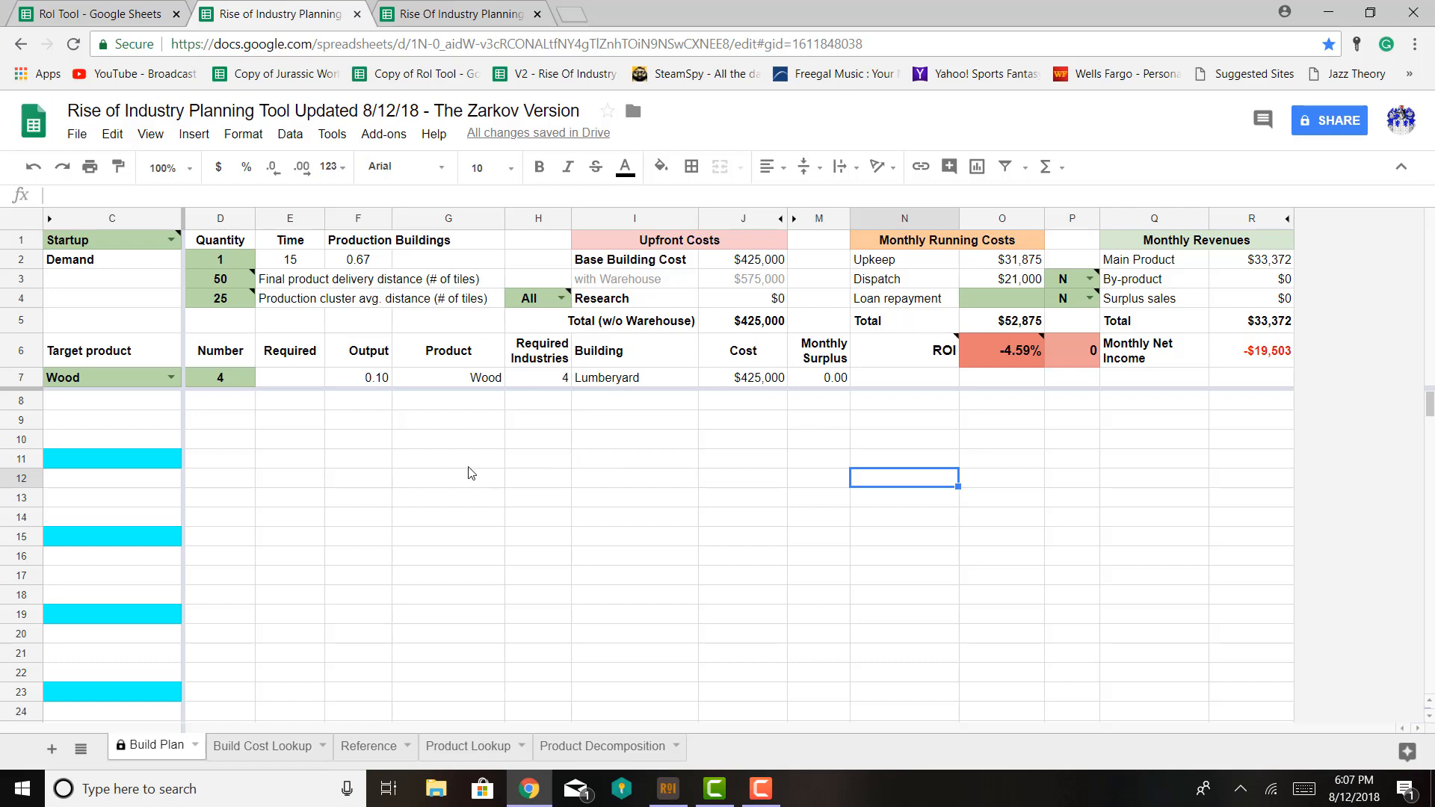
# Set the difficulty level to Normal and change the target product from Wood to Berry Pies
pyautogui.click(174, 239)
pyautogui.click(94, 285)
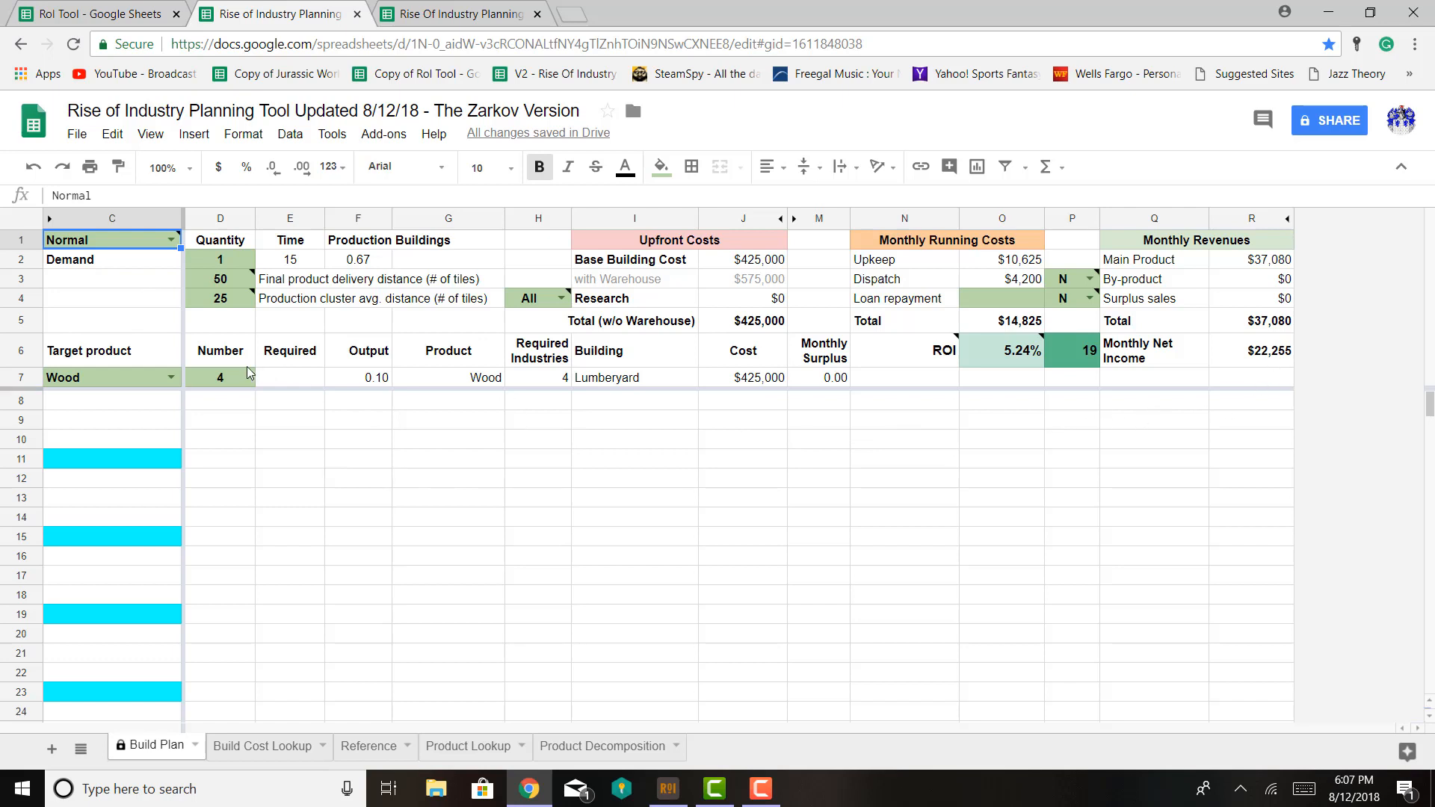
pyautogui.click(169, 378)
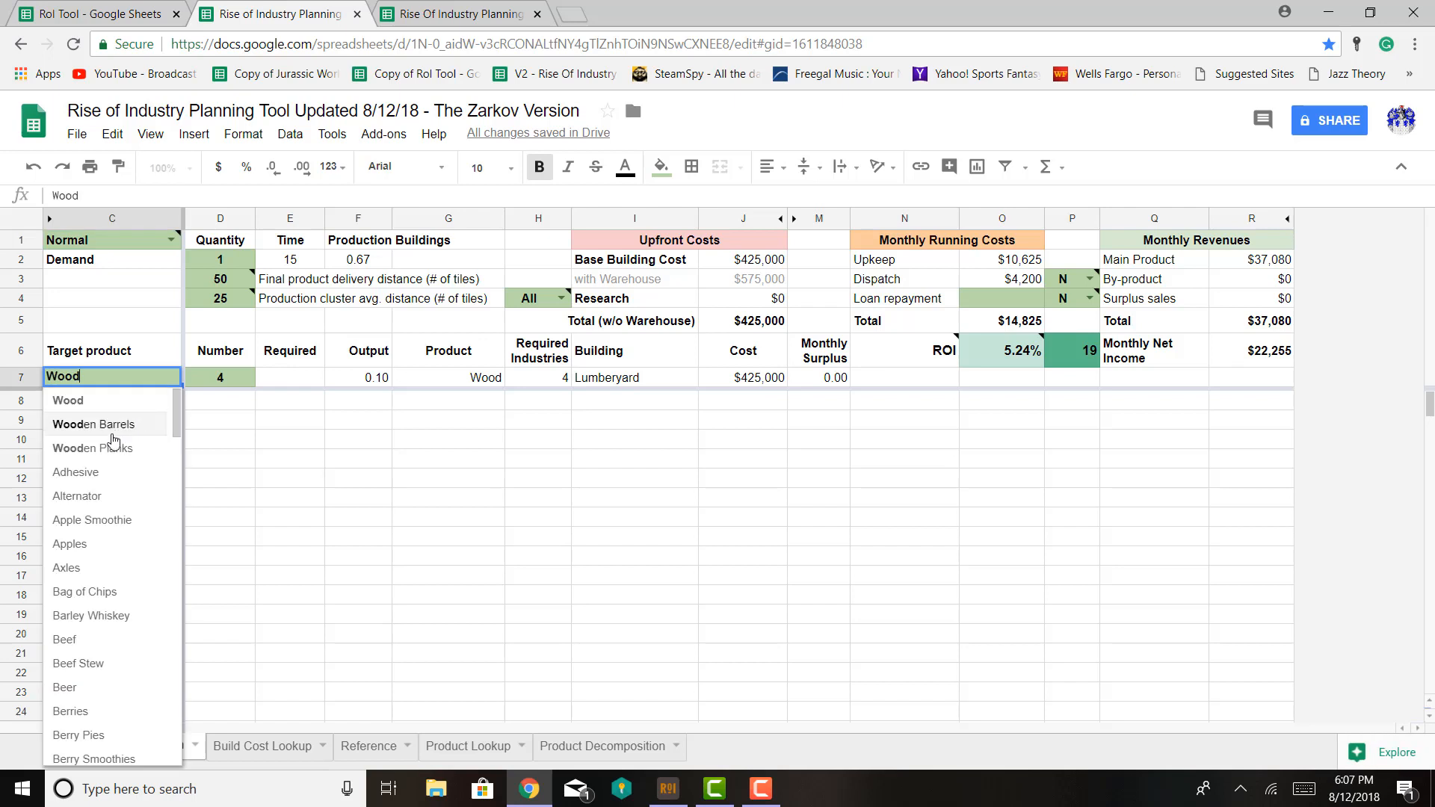
pyautogui.scroll(-1, 113, 441)
pyautogui.scroll(-5, 114, 441)
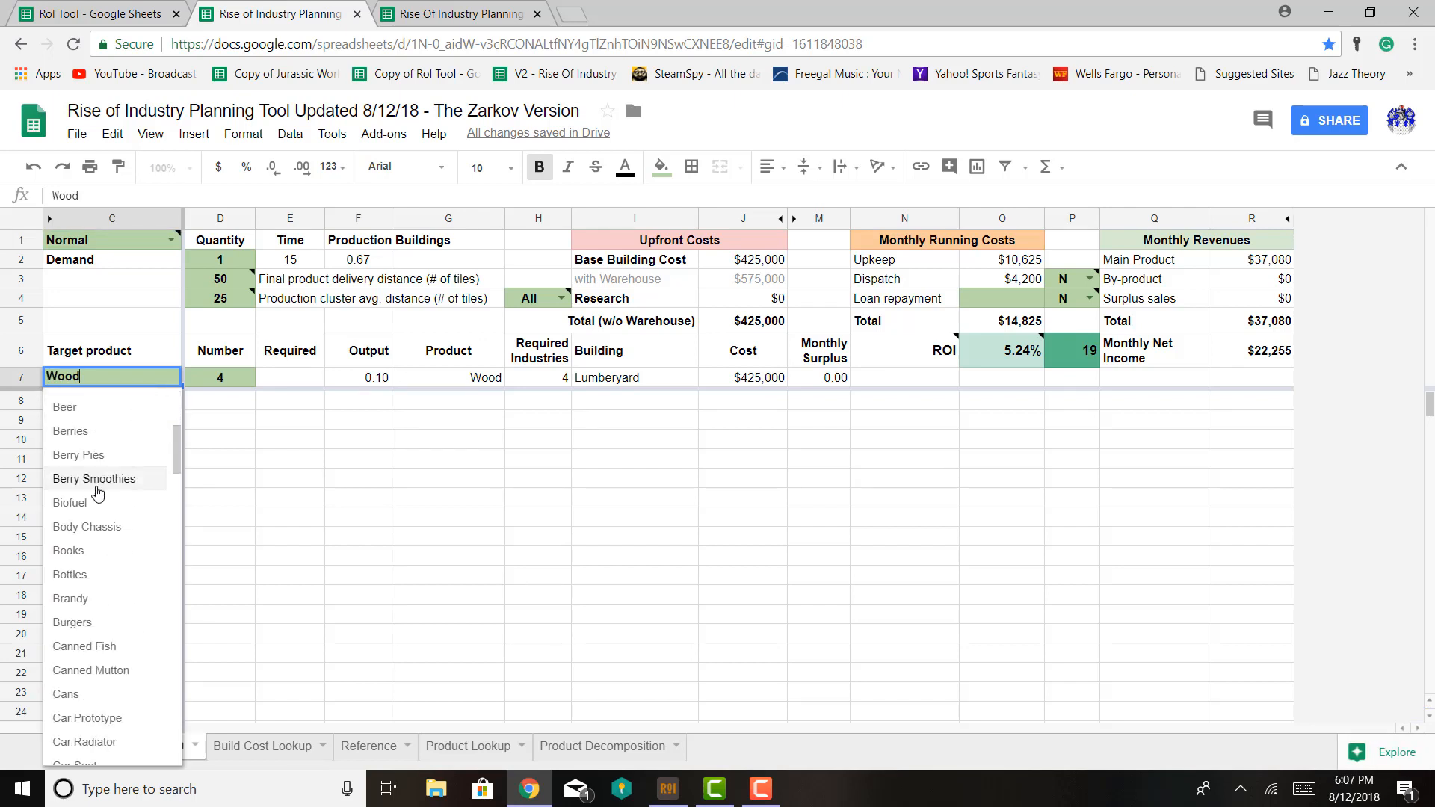
pyautogui.click(68, 458)
# Set the number of Berry Pies production buildings to 2
pyautogui.click(221, 376)
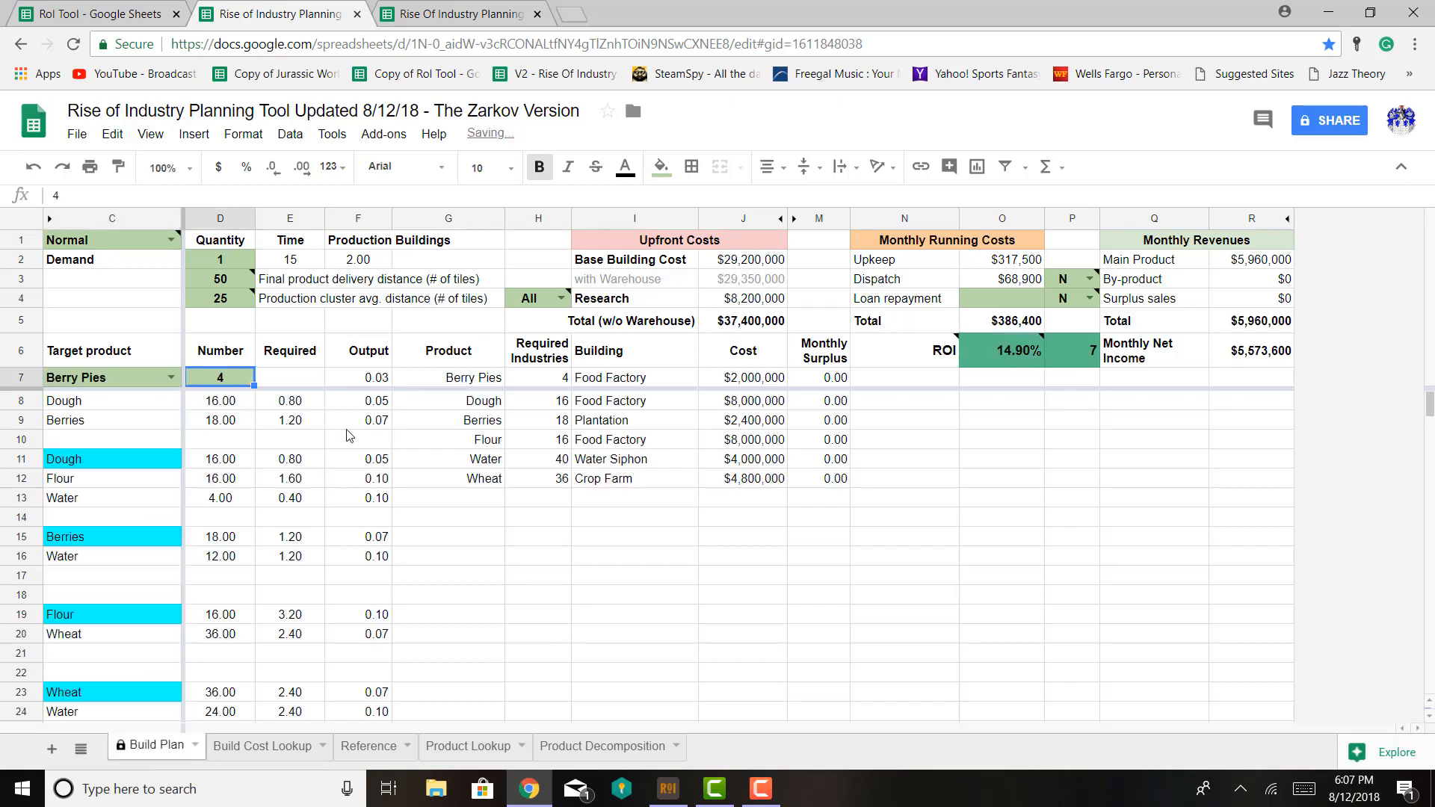
pyautogui.write('2')
pyautogui.press('Return')
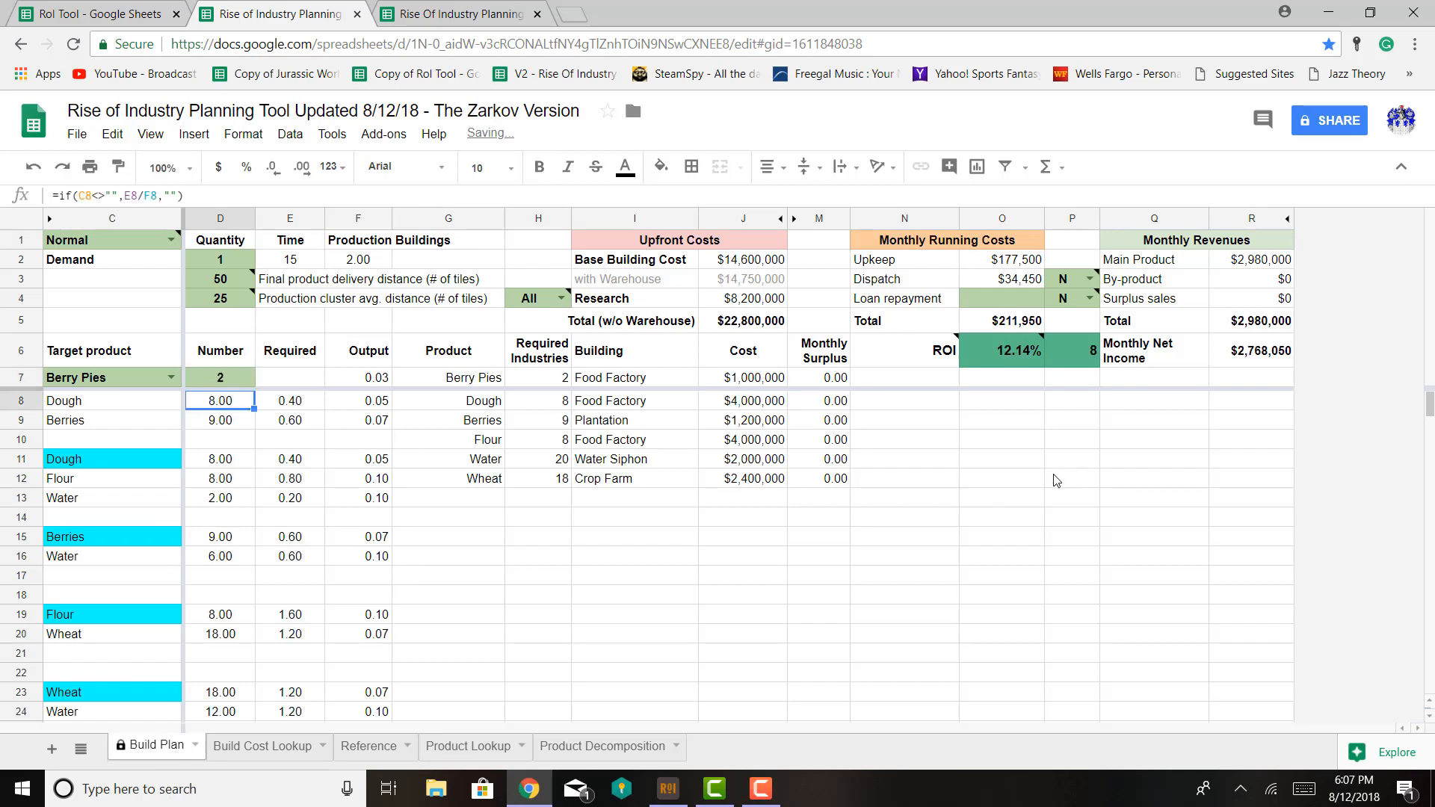
pyautogui.click(1054, 478)
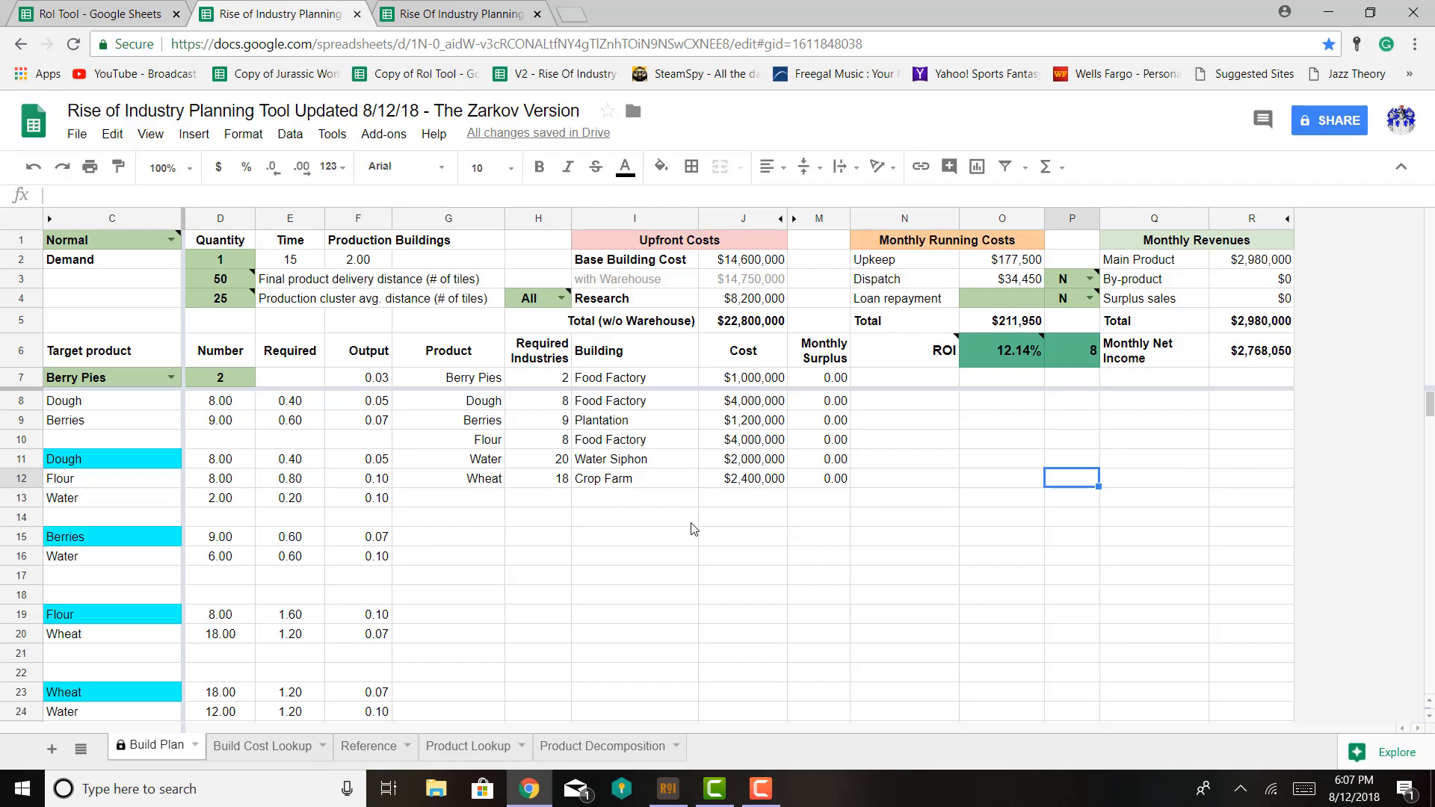
# Enter a monthly loan repayment of 300,000 for the Berry Pies plan
pyautogui.click(1028, 299)
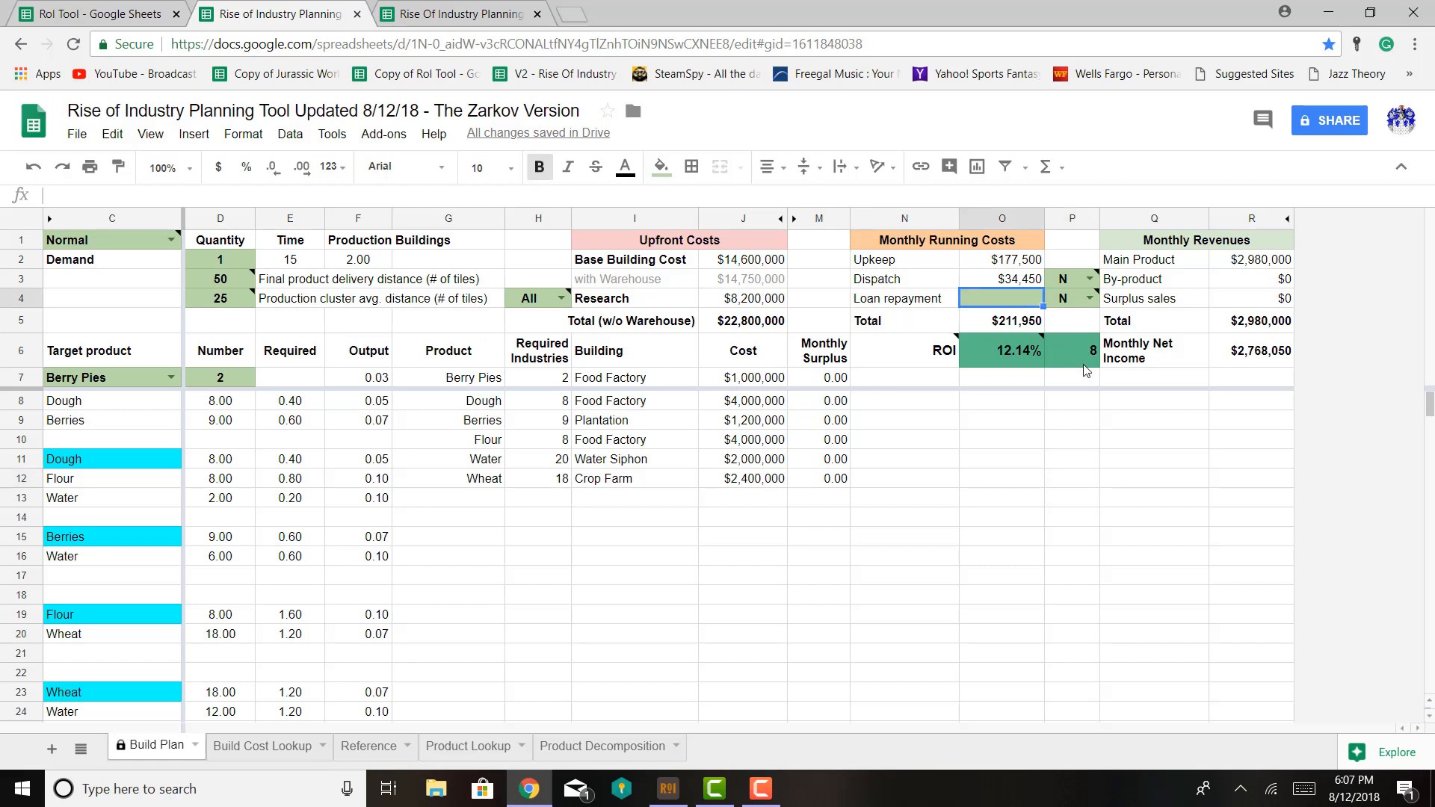
pyautogui.write('300,000')
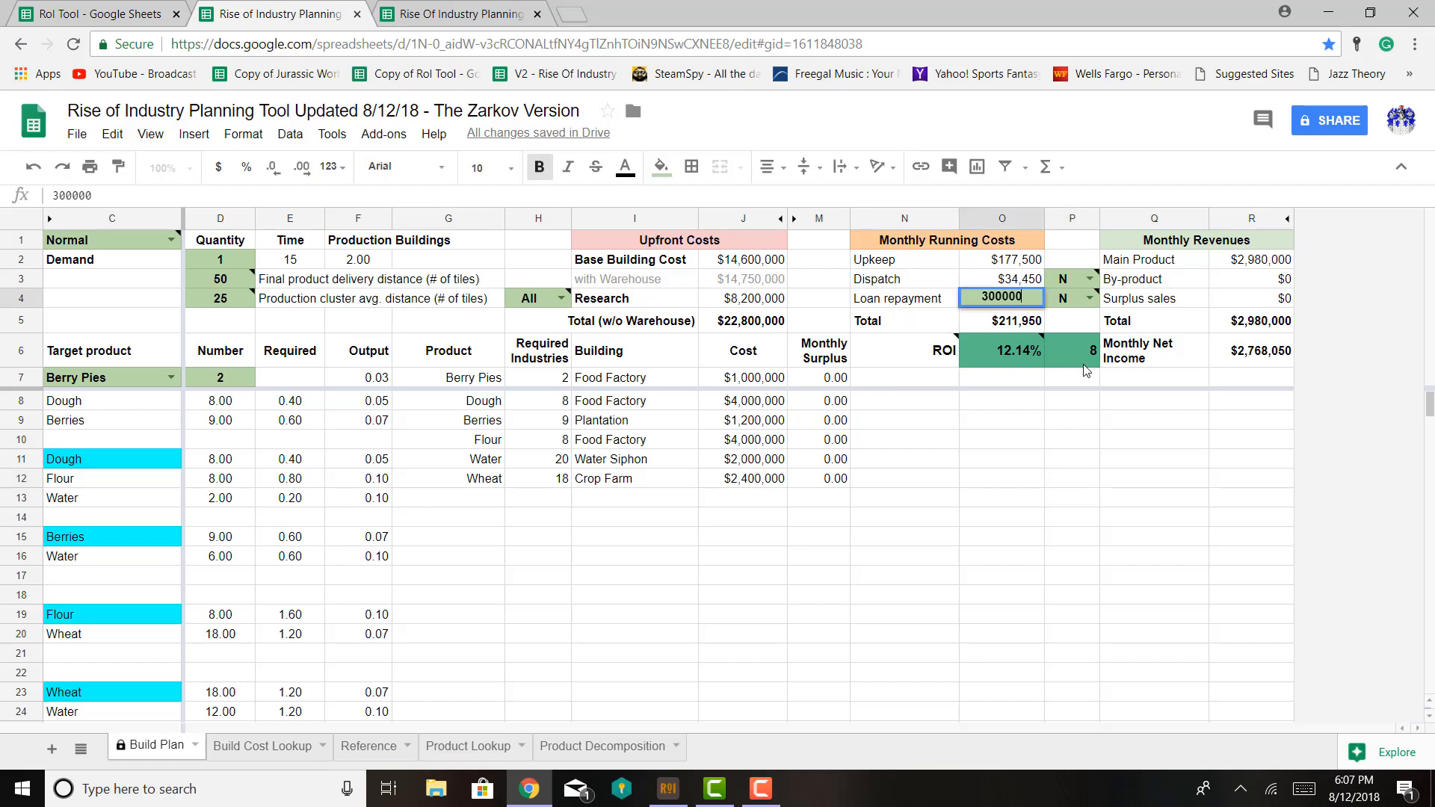
pyautogui.press('Return')
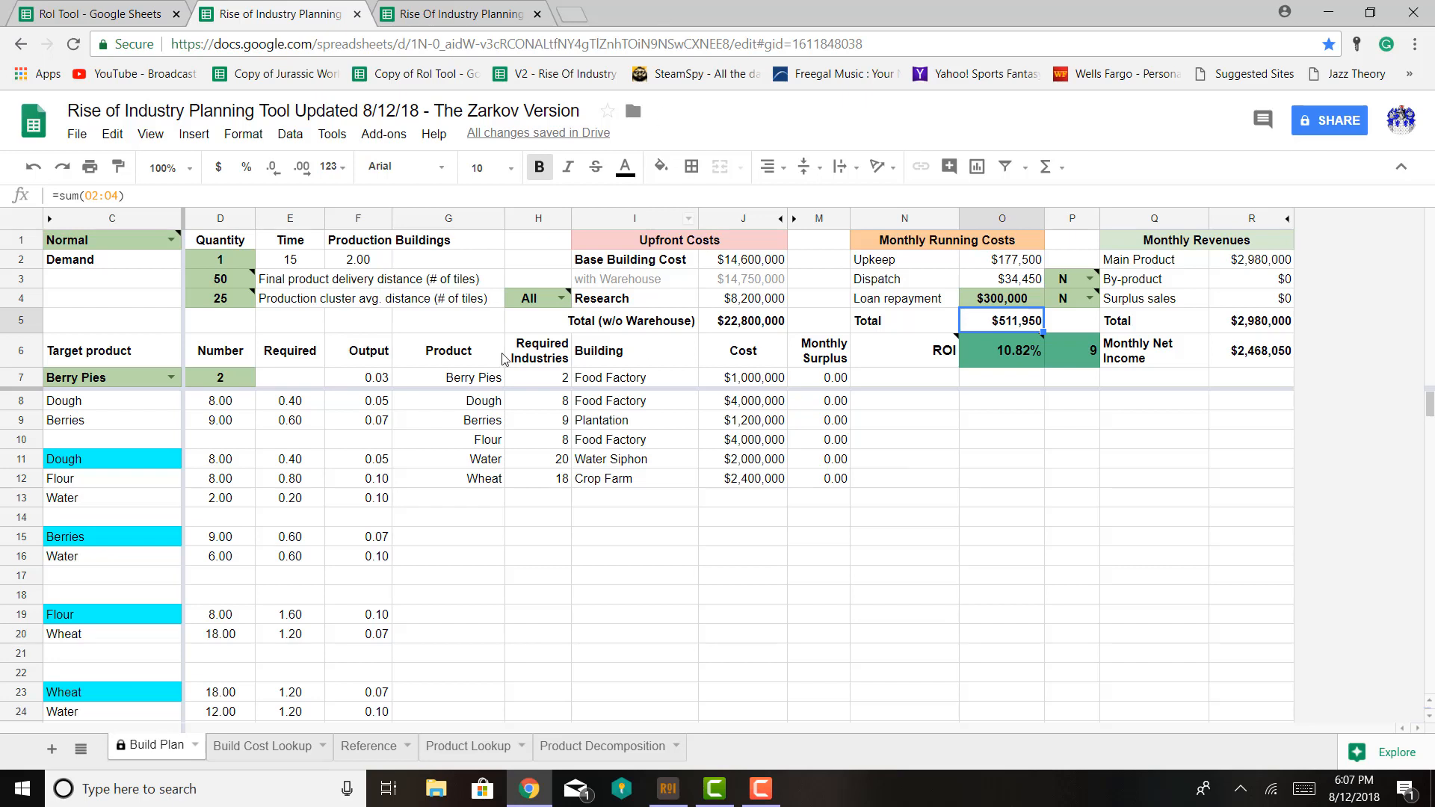
pyautogui.click(172, 377)
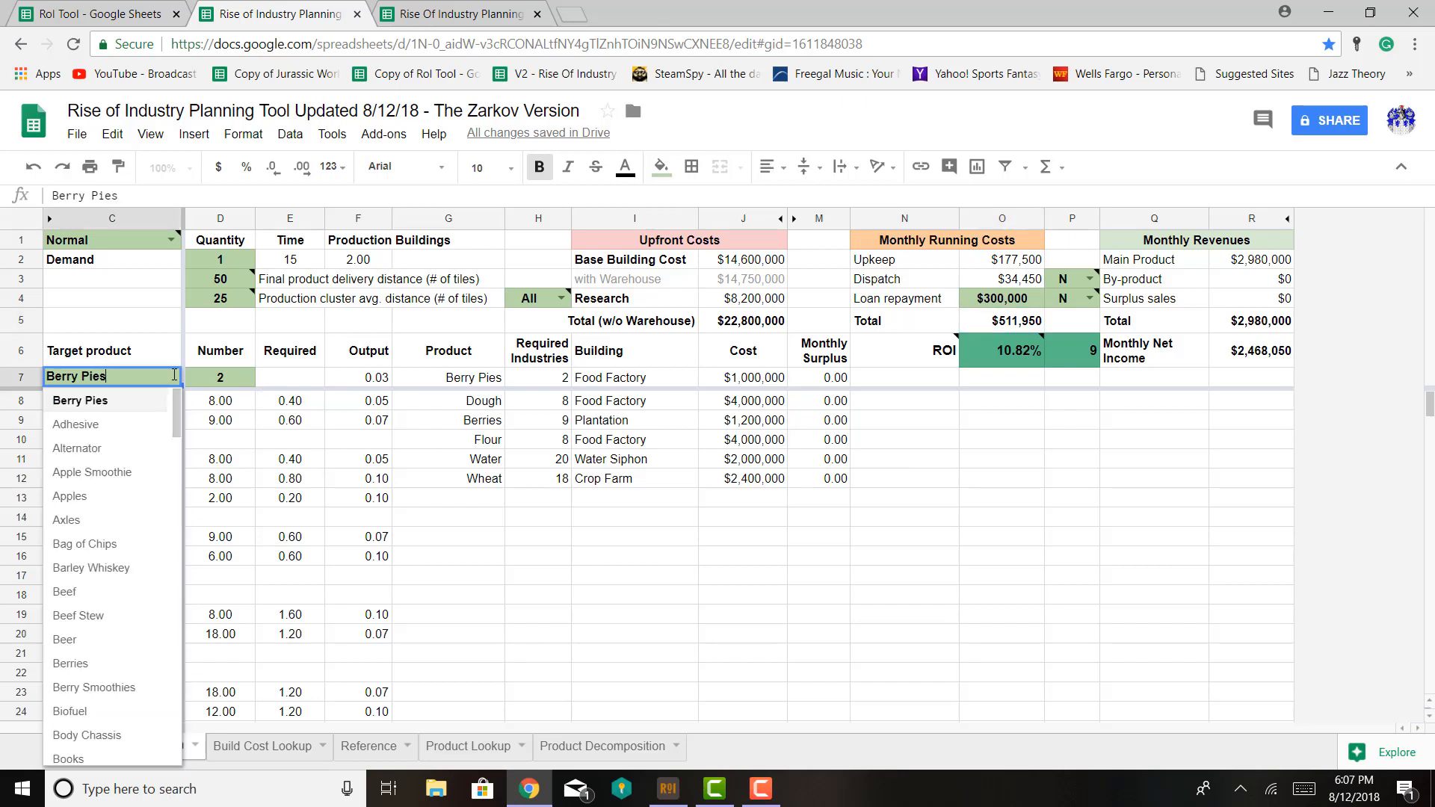
pyautogui.scroll(-5, 144, 467)
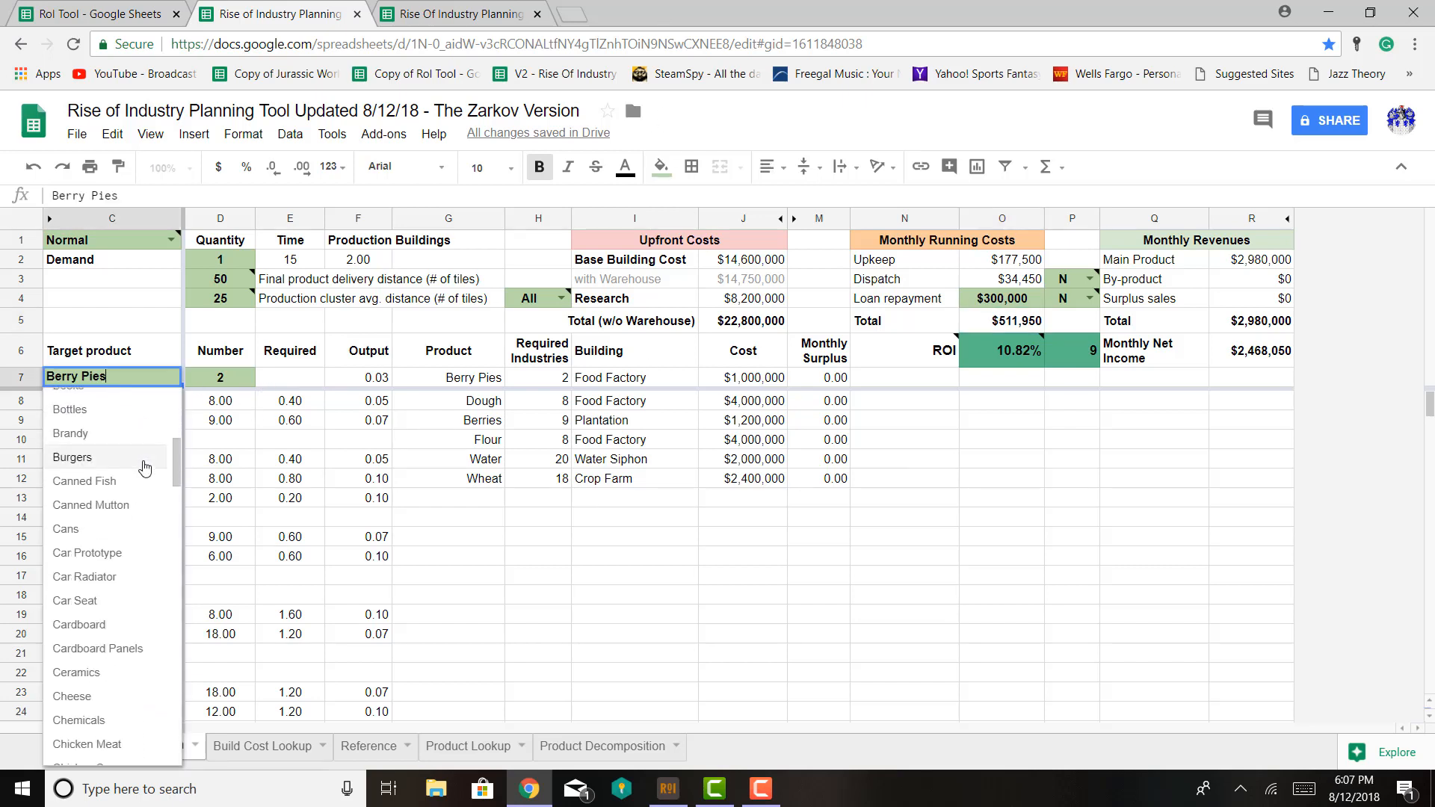
pyautogui.scroll(-2, 105, 568)
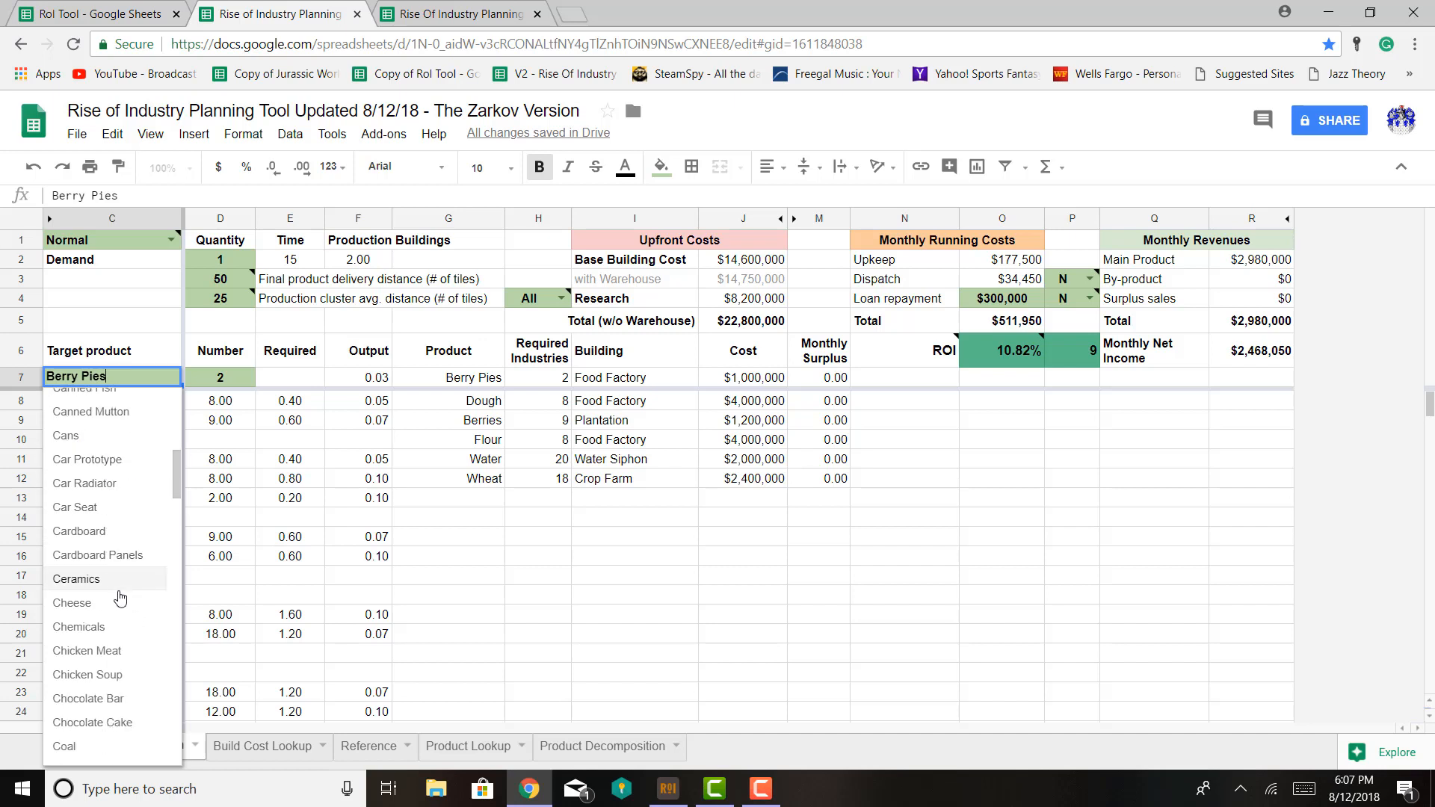
pyautogui.click(91, 652)
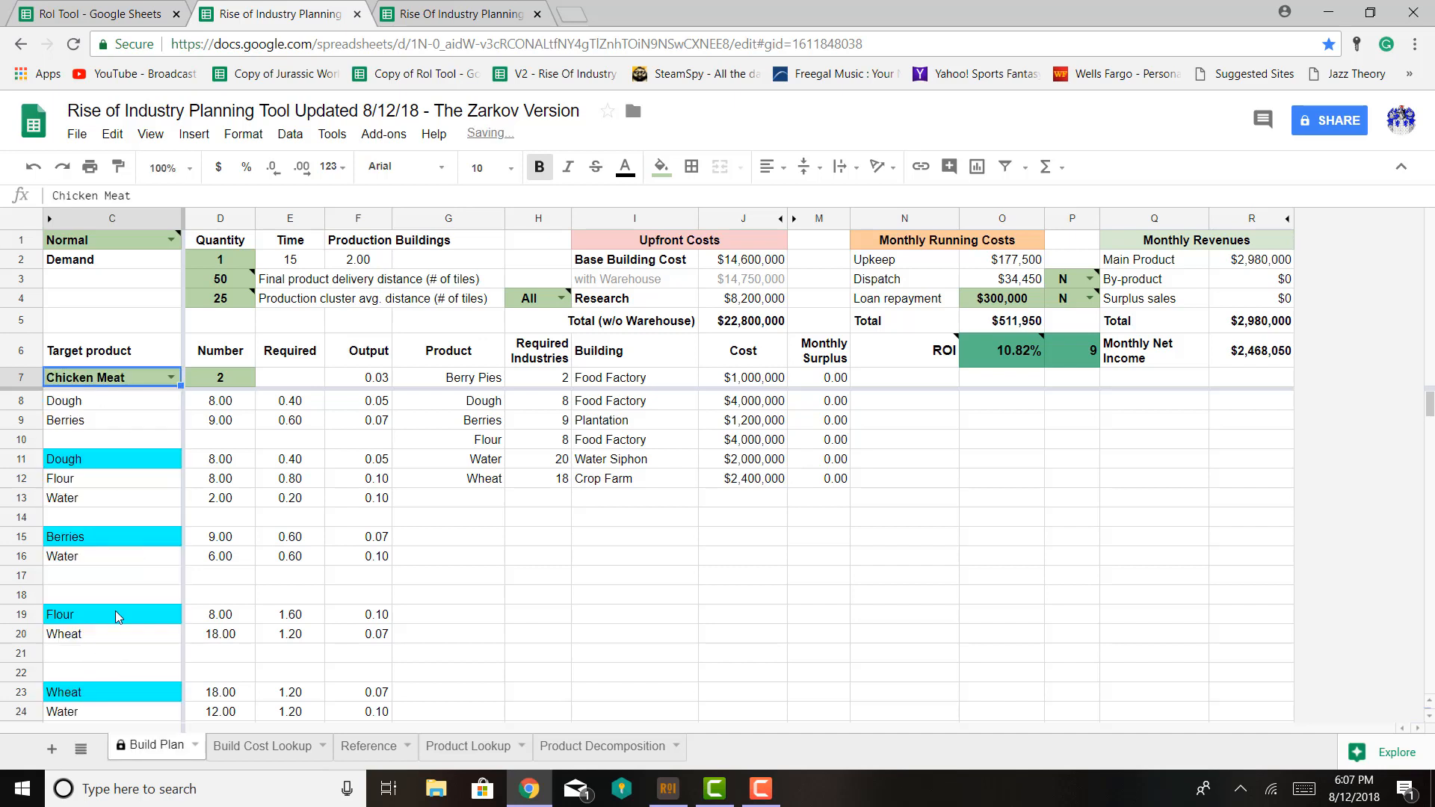
# Select Chicken Soup as the target product and reduce its number of production buildings to 1
pyautogui.click(173, 378)
pyautogui.scroll(-10, 120, 612)
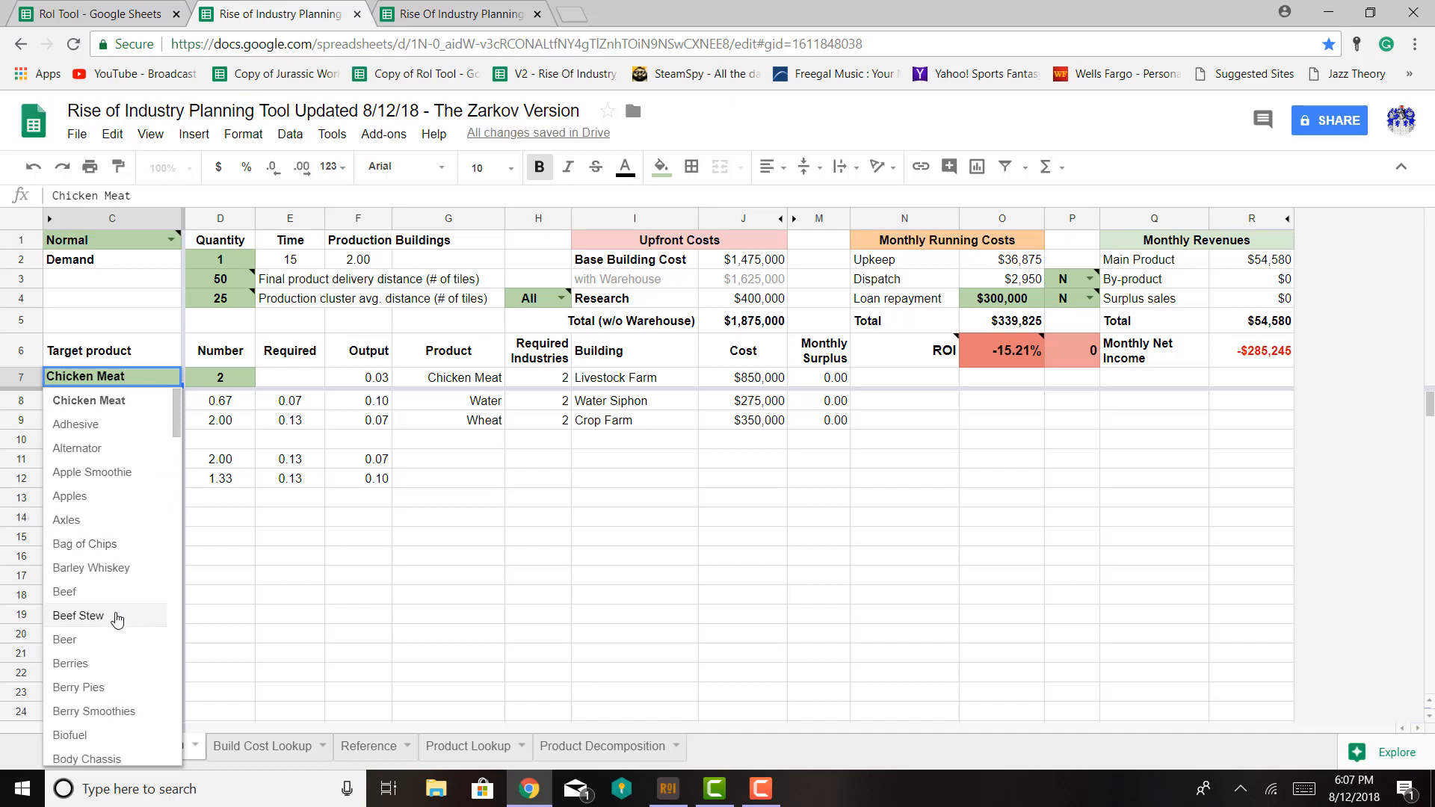
pyautogui.scroll(10, 122, 613)
pyautogui.scroll(-10, 123, 613)
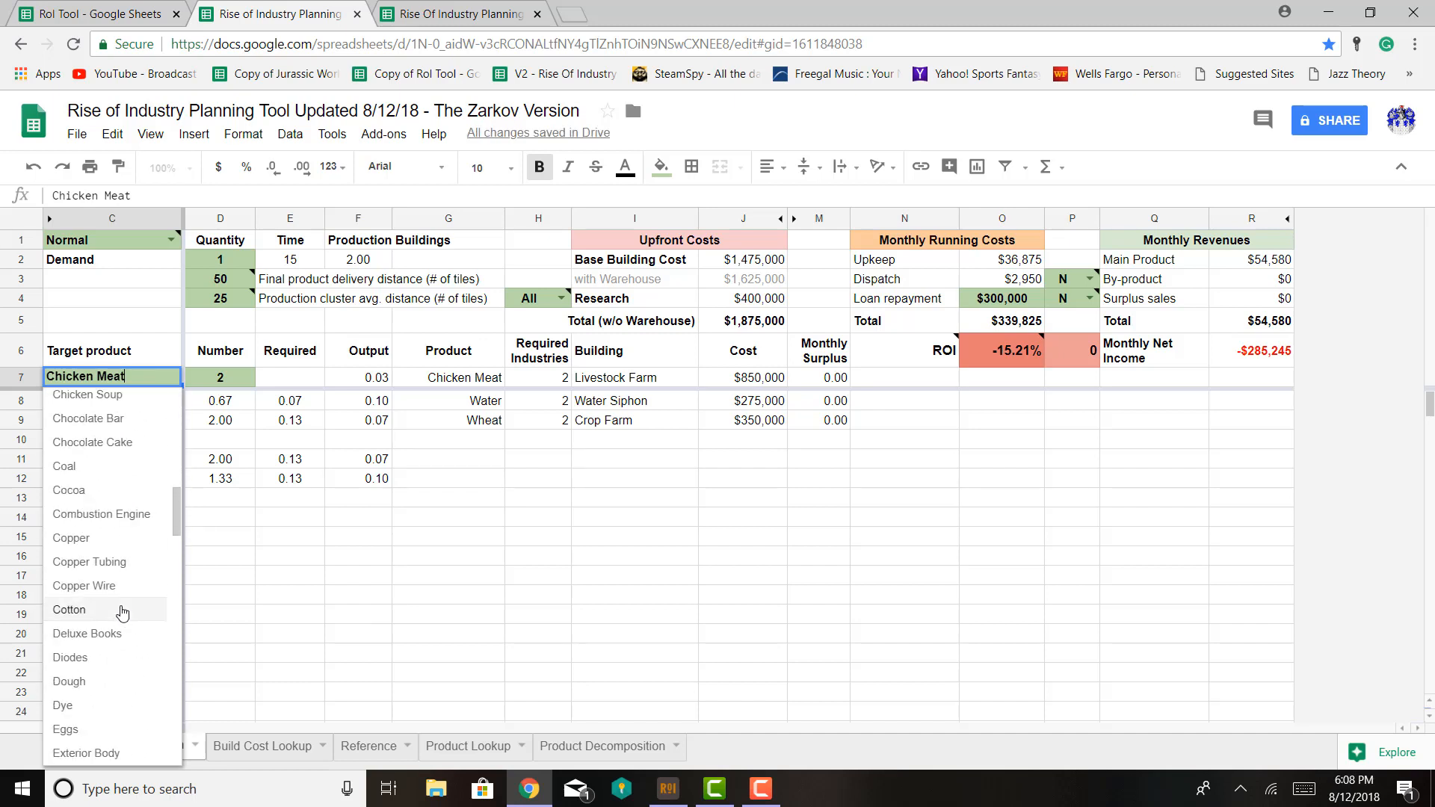
pyautogui.scroll(2, 119, 607)
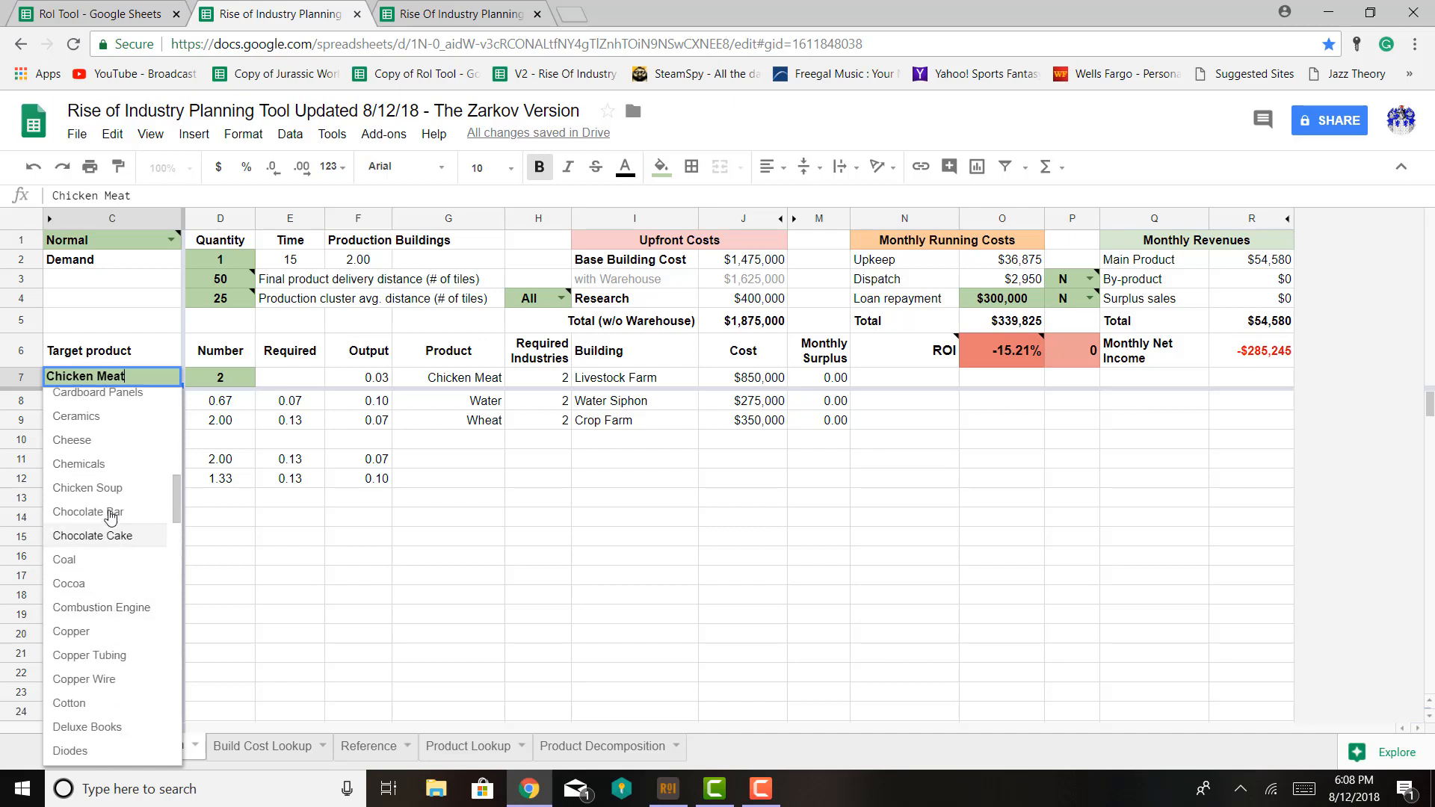
pyautogui.click(88, 489)
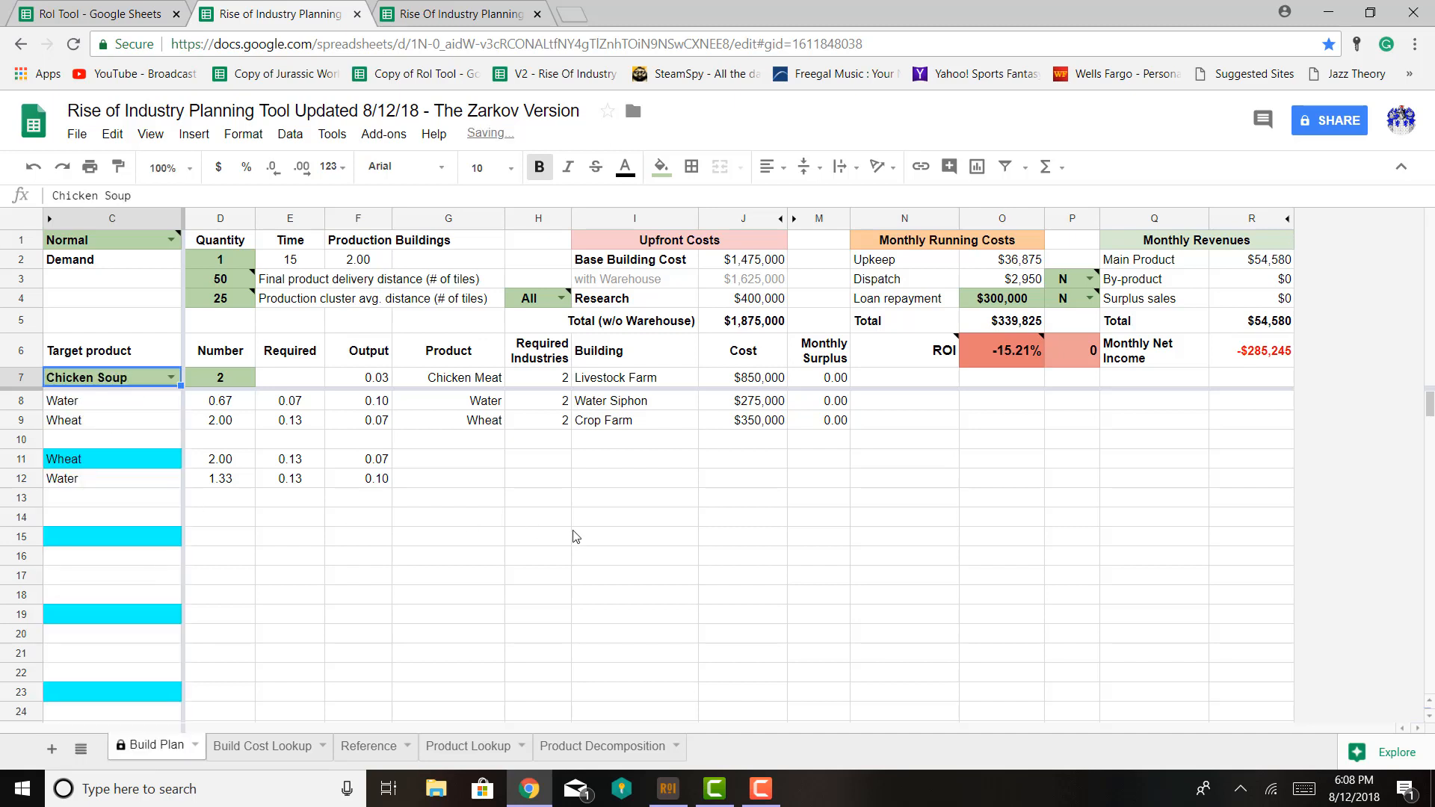
pyautogui.press('Up')
pyautogui.press('Right')
pyautogui.click(224, 382)
pyautogui.write('1')
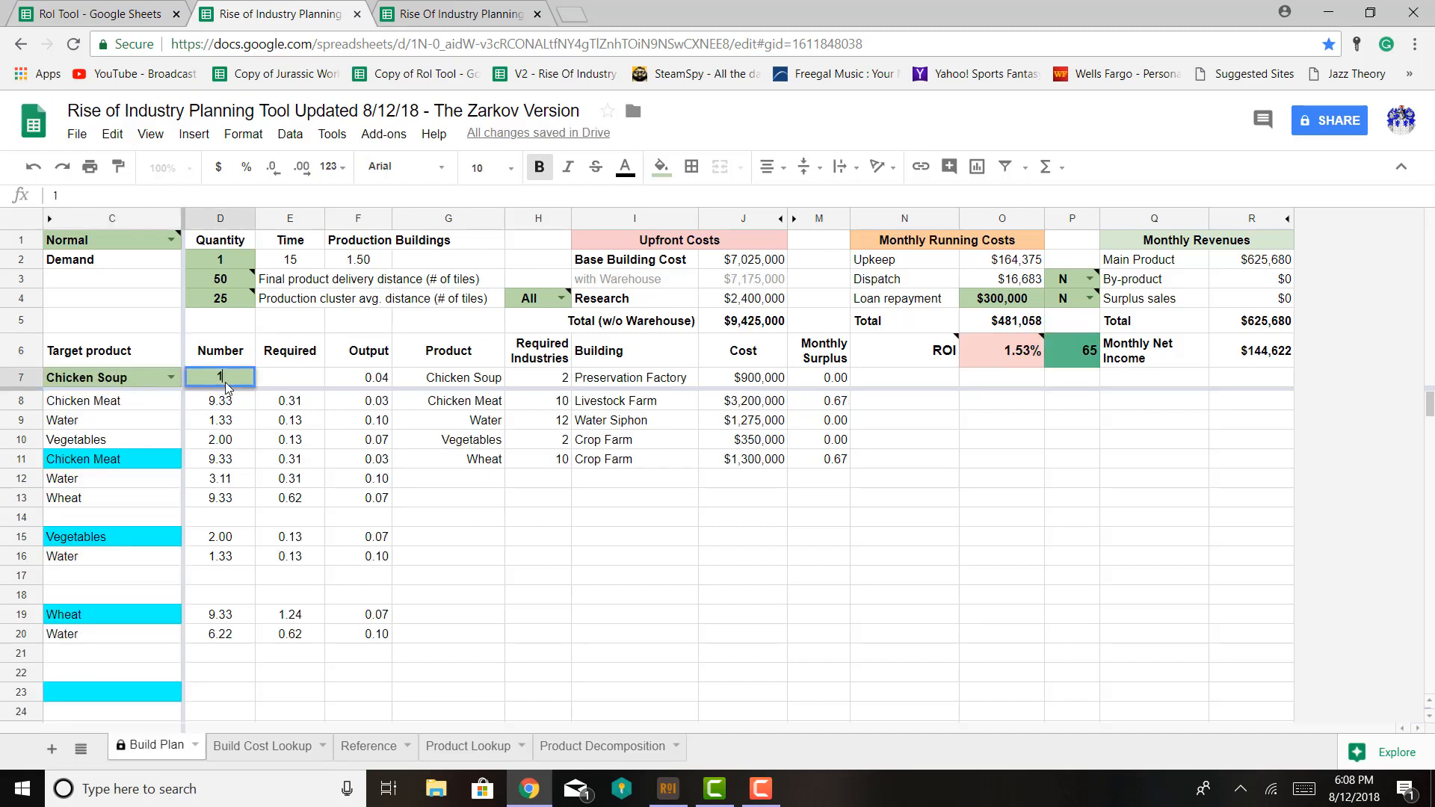
pyautogui.press('Return')
pyautogui.click(636, 536)
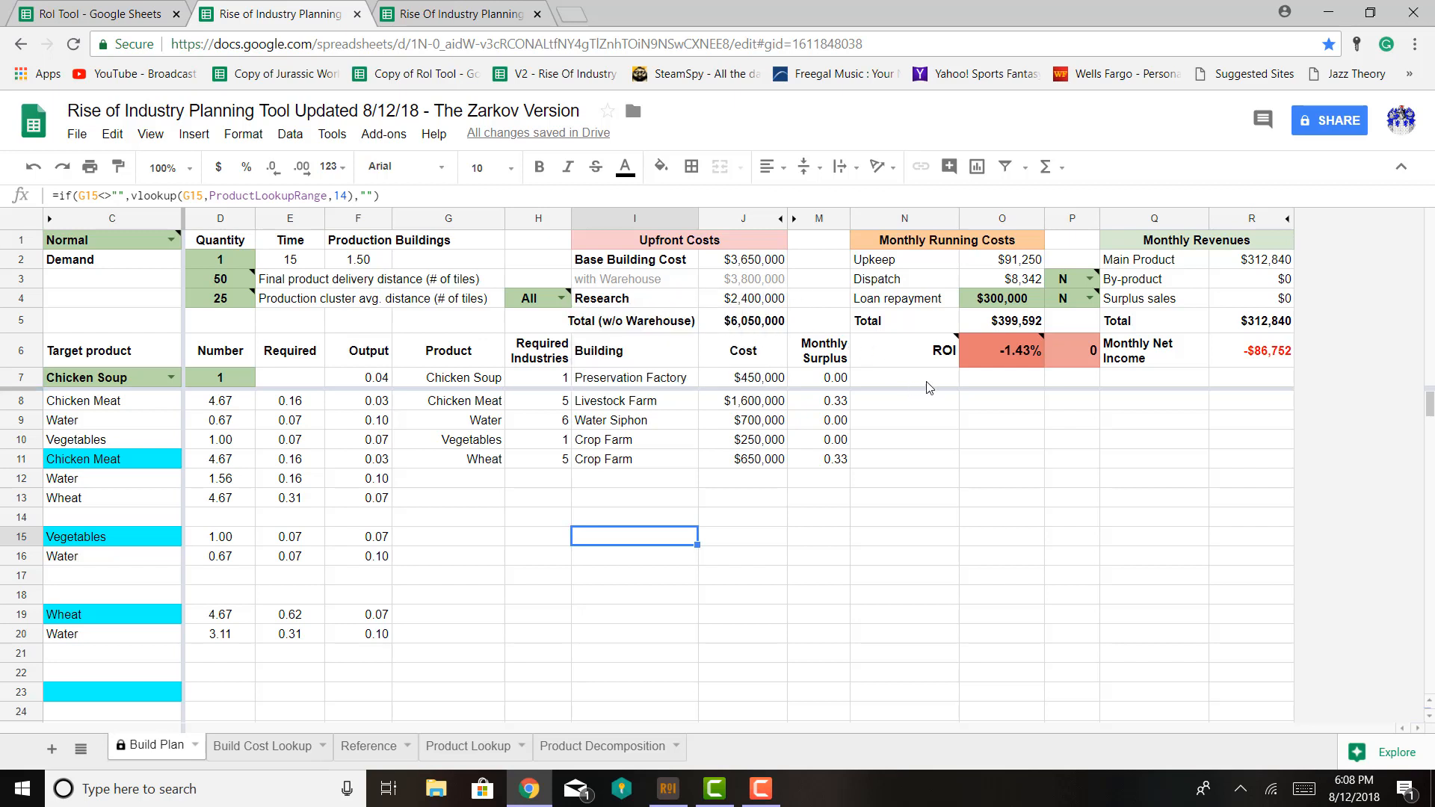
# Clear the loan repayment and set the by-product revenue option to Y for the Chicken Soup plan
pyautogui.click(1017, 302)
pyautogui.press('BackSpace')
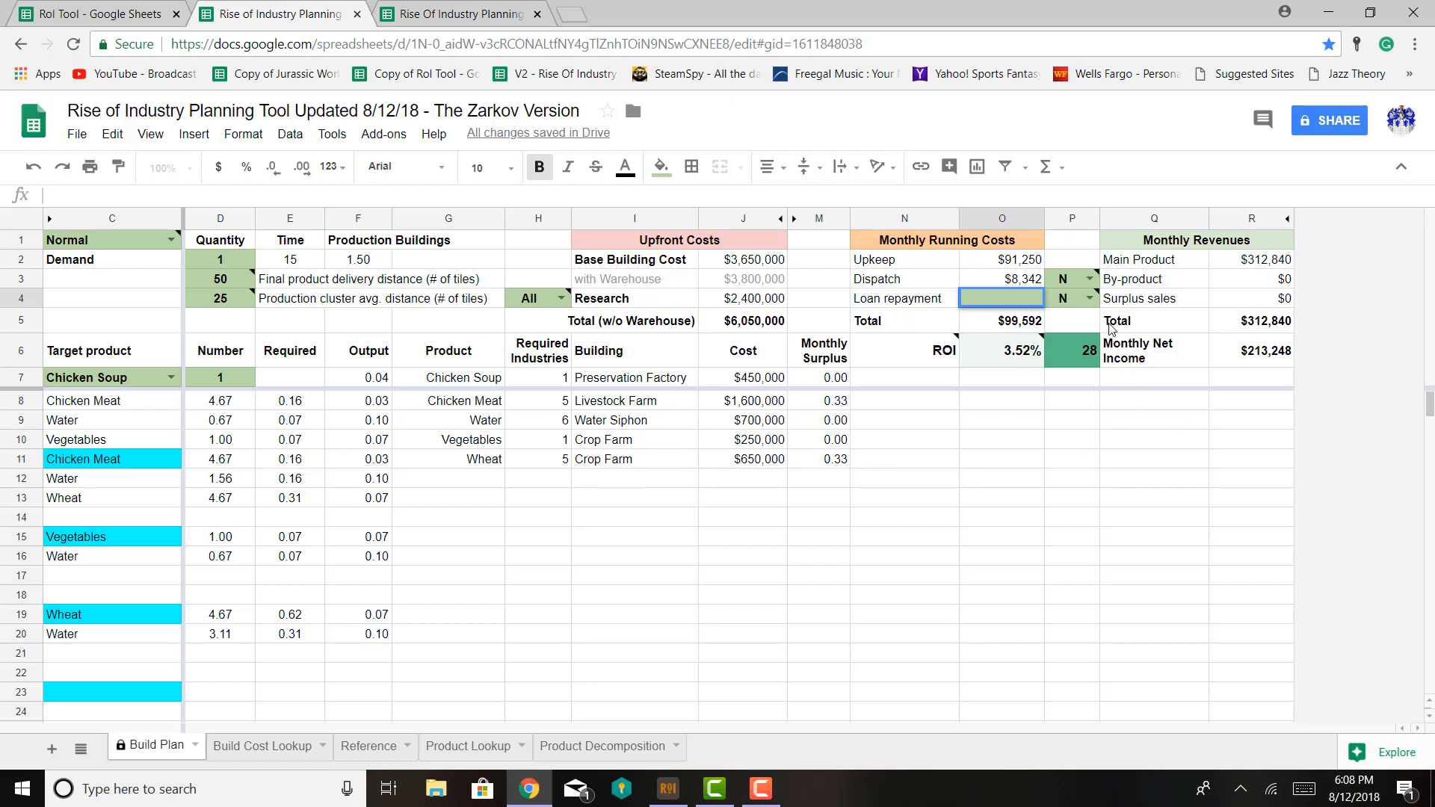
pyautogui.click(1090, 278)
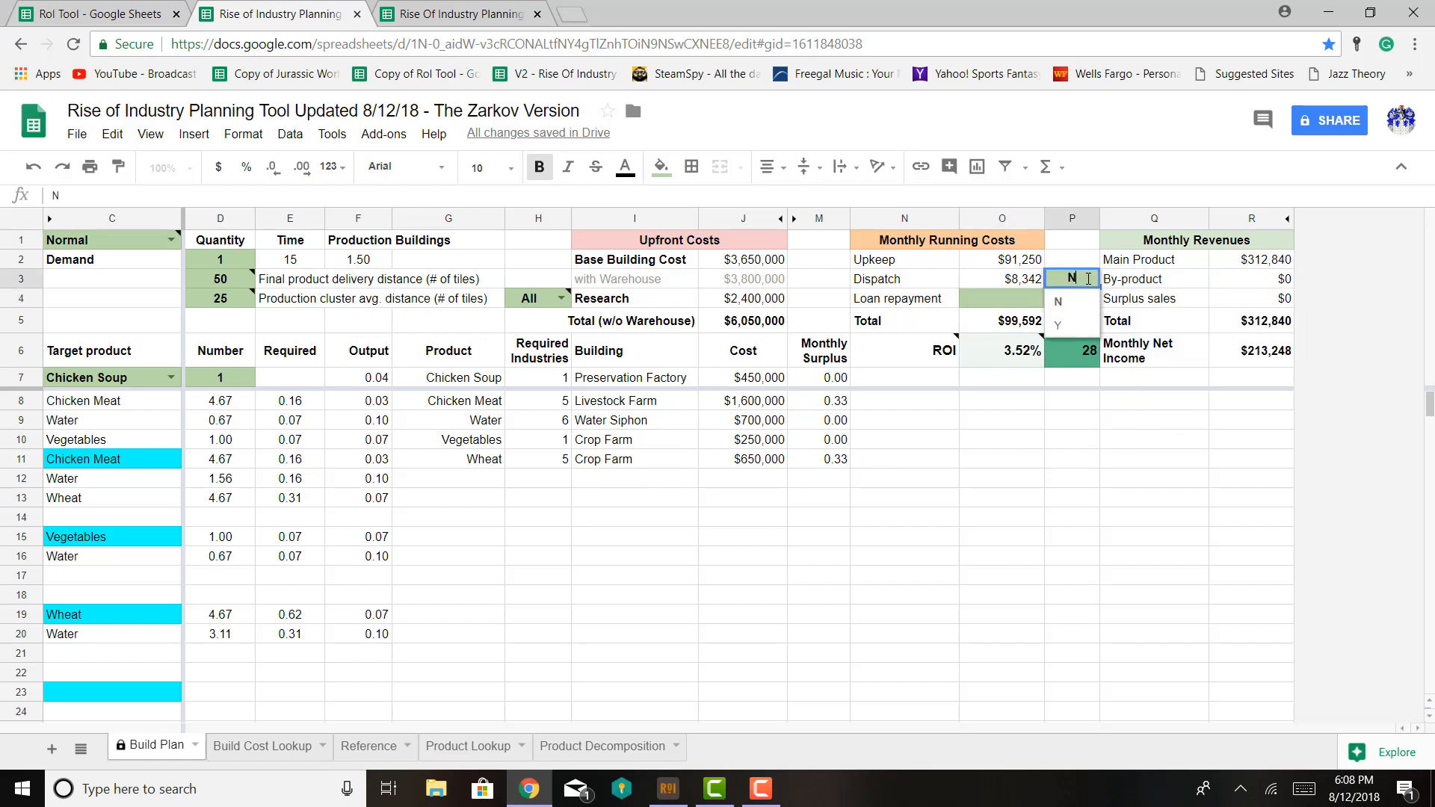
pyautogui.click(1079, 326)
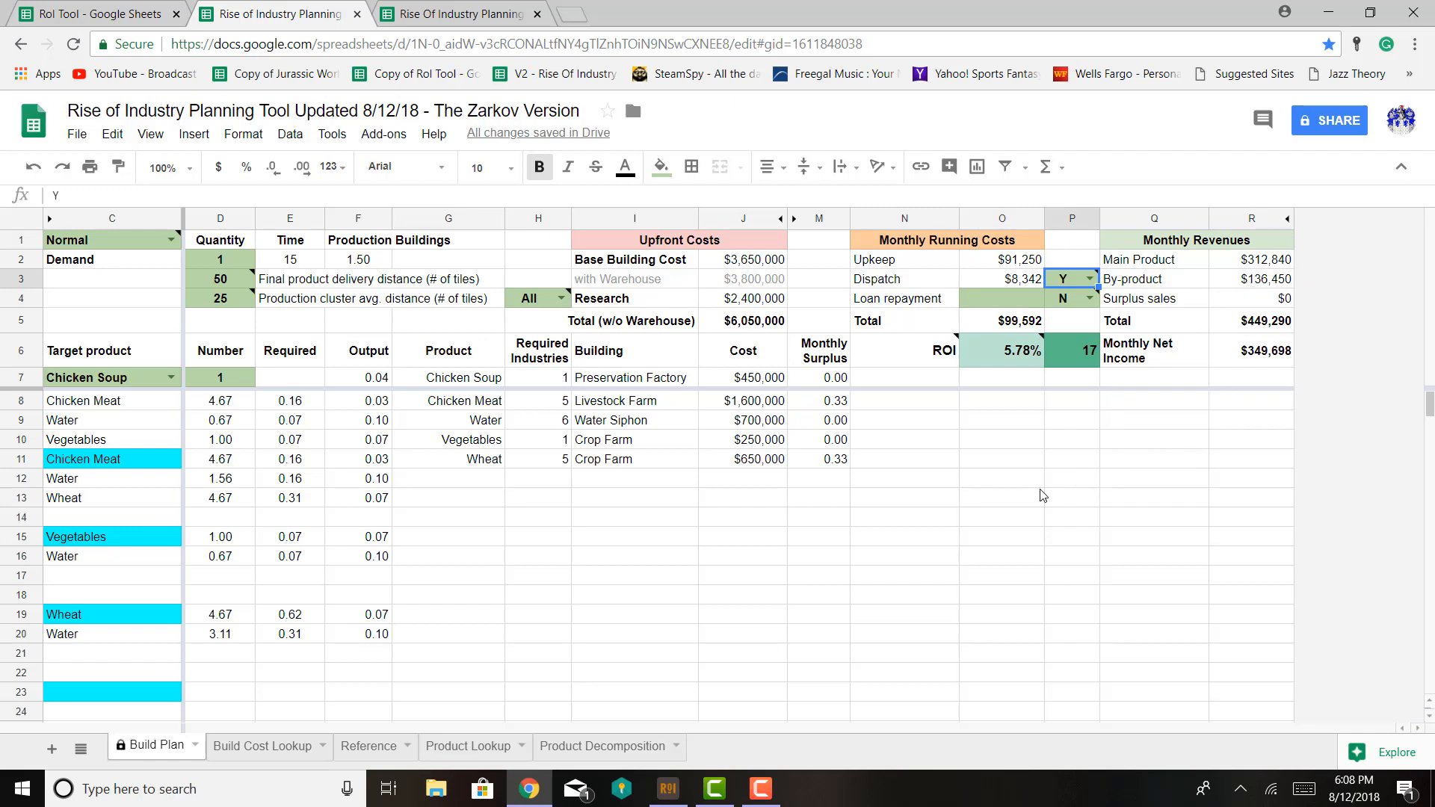
pyautogui.click(1263, 281)
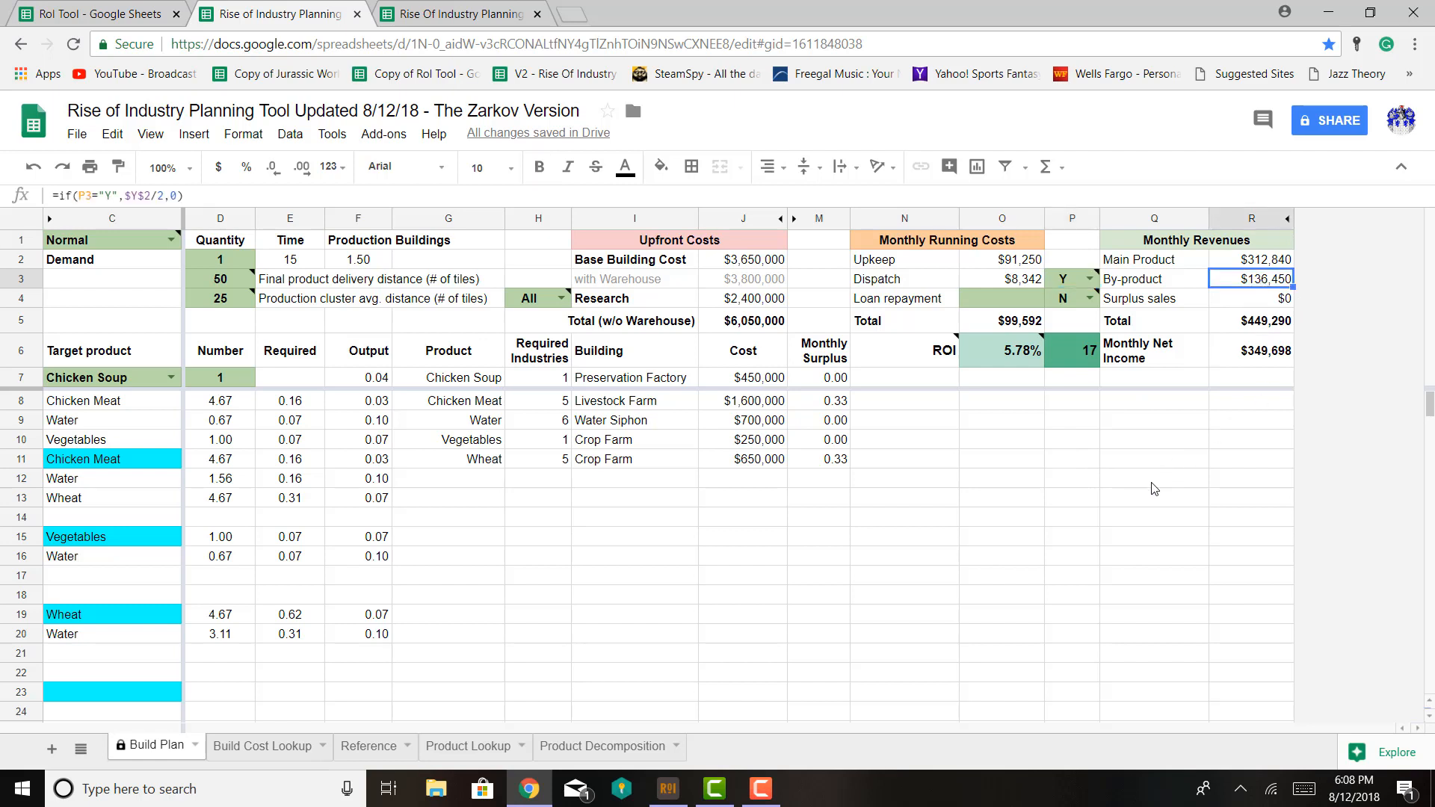
pyautogui.click(1166, 441)
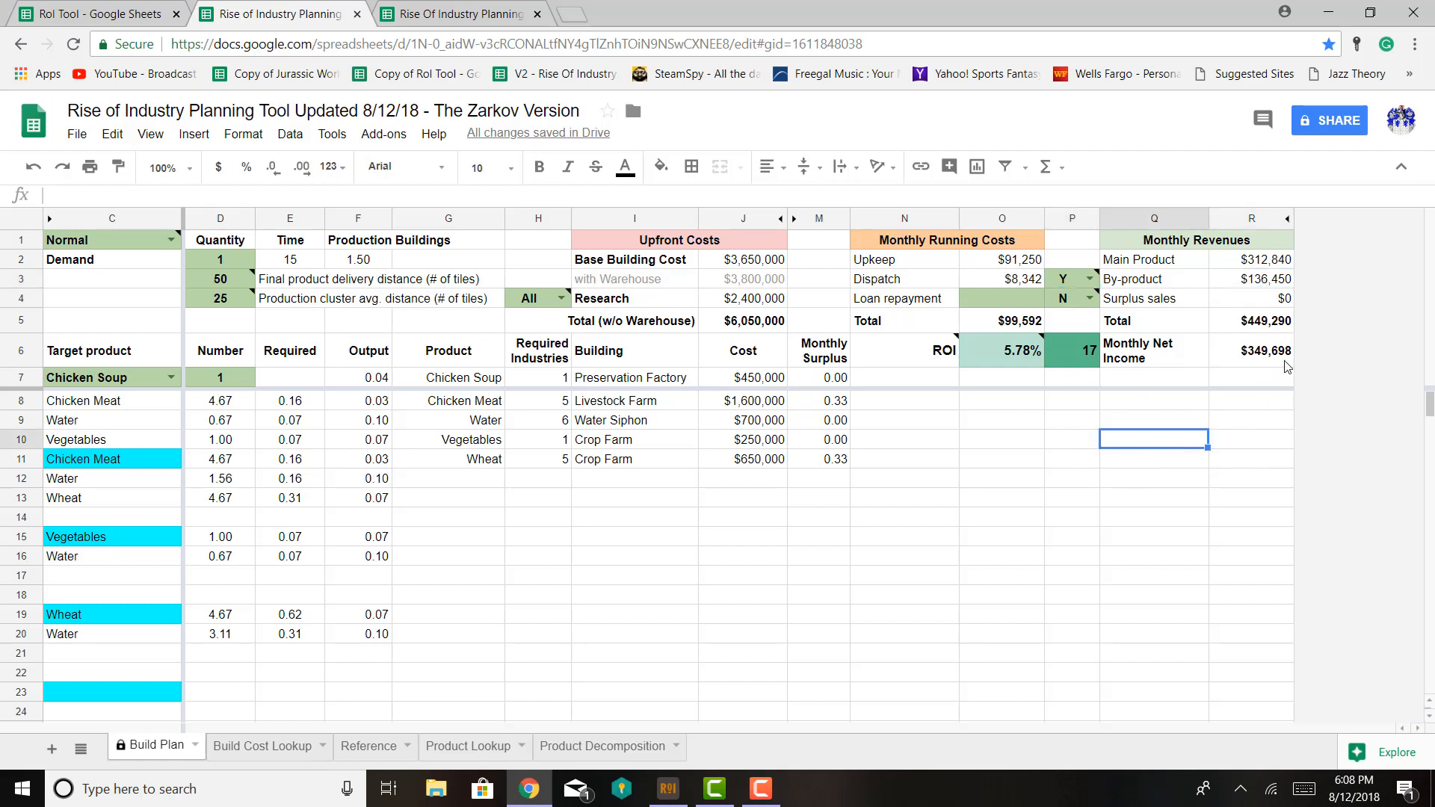
# Set the surplus sales revenue option to Y for the Chicken Soup plan
pyautogui.click(1273, 283)
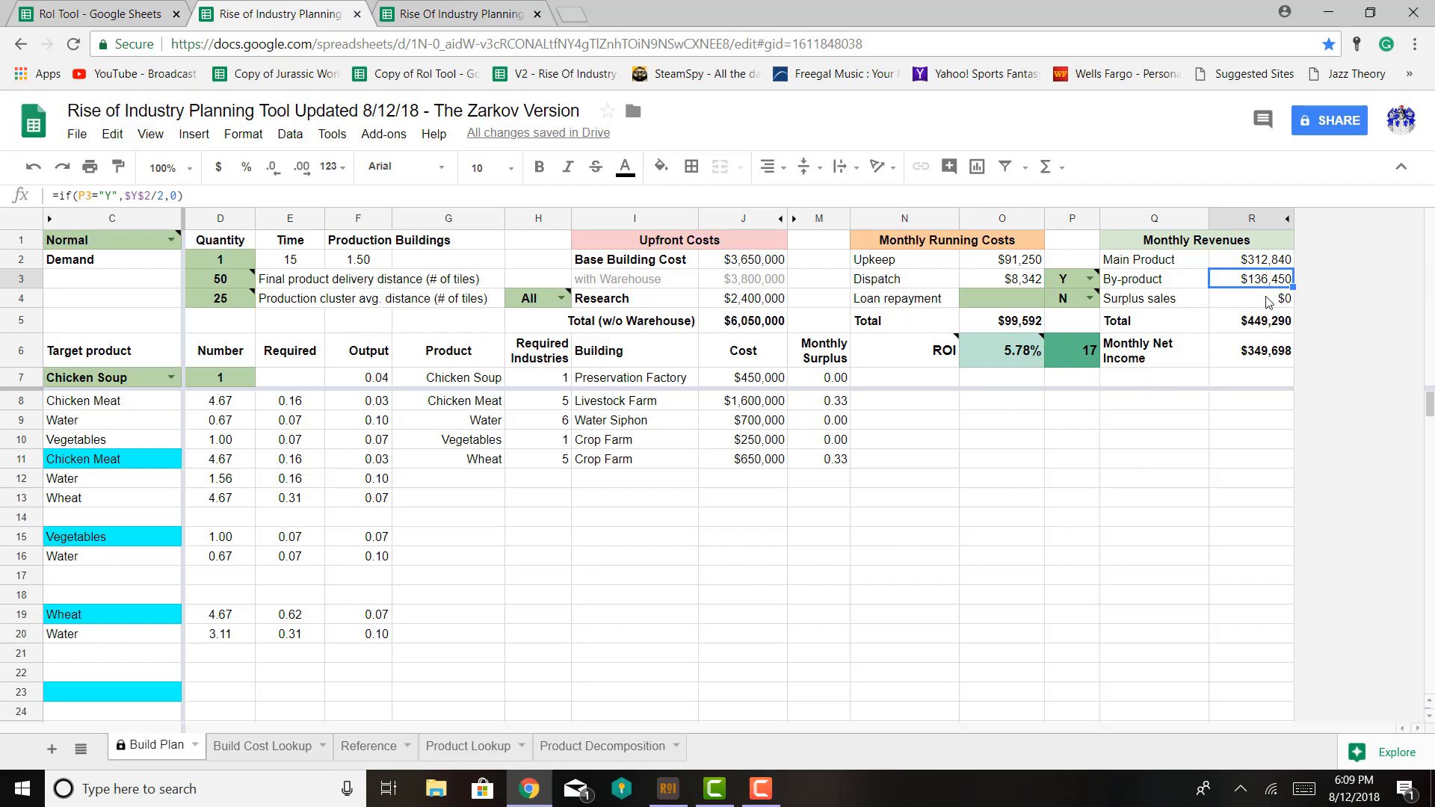
pyautogui.click(1092, 299)
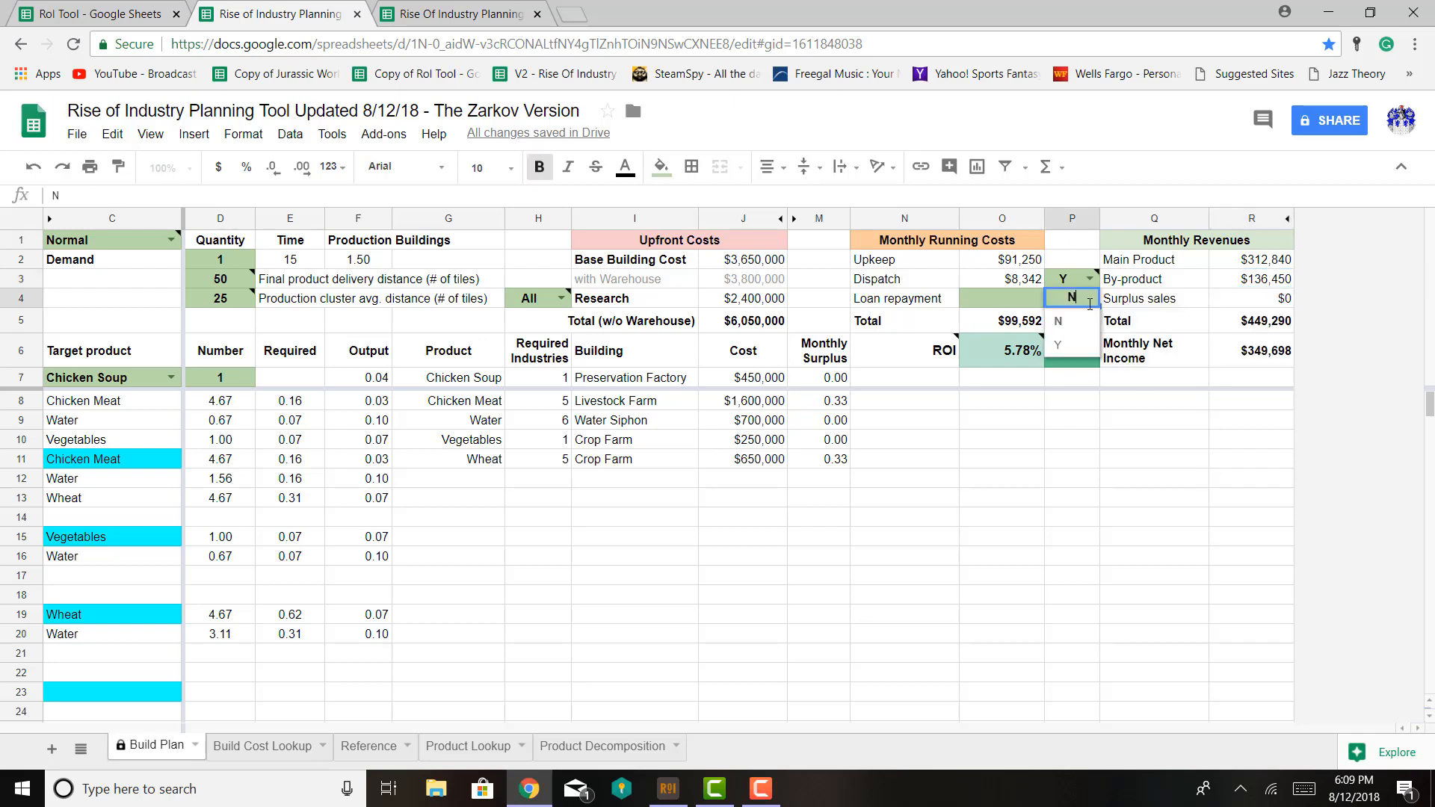
pyautogui.click(1075, 348)
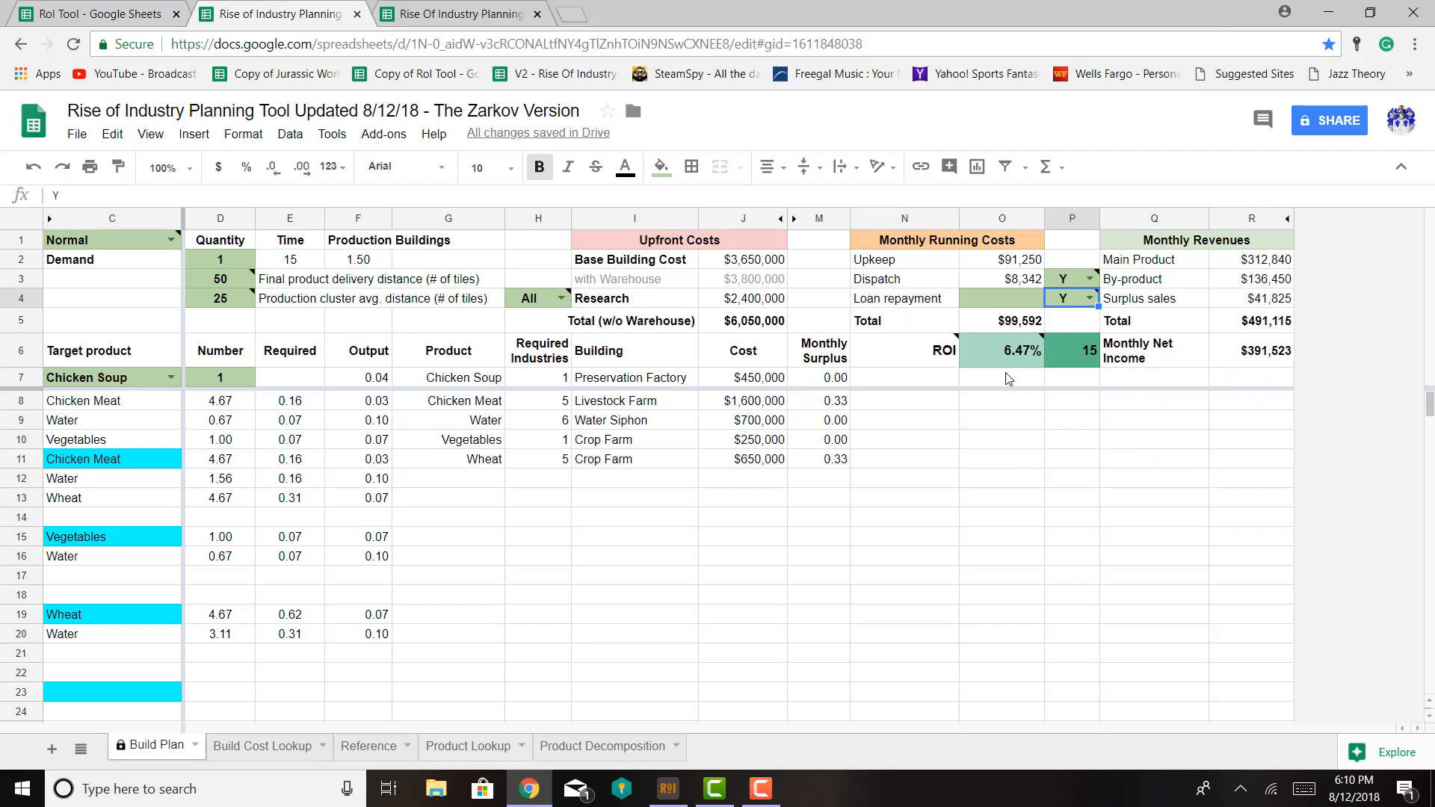
# Set both the by-product and surplus sales revenue options to N for the Chicken Soup plan
pyautogui.click(1090, 279)
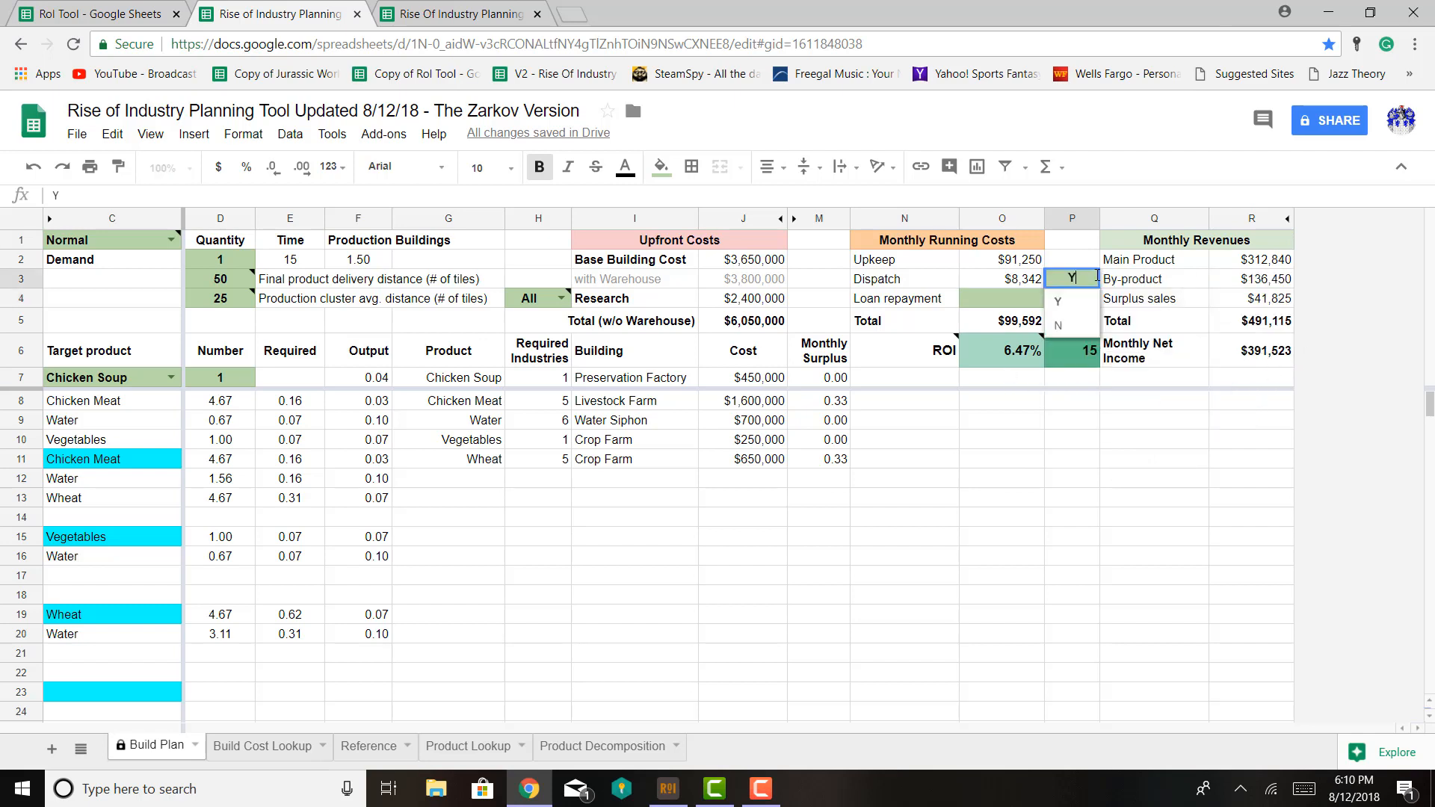
pyautogui.click(1061, 324)
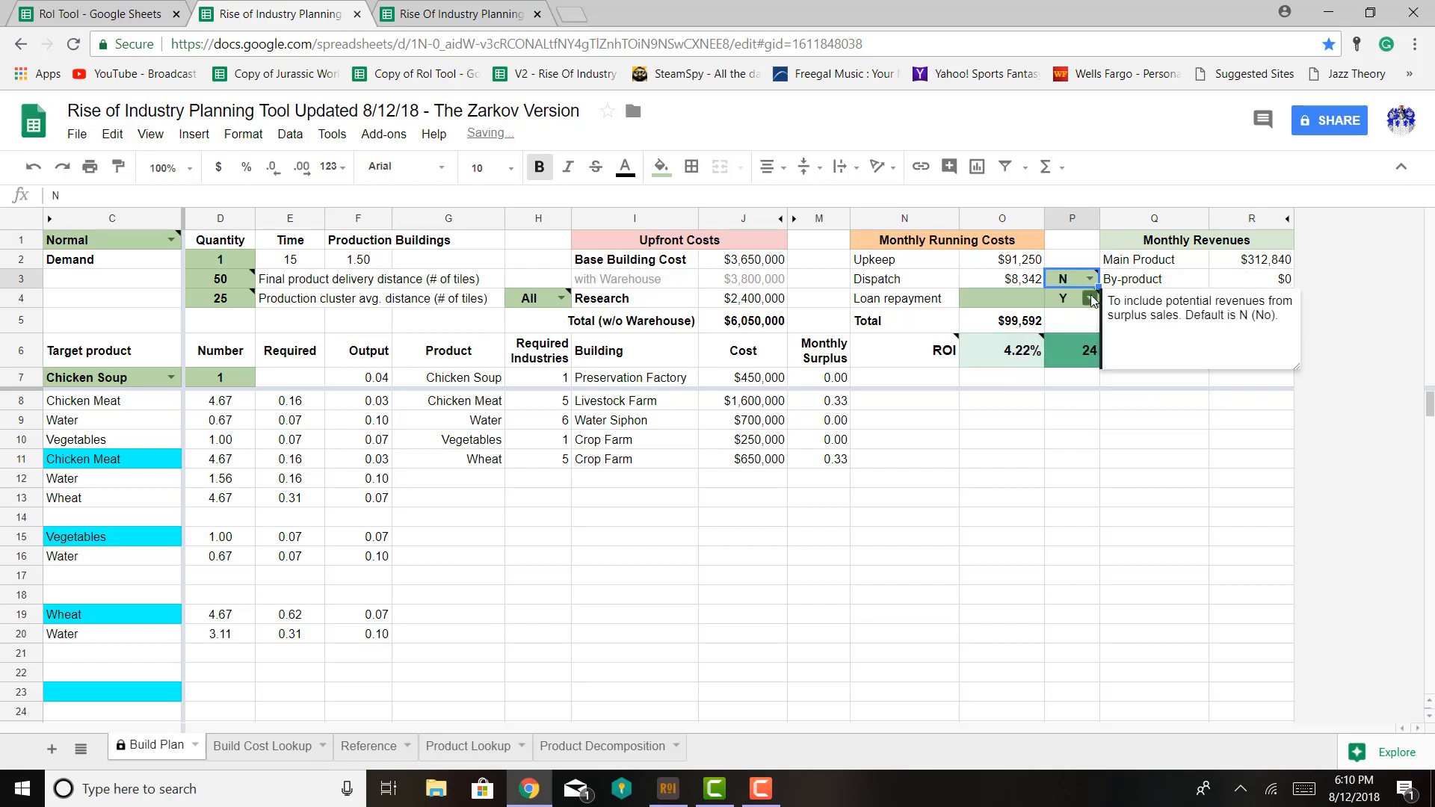
pyautogui.doubleClick(1074, 301)
pyautogui.click(1058, 344)
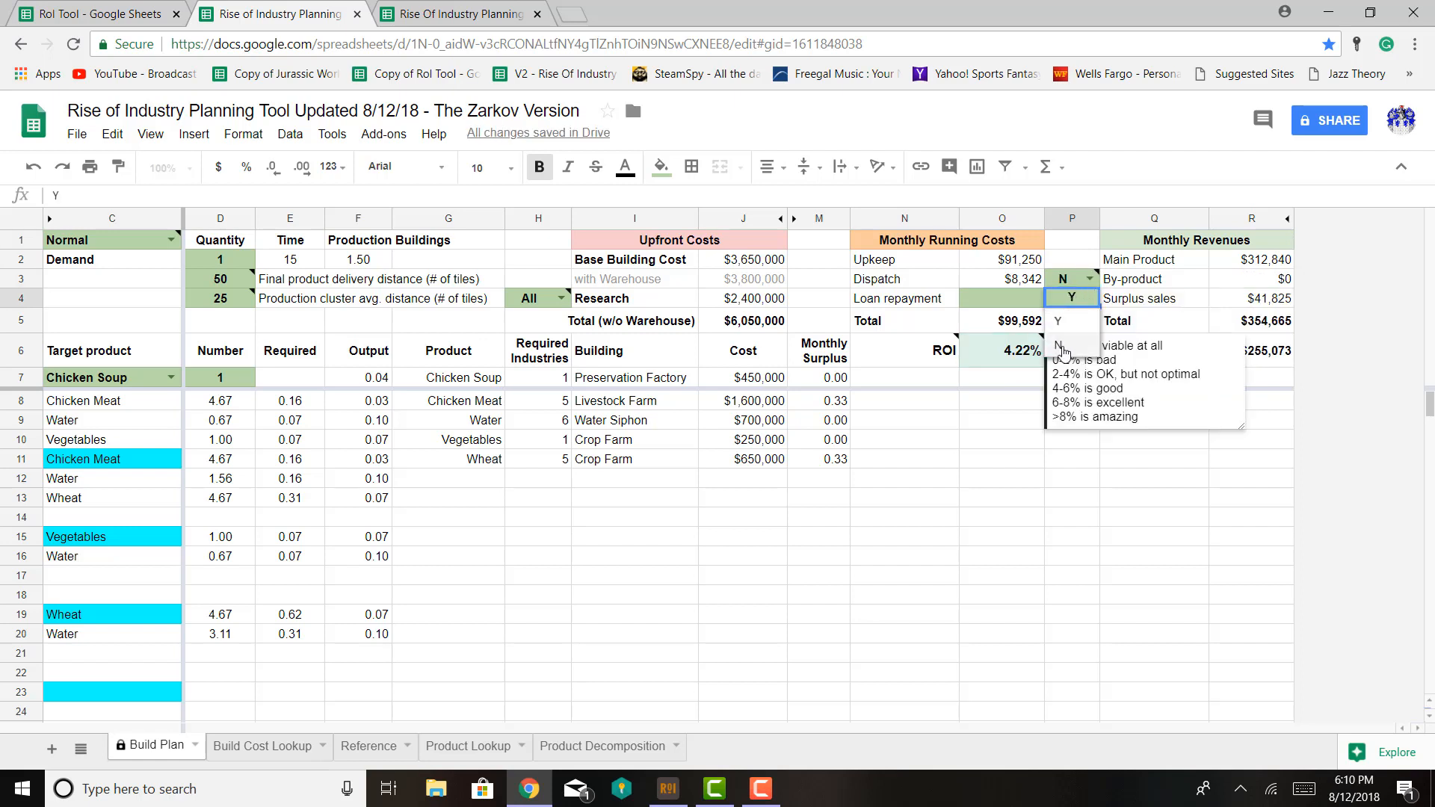
pyautogui.click(1184, 501)
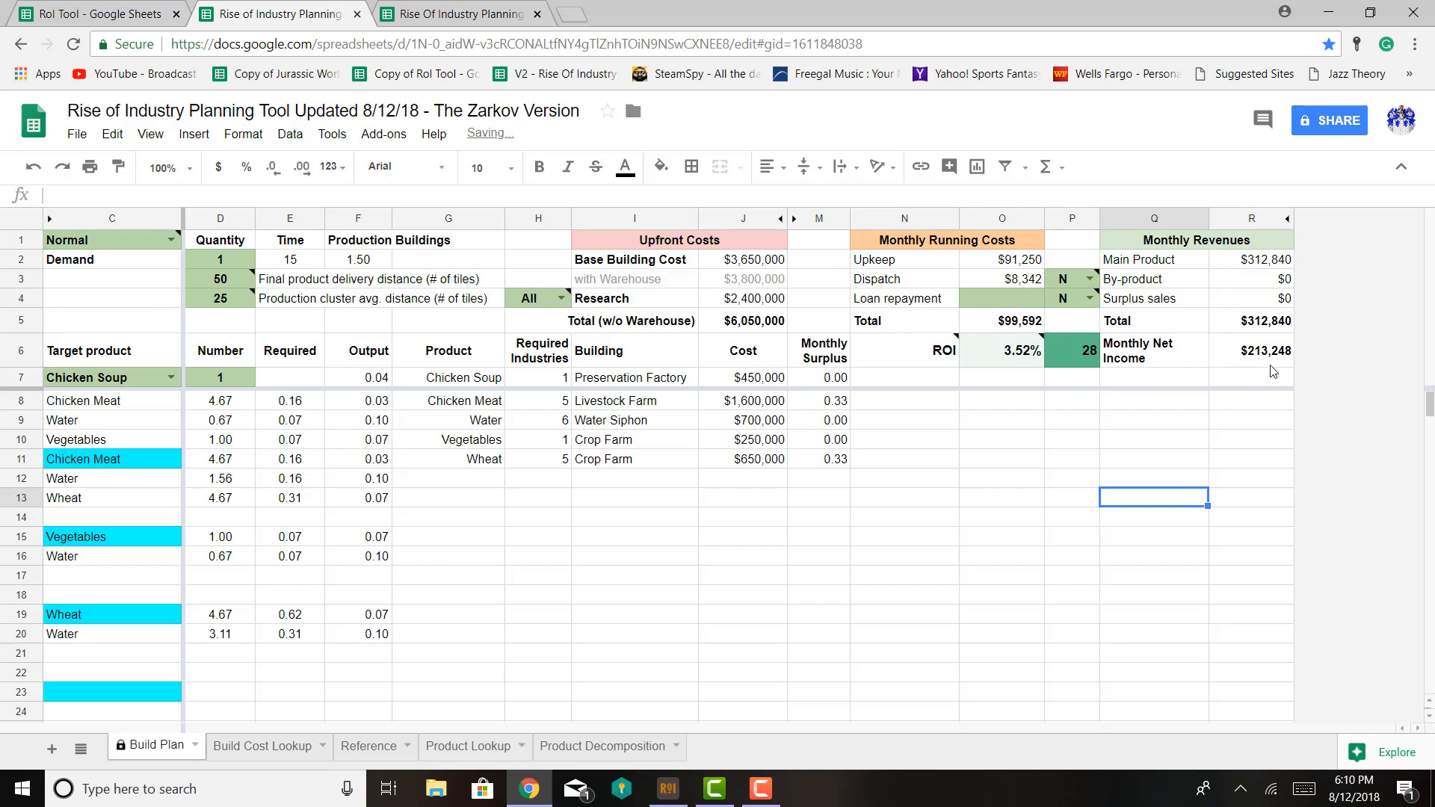
# Switch the by-product and surplus sales revenue options back to Y
pyautogui.click(1090, 278)
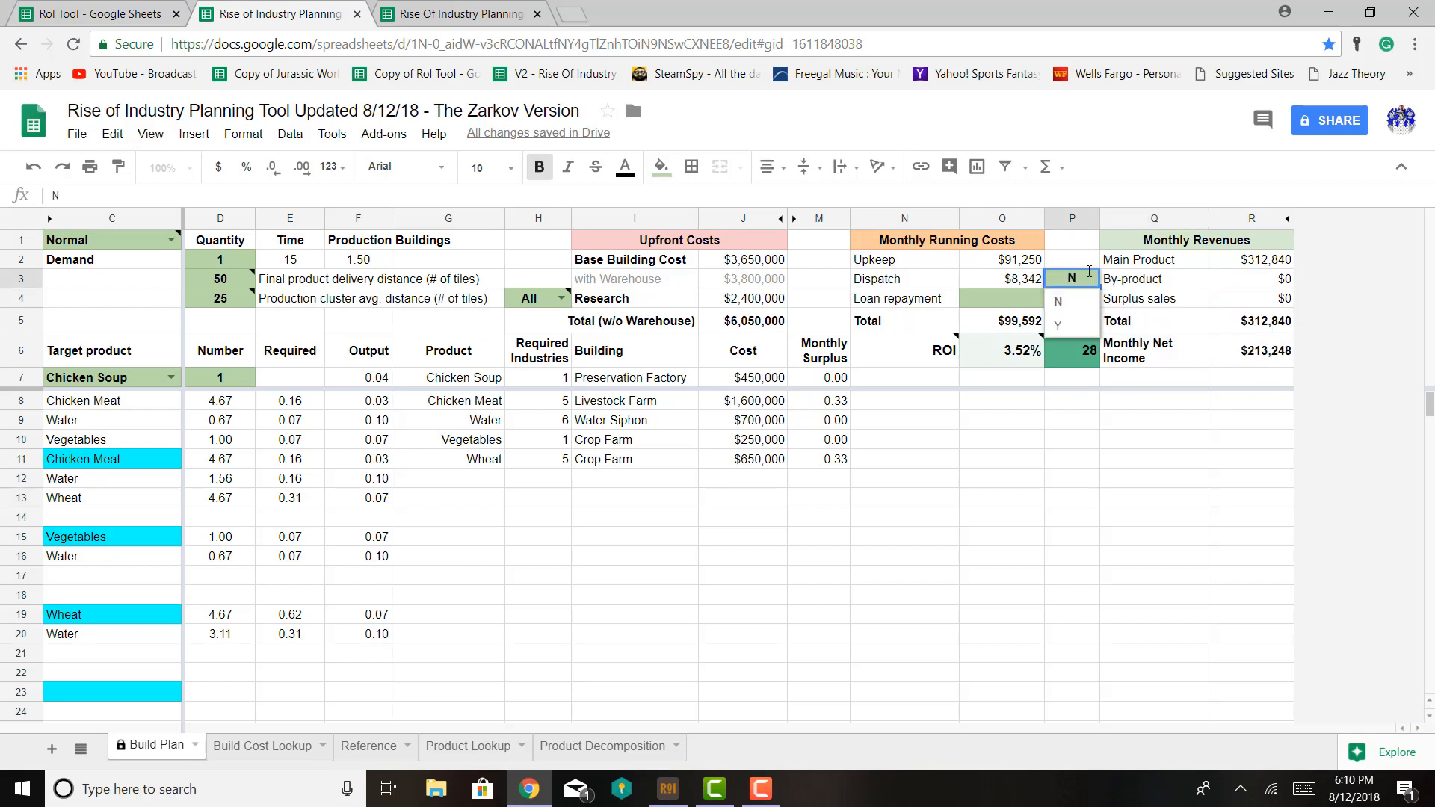
pyautogui.click(1091, 301)
pyautogui.click(1090, 299)
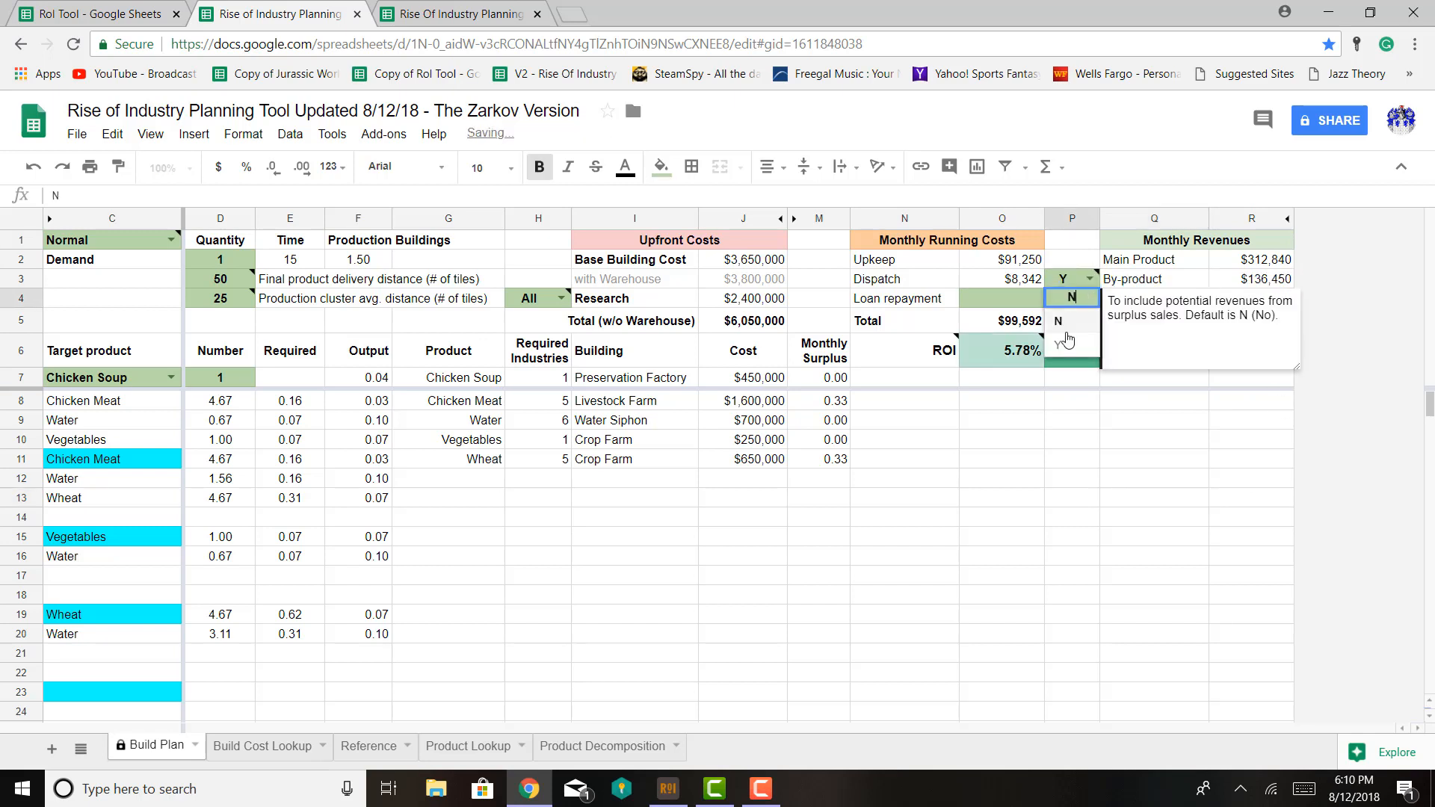
pyautogui.click(1071, 337)
pyautogui.click(1241, 441)
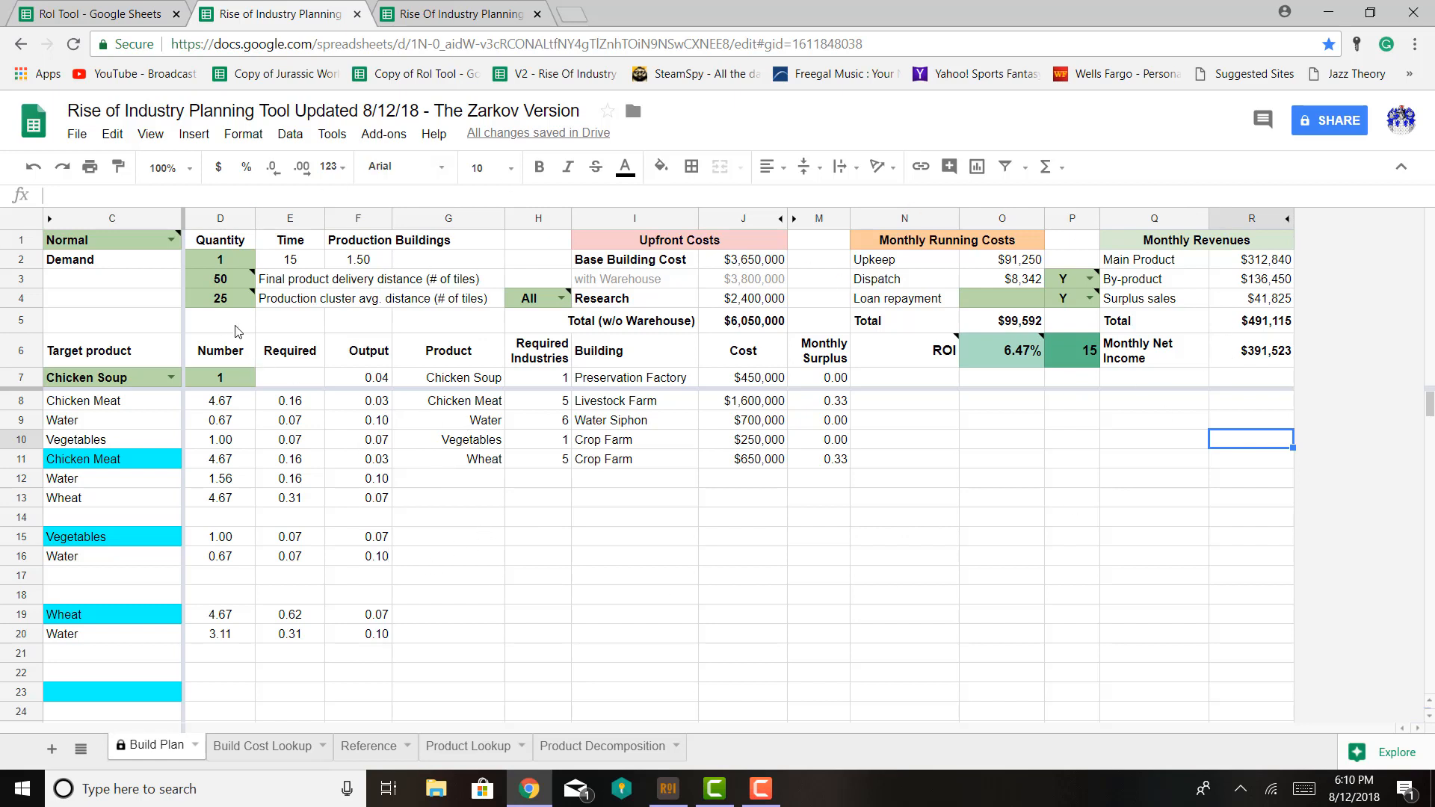
pyautogui.click(210, 260)
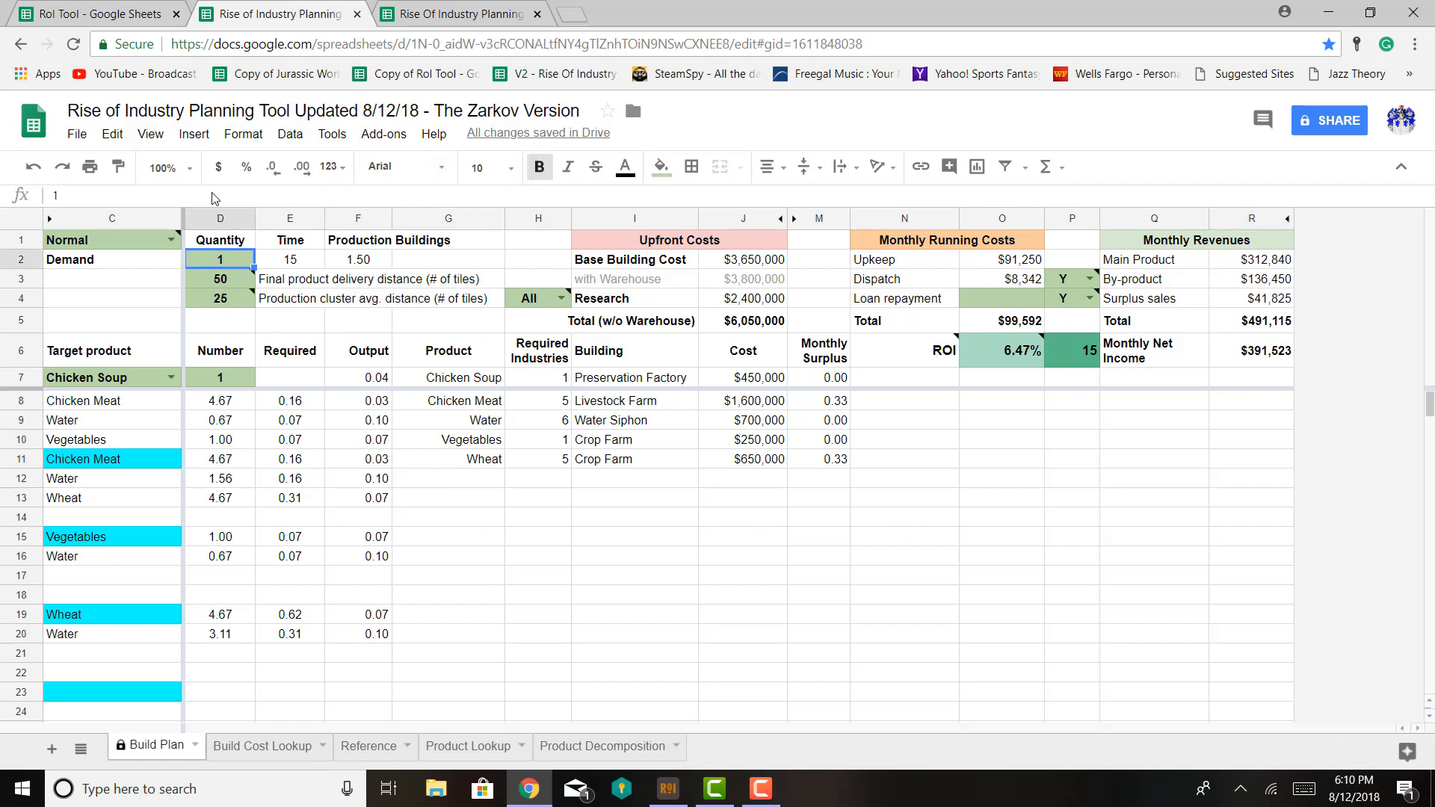
pyautogui.moveTo(105, 237)
pyautogui.click(477, 544)
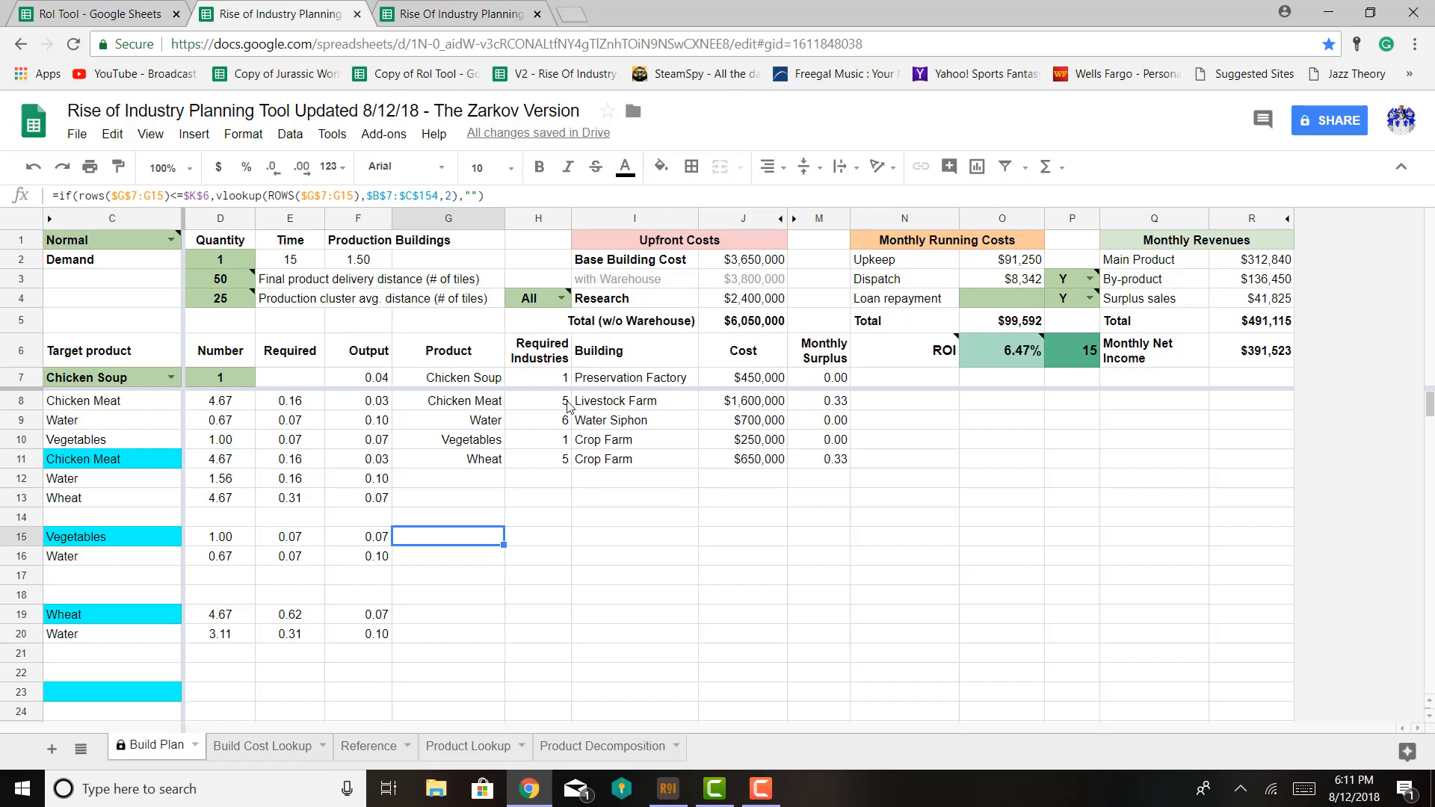
# Set the research cost option to Item so only product-specific research is included in the upfront costs
pyautogui.click(560, 298)
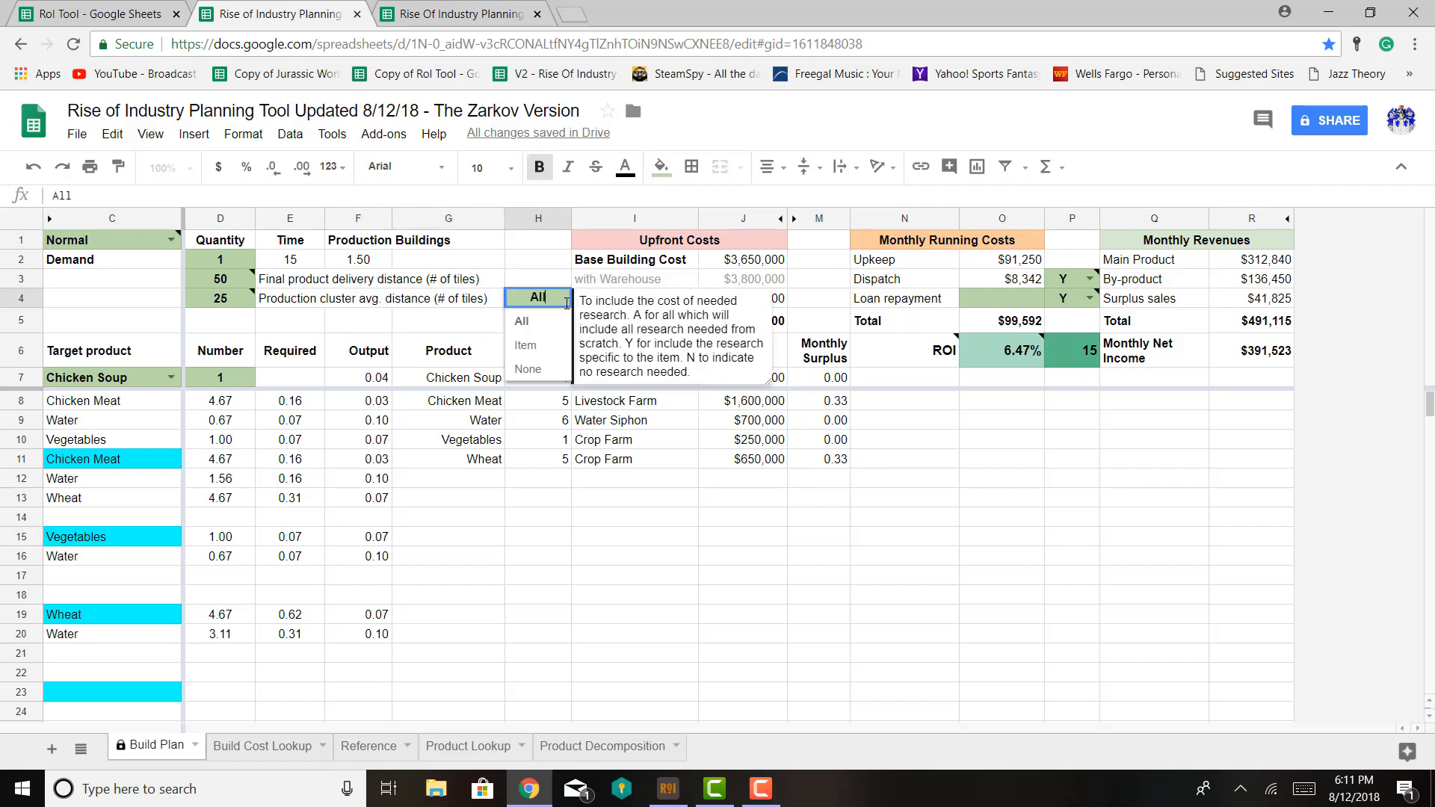
pyautogui.click(537, 349)
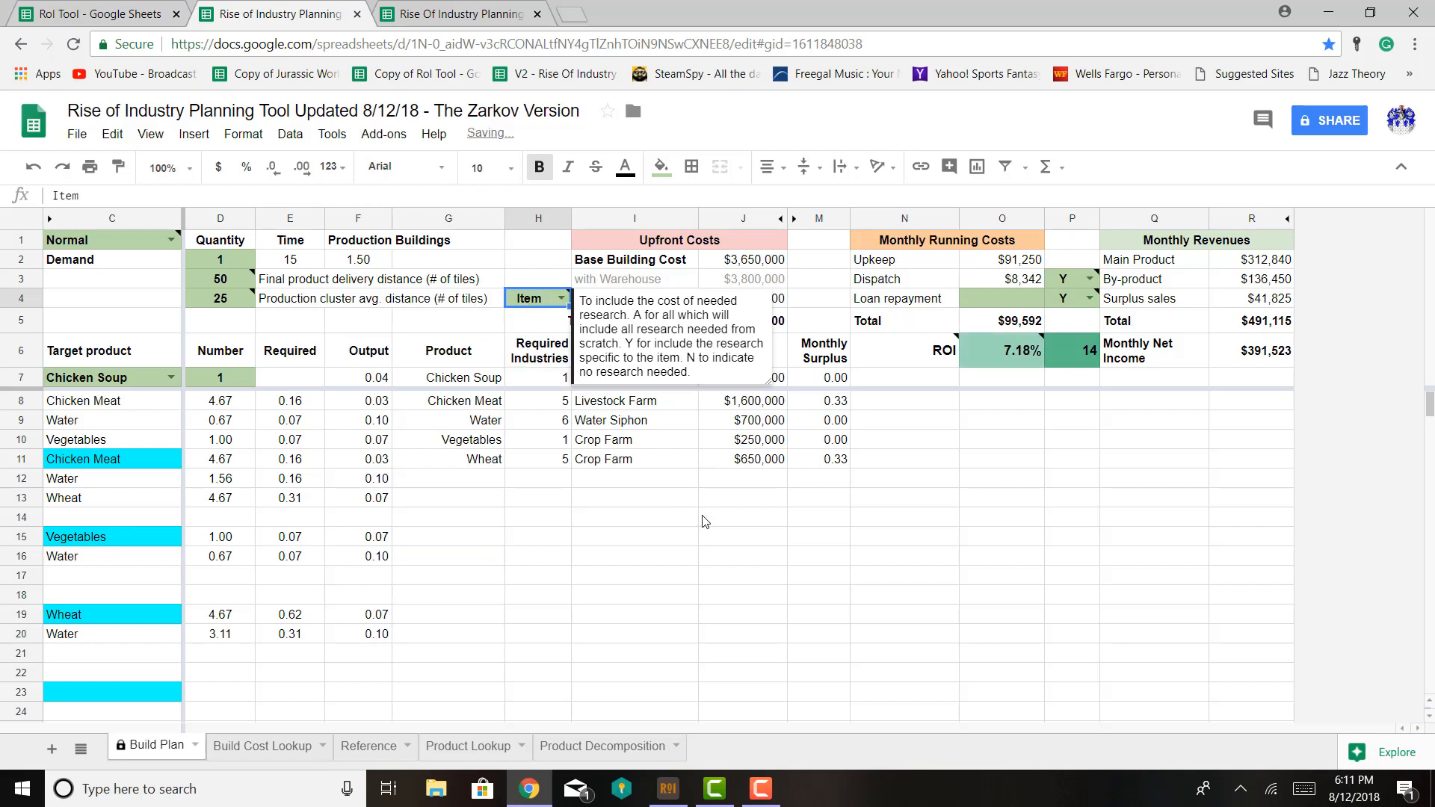
pyautogui.click(684, 553)
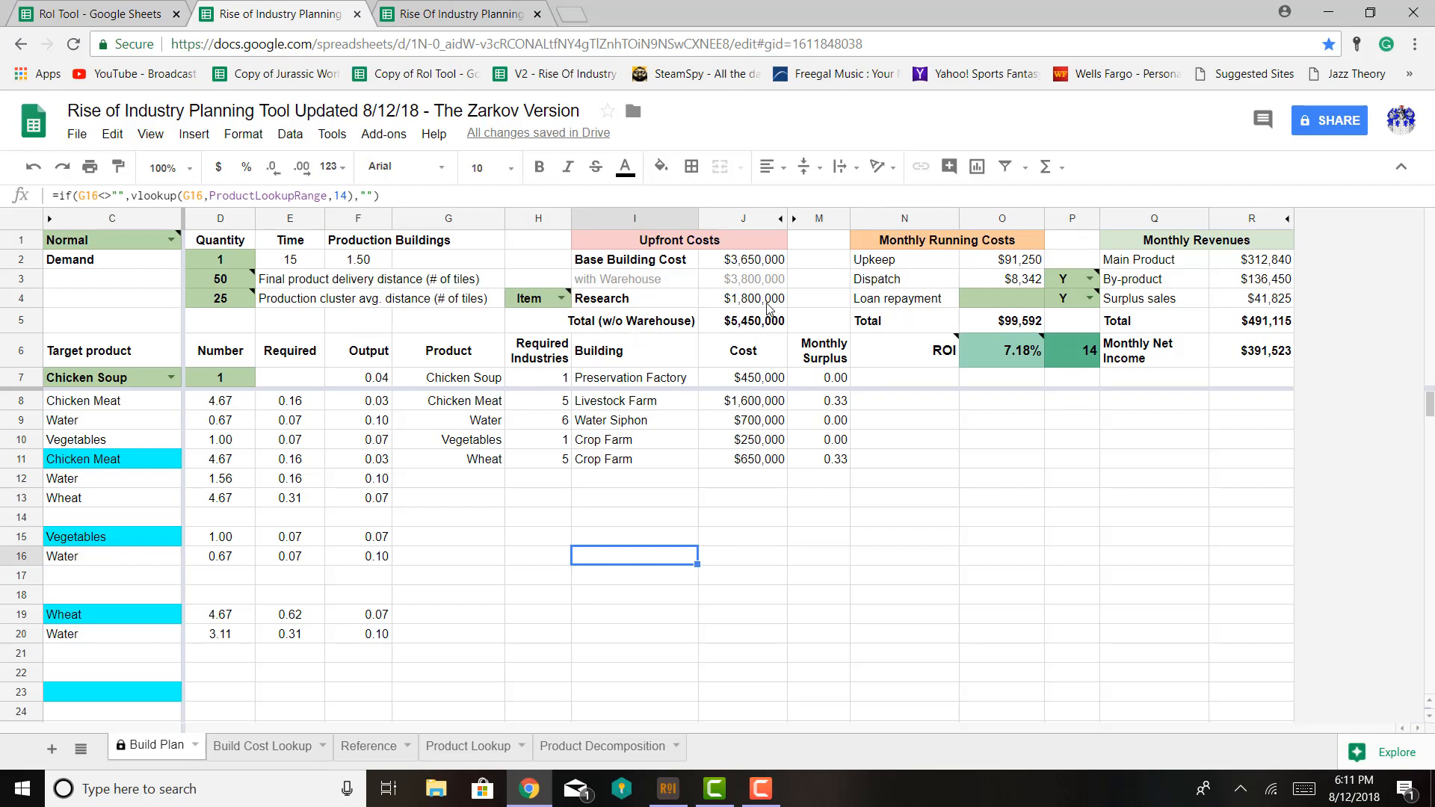
# Set the research cost option to None to exclude research from the upfront costs
pyautogui.click(561, 298)
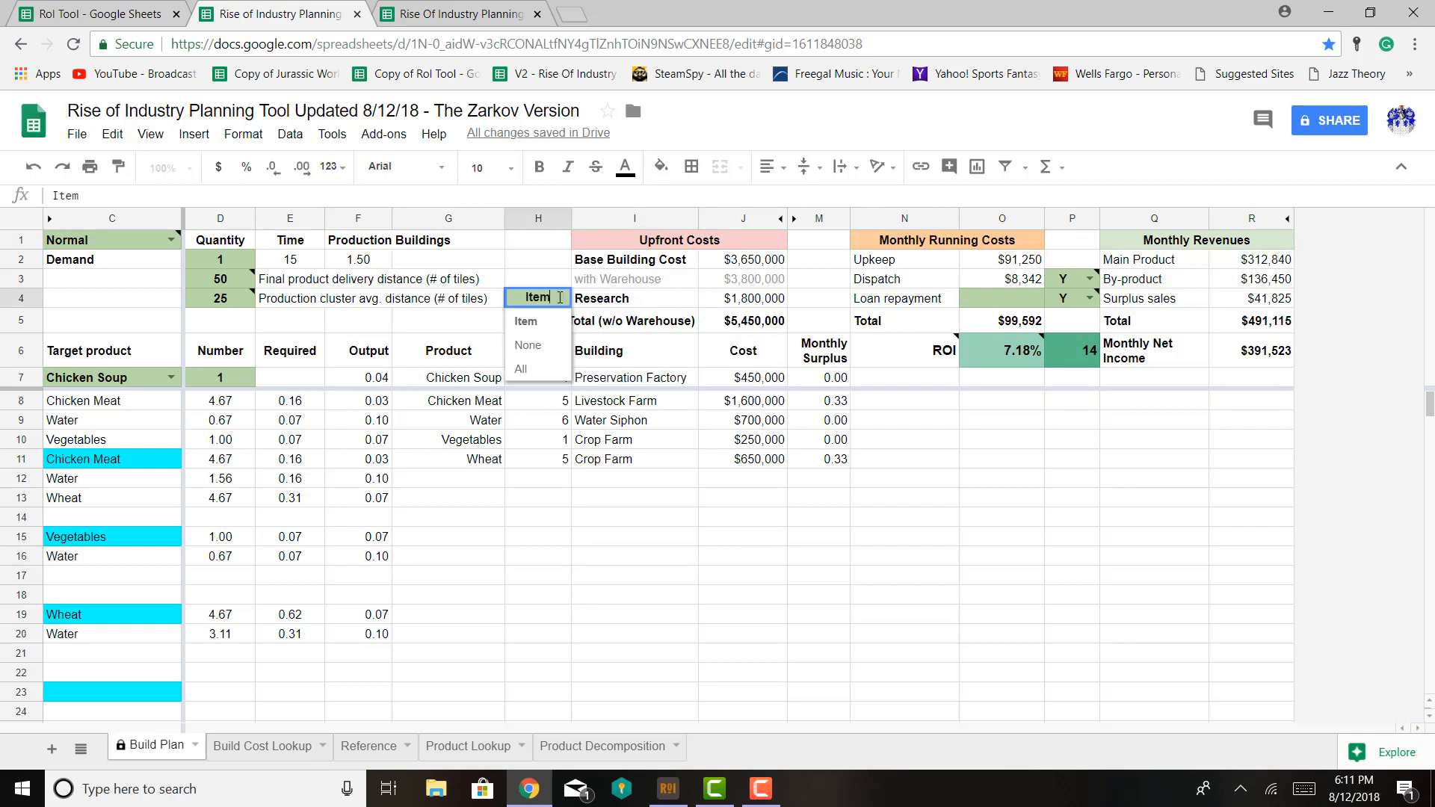
pyautogui.click(531, 346)
pyautogui.click(896, 566)
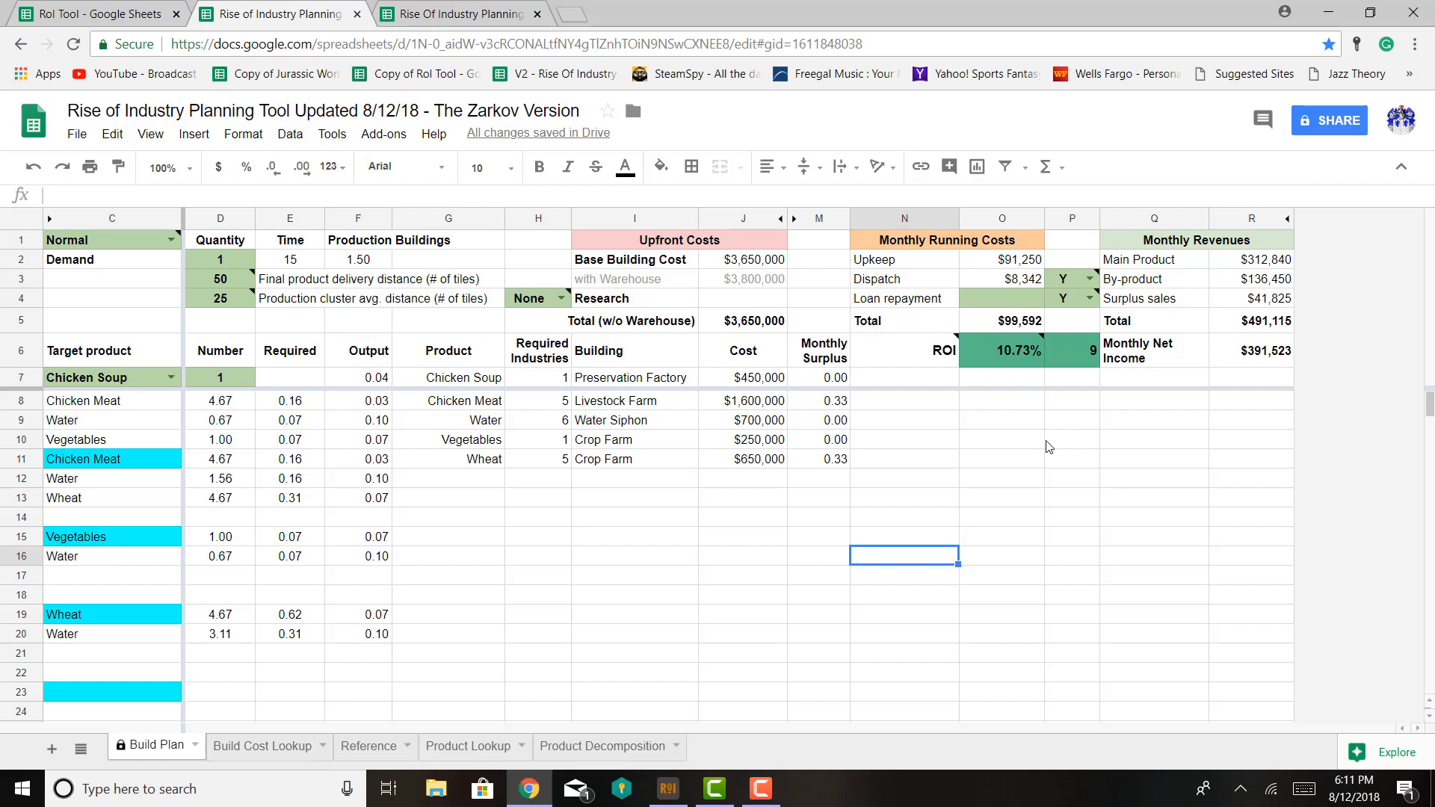
pyautogui.moveTo(1090, 282)
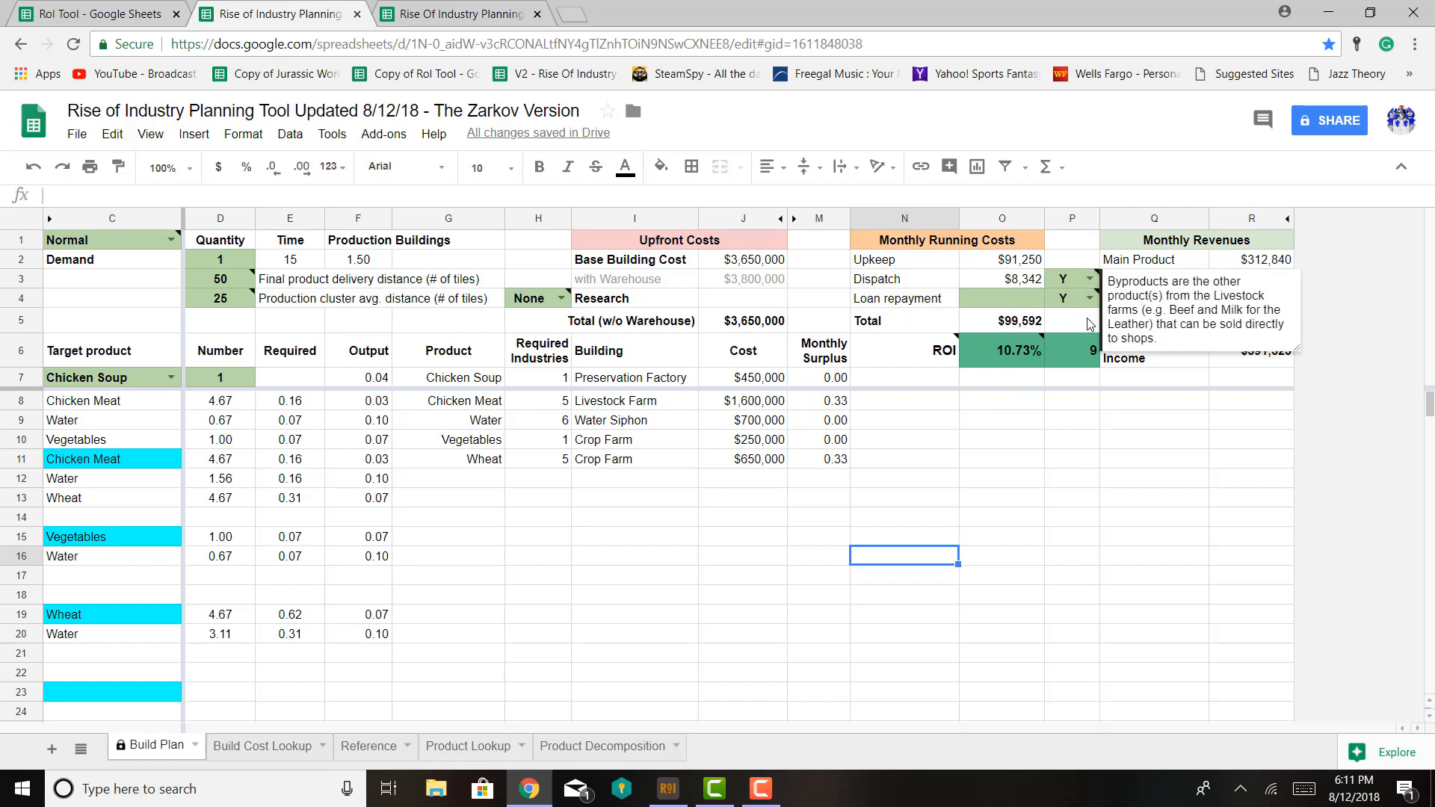
pyautogui.click(1072, 460)
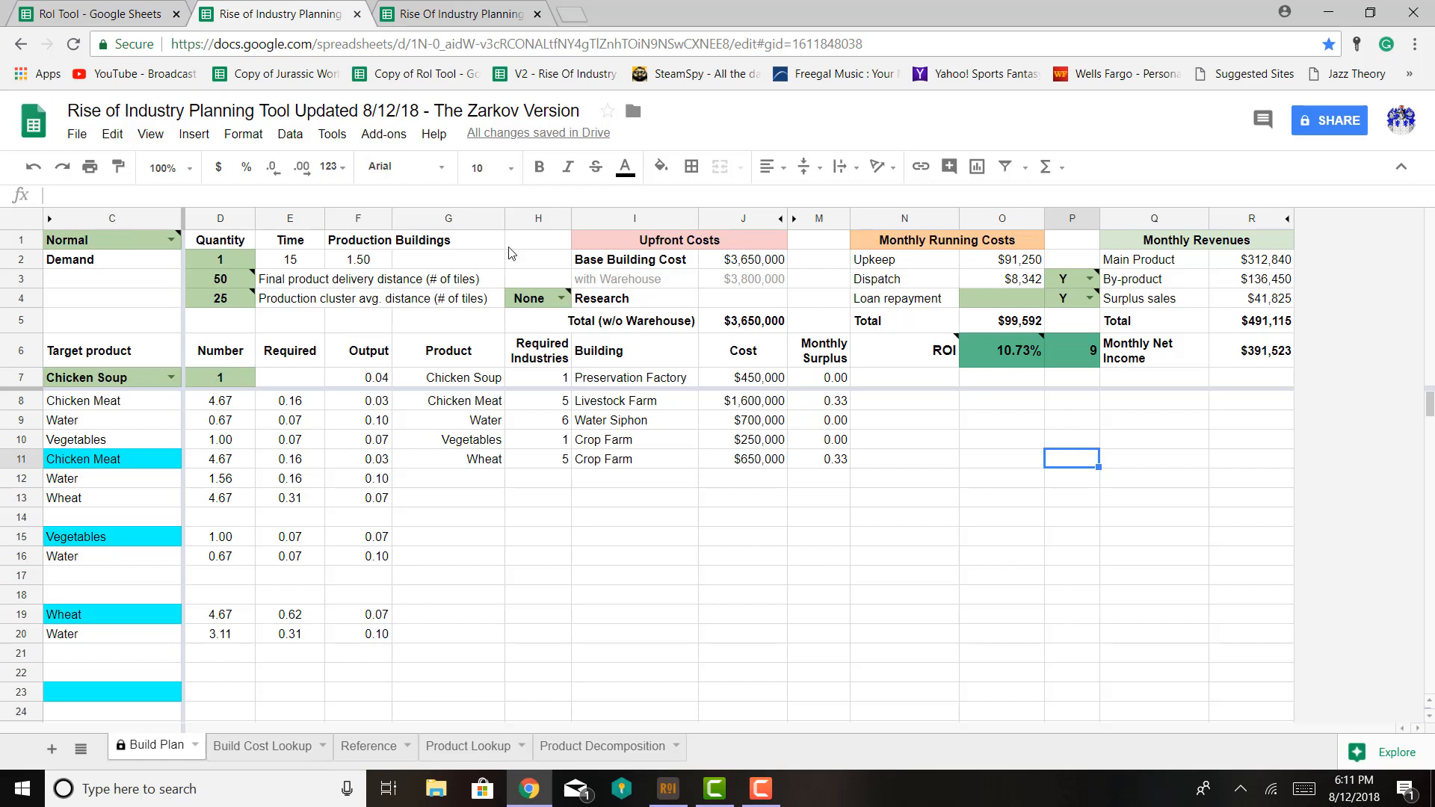
pyautogui.click(628, 577)
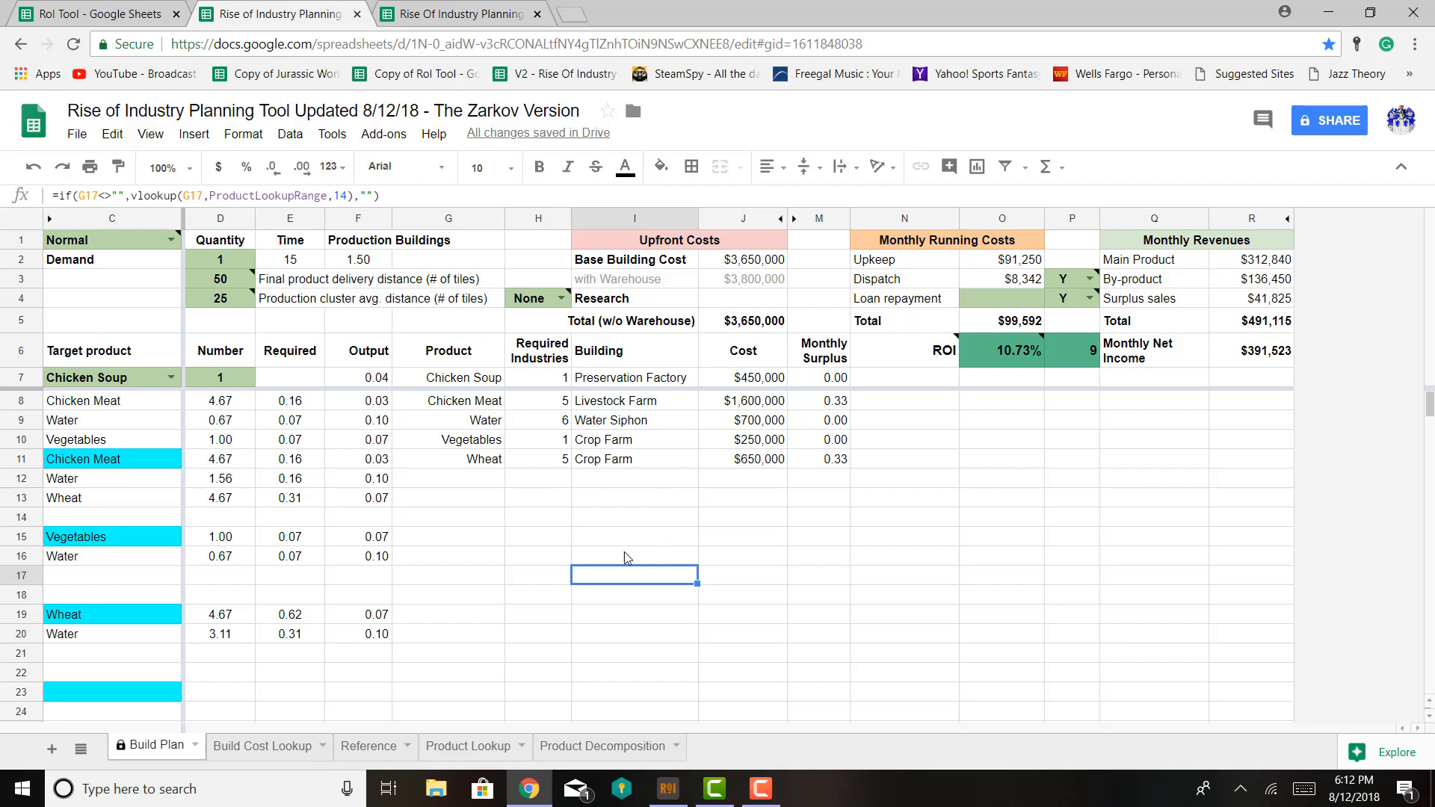
# Switch to the Rise of Industry game and look over the production clusters around Iberia and Headquarters
pyautogui.hotkey('alt', 'Tab')
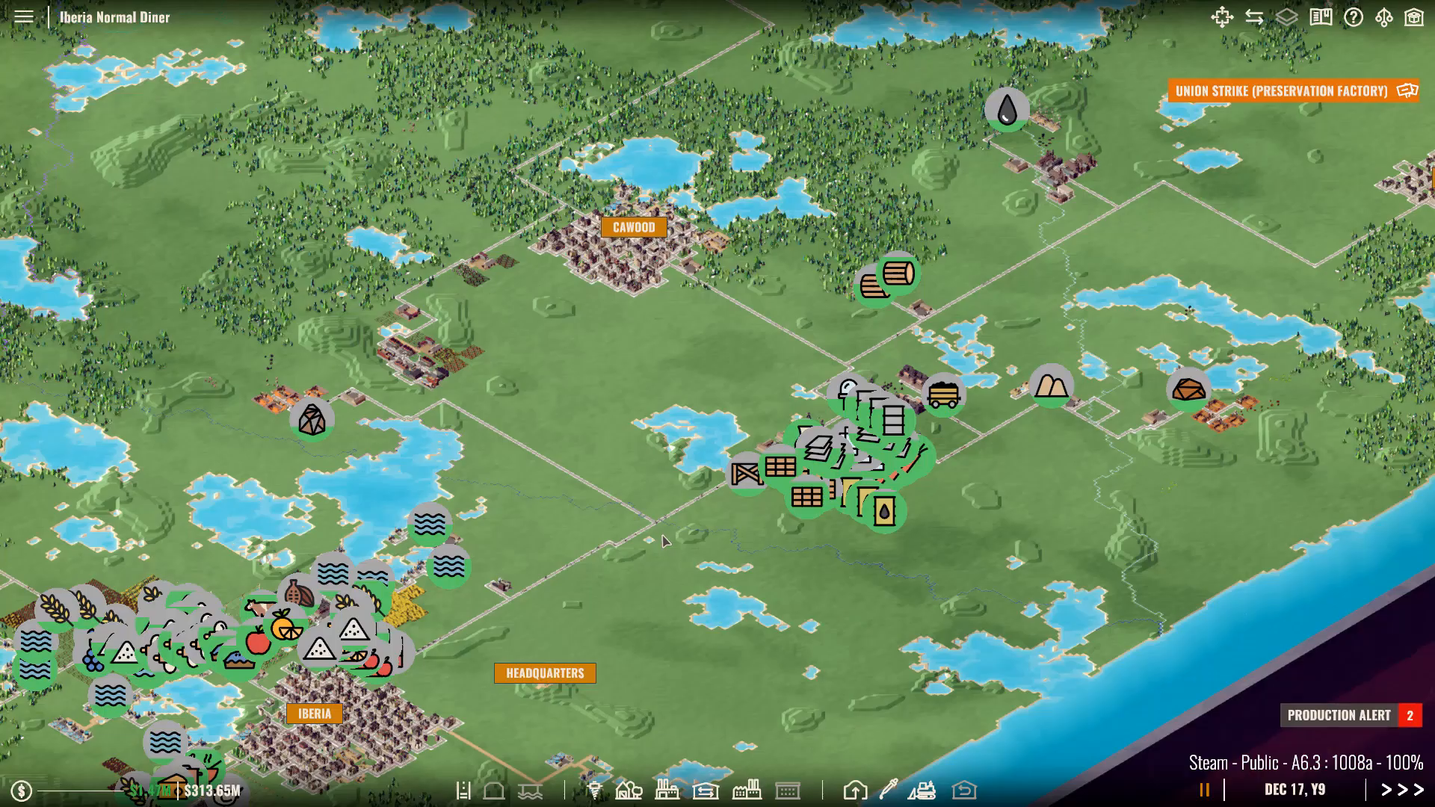
pyautogui.press('s')
pyautogui.press('a')
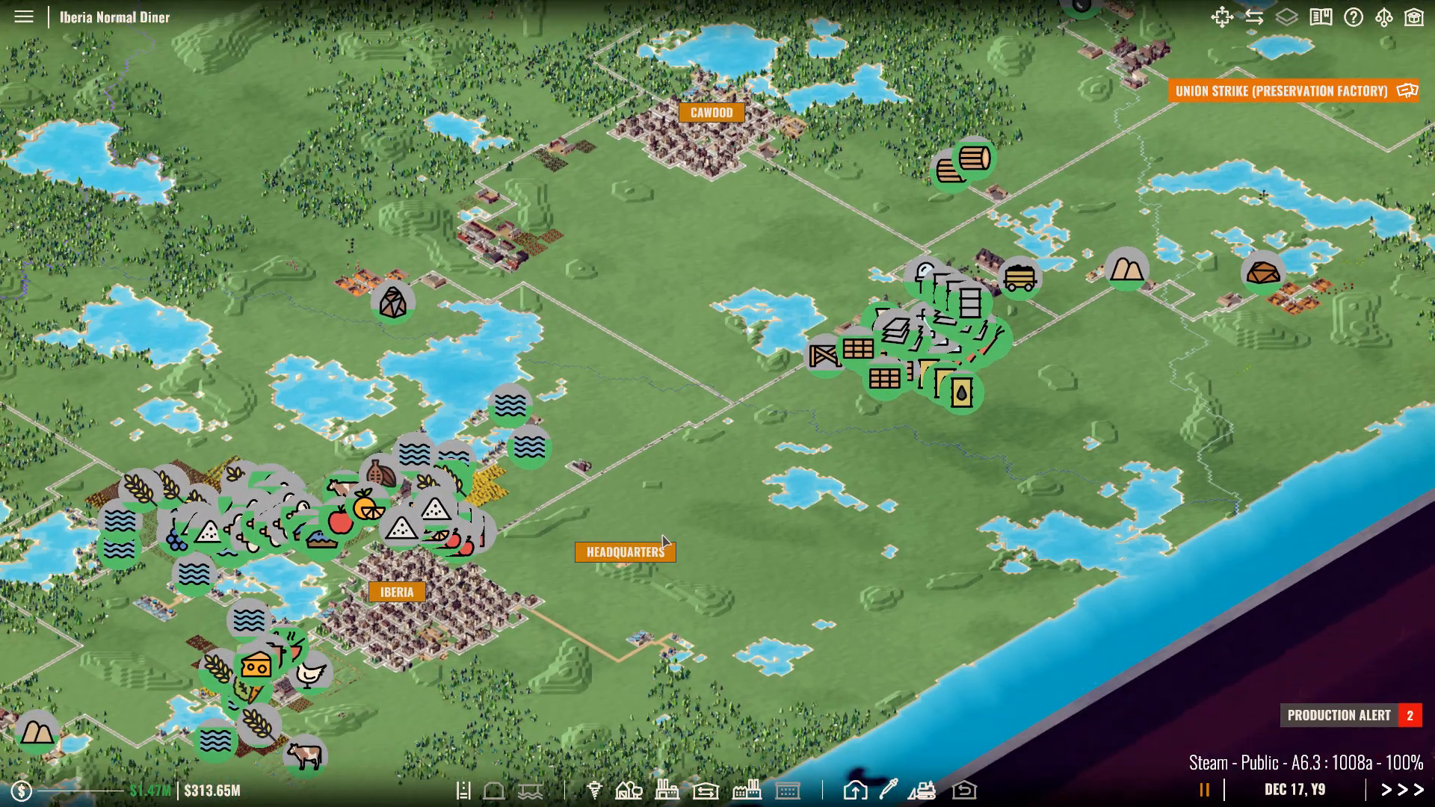
pyautogui.press('a')
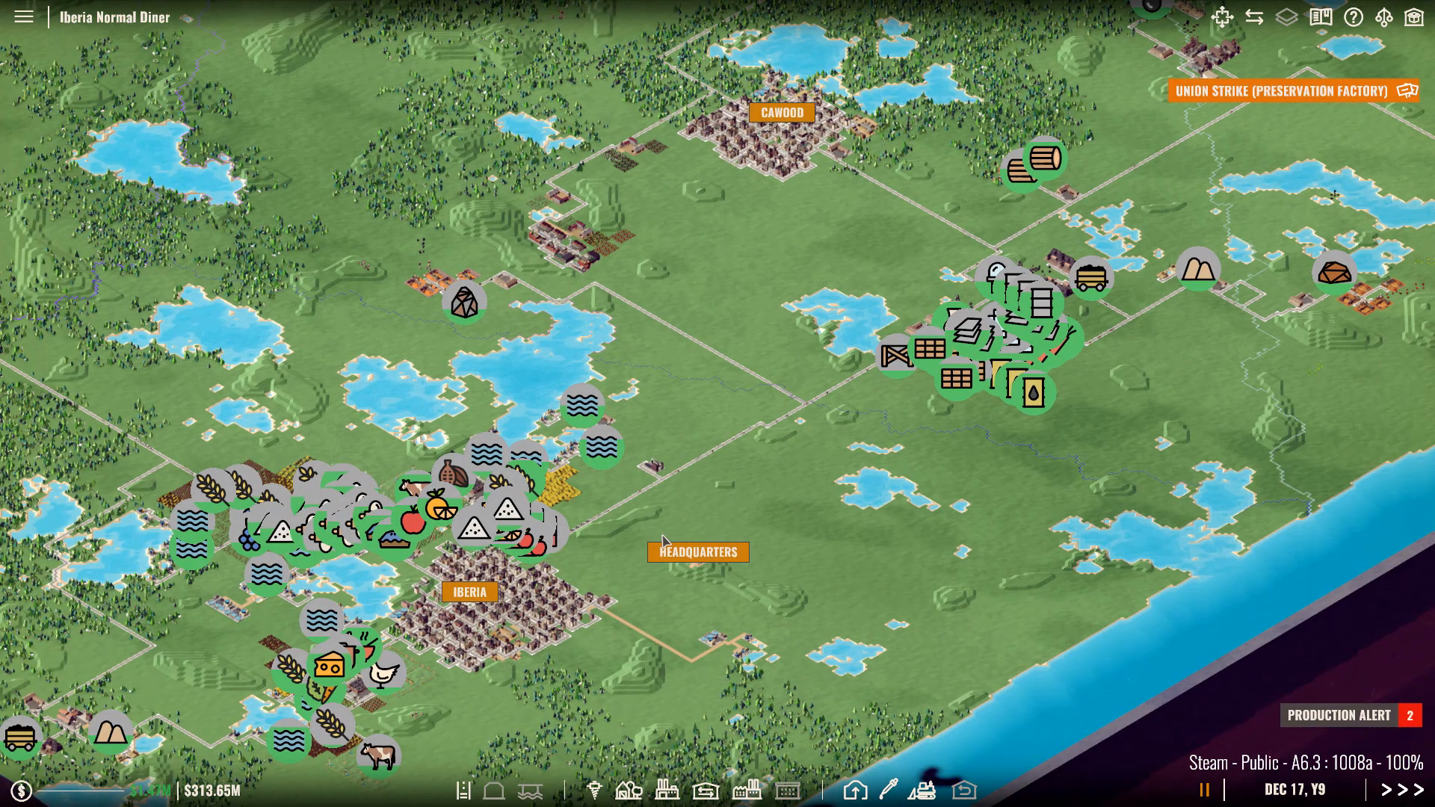
pyautogui.press('s')
pyautogui.press('a')
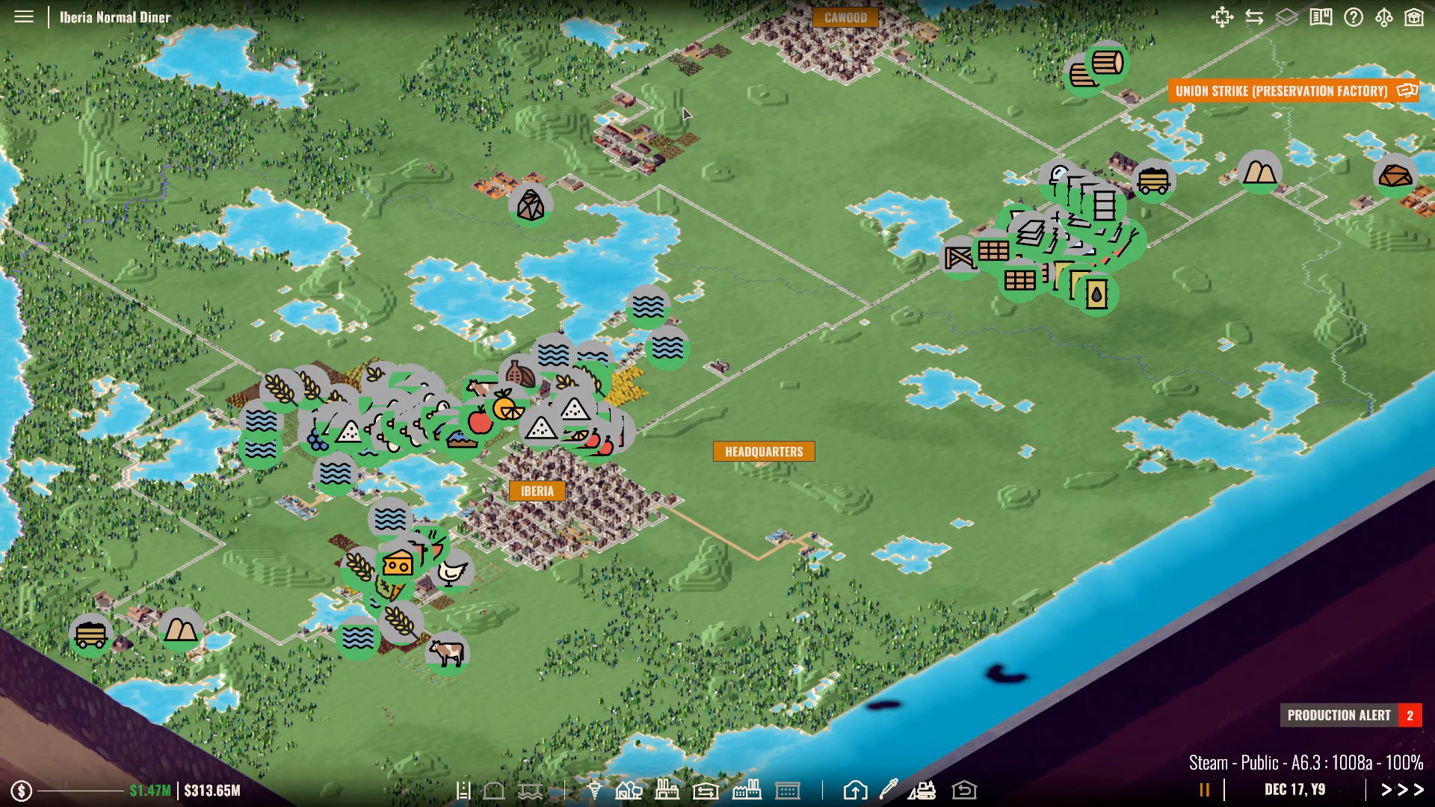
pyautogui.press('w')
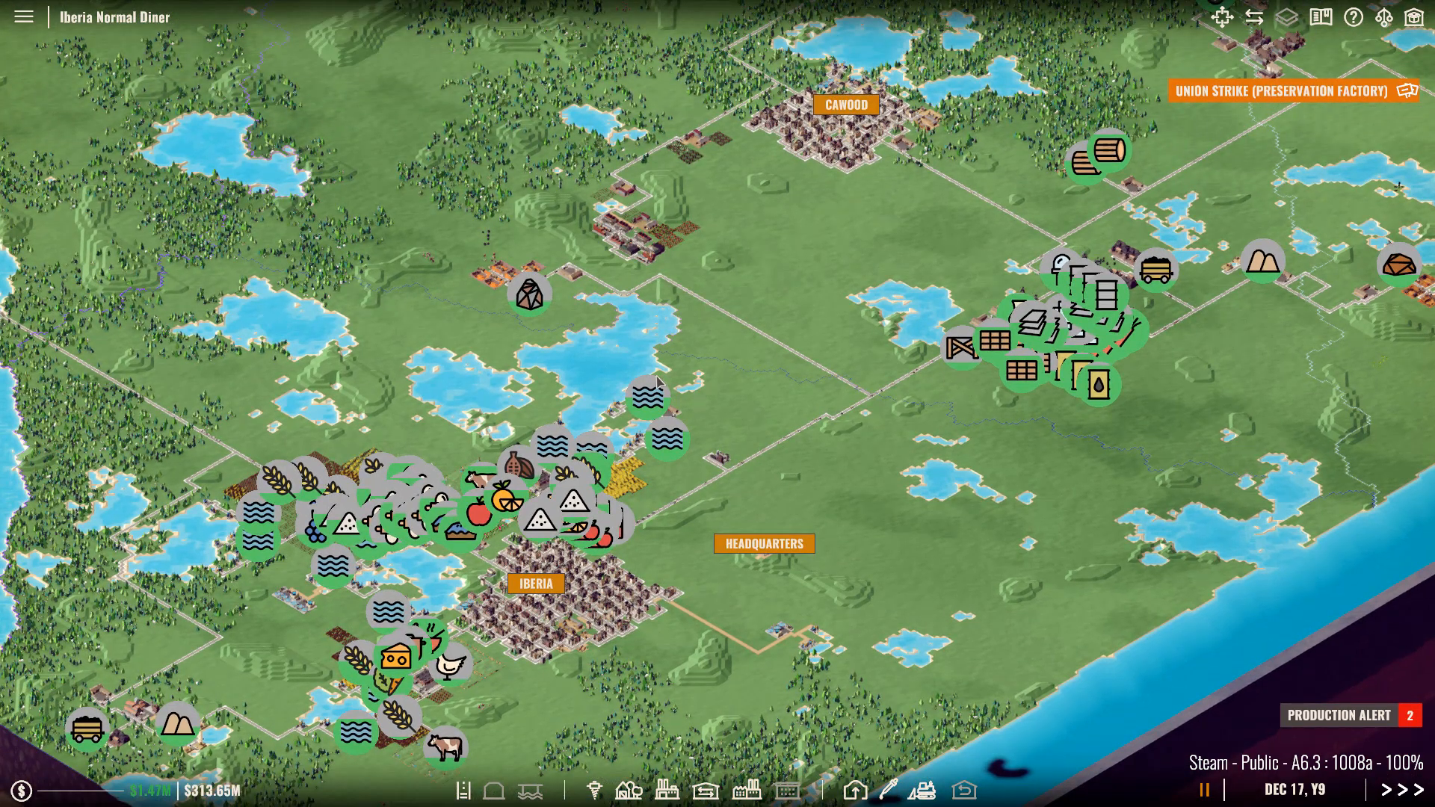
pyautogui.press('s')
pyautogui.press('a')
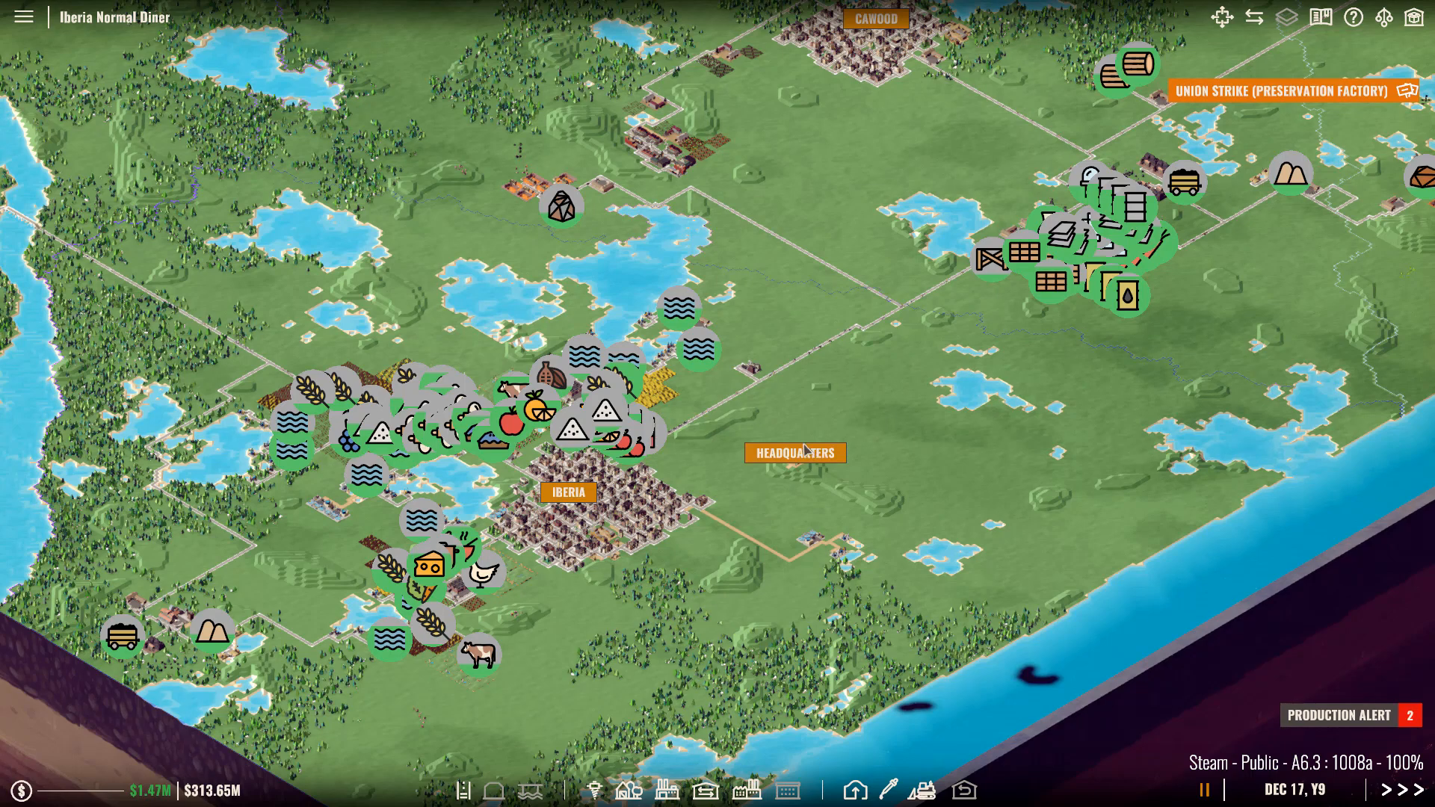
# Examine the production cluster near Oberon and inspect the farms and factories beside Iberia up close
pyautogui.press('a')
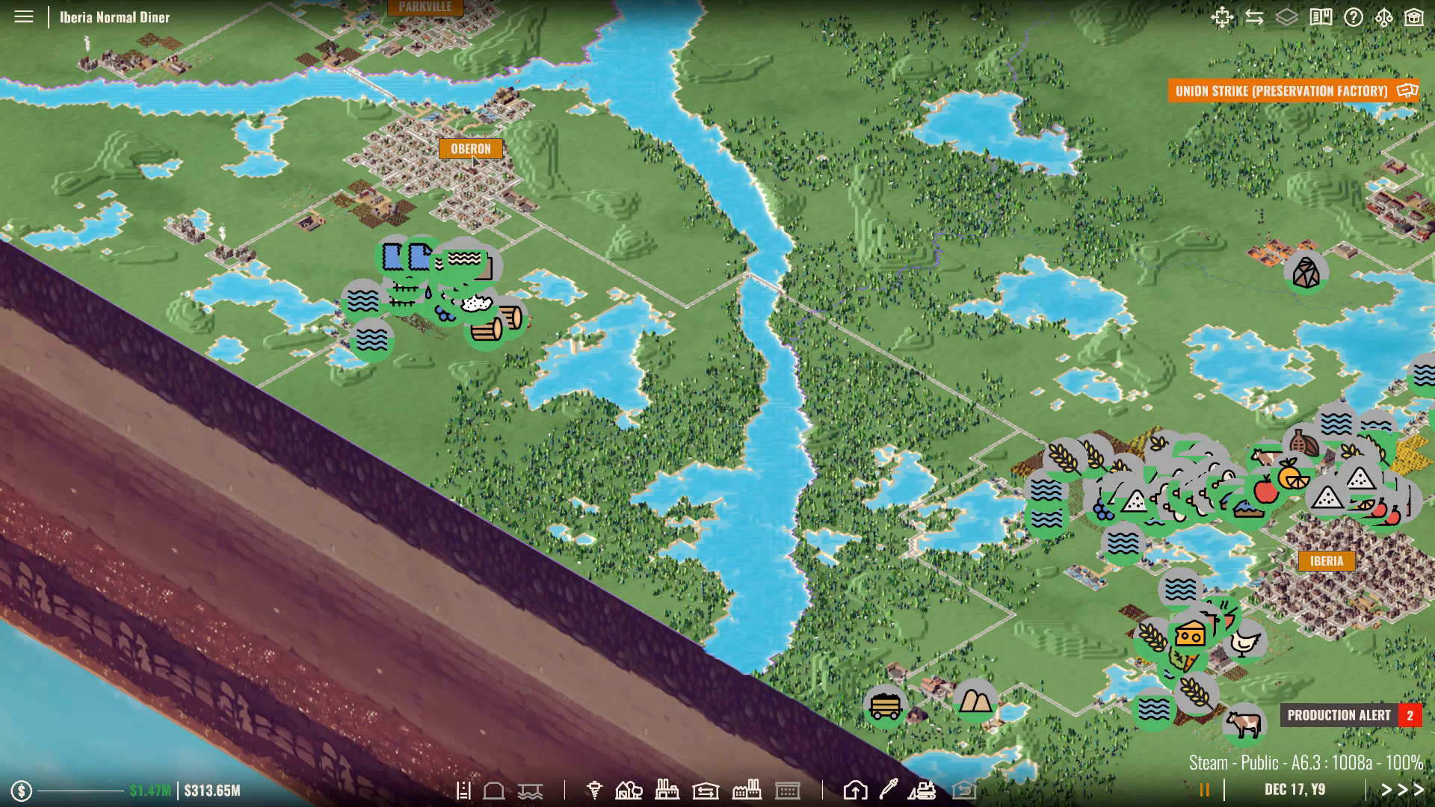
pyautogui.press('d')
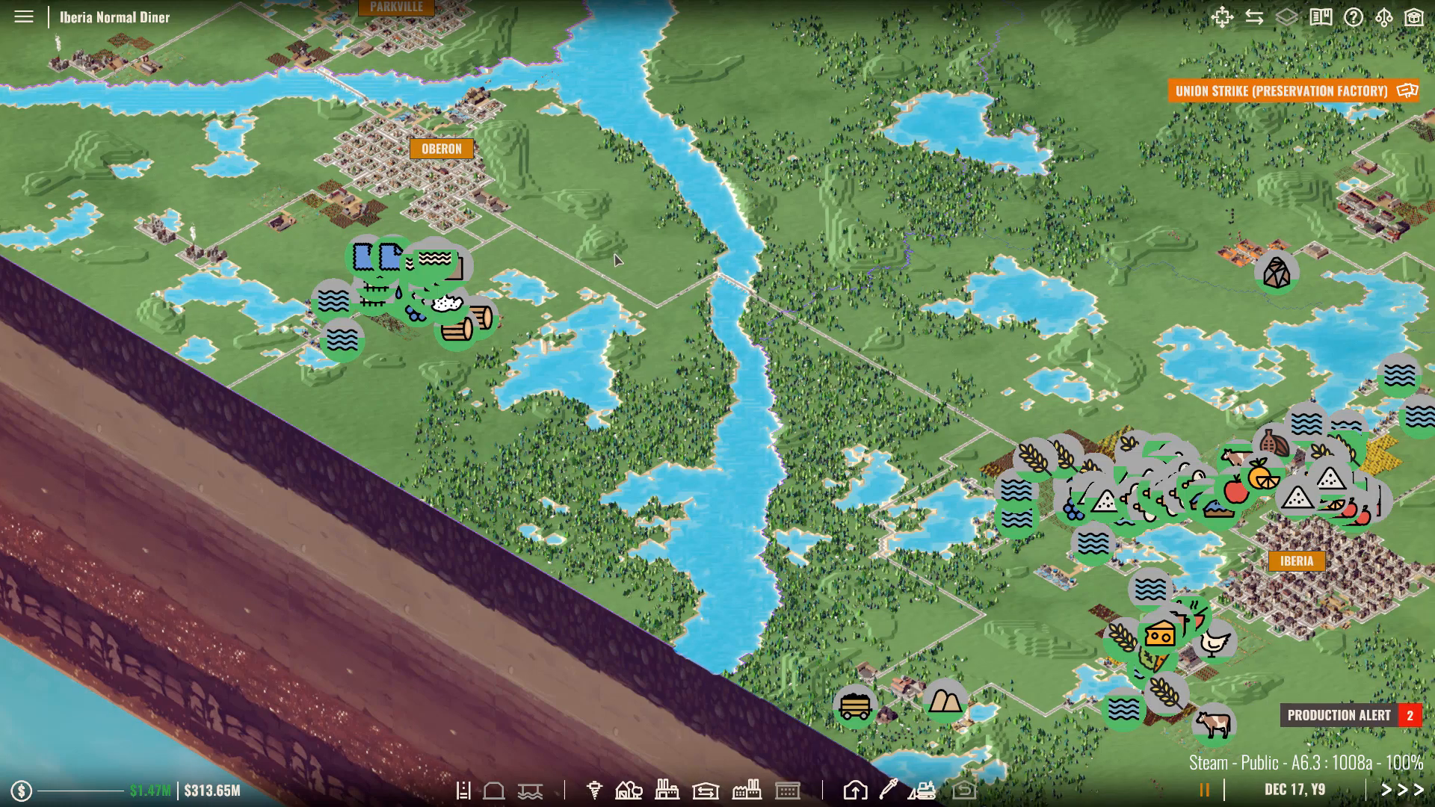
pyautogui.press('d')
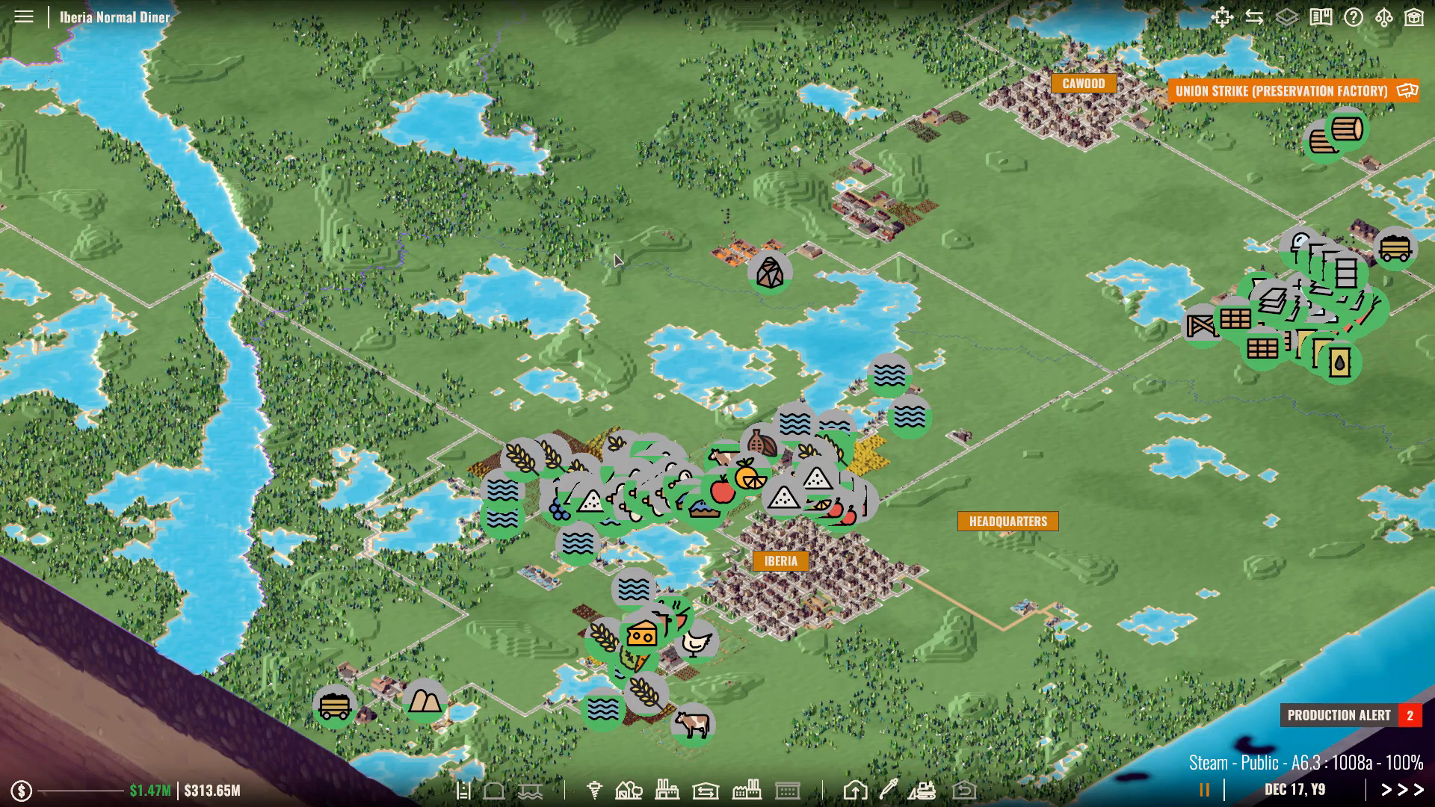
pyautogui.press('d')
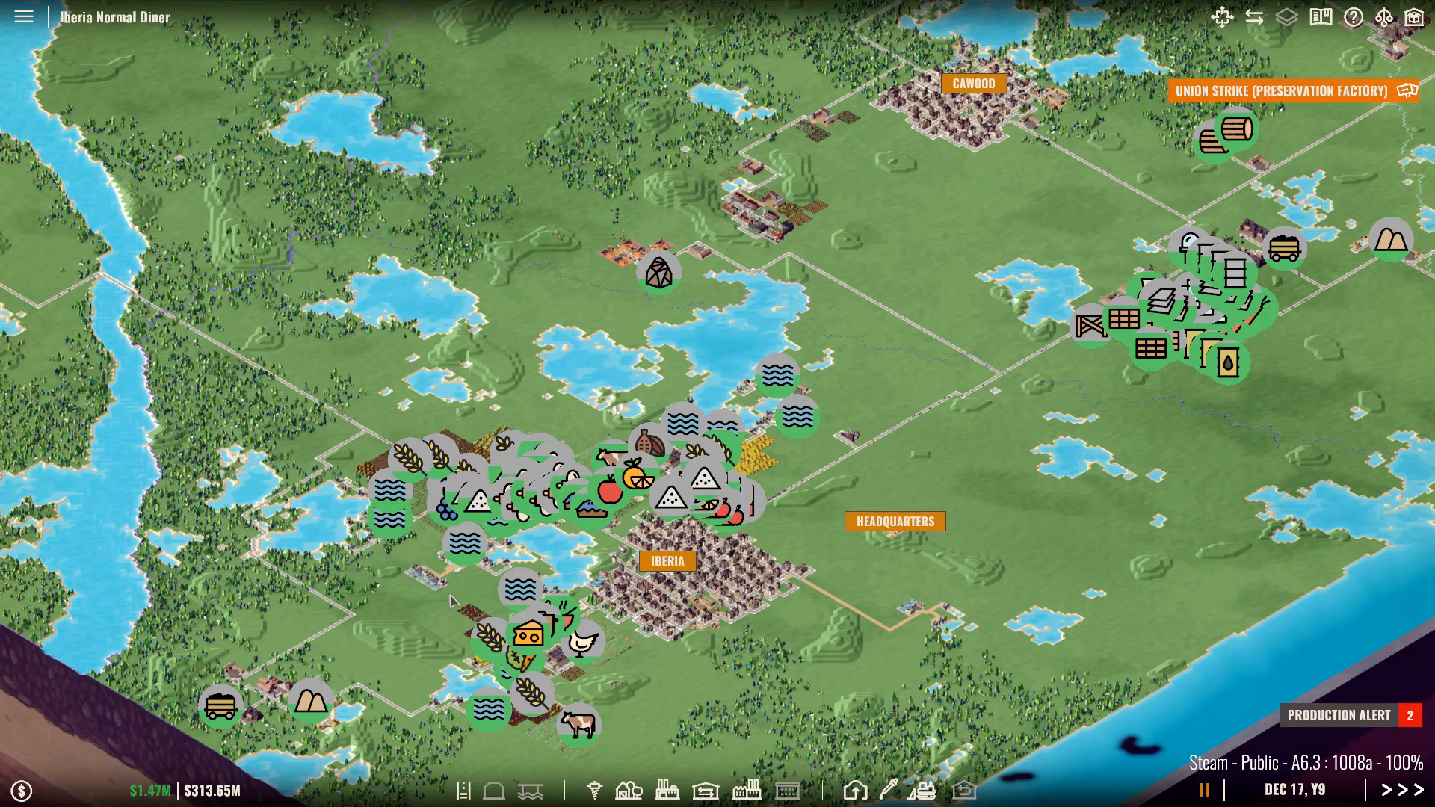
pyautogui.scroll(3, 454, 601)
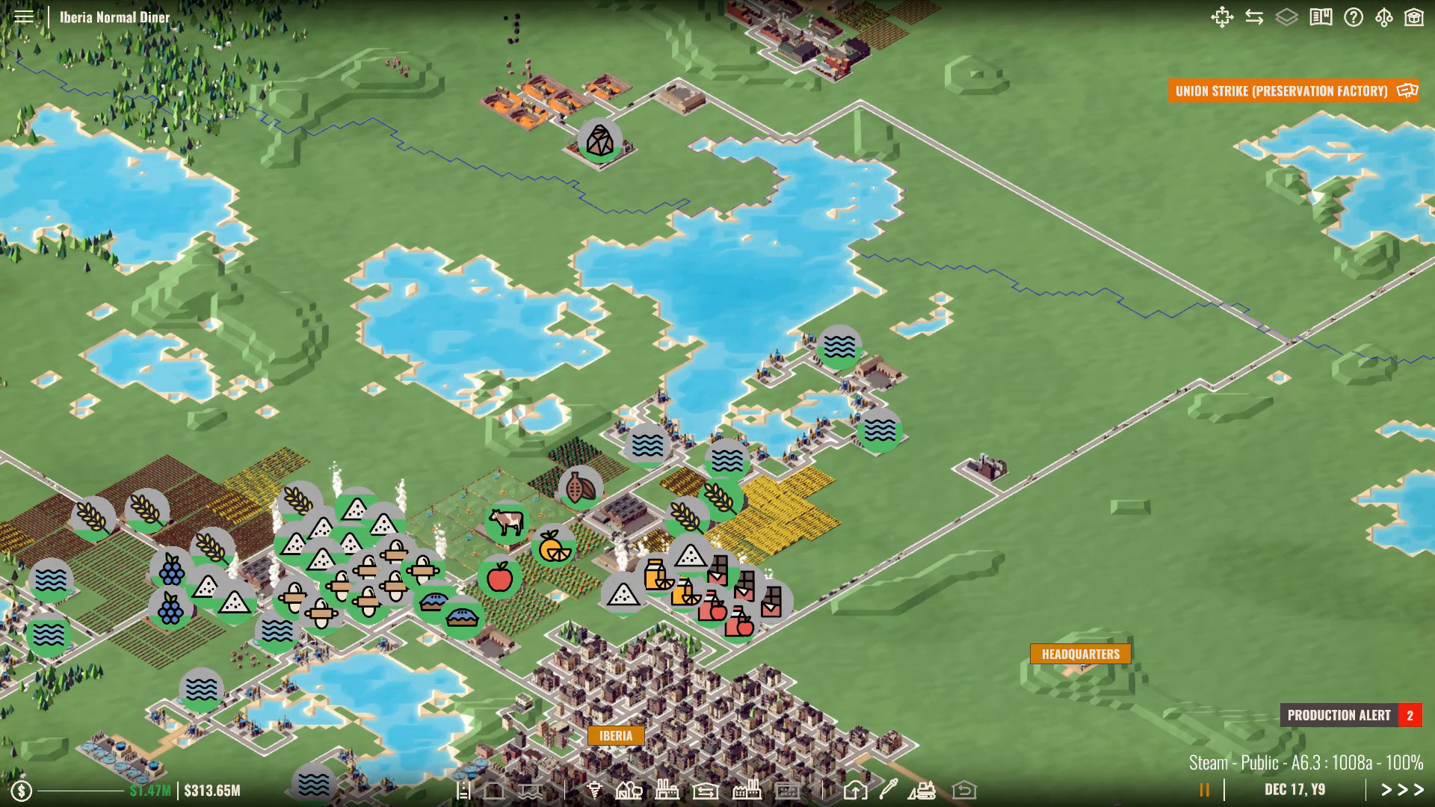
pyautogui.scroll(-3, 544, 468)
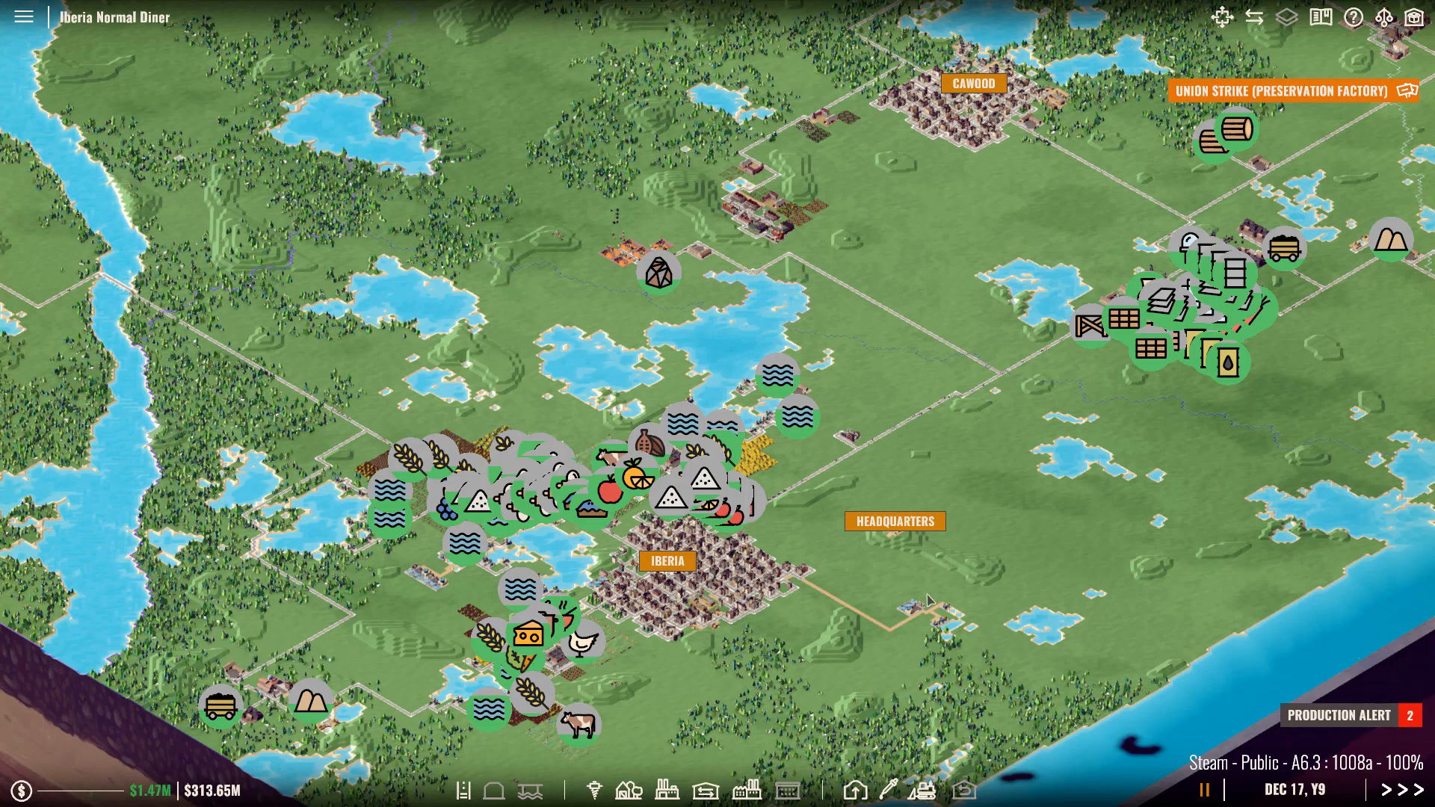
# Survey the map eastward past the factory cluster near Cawood and return to the Iberia area
pyautogui.press('d')
pyautogui.press('d')
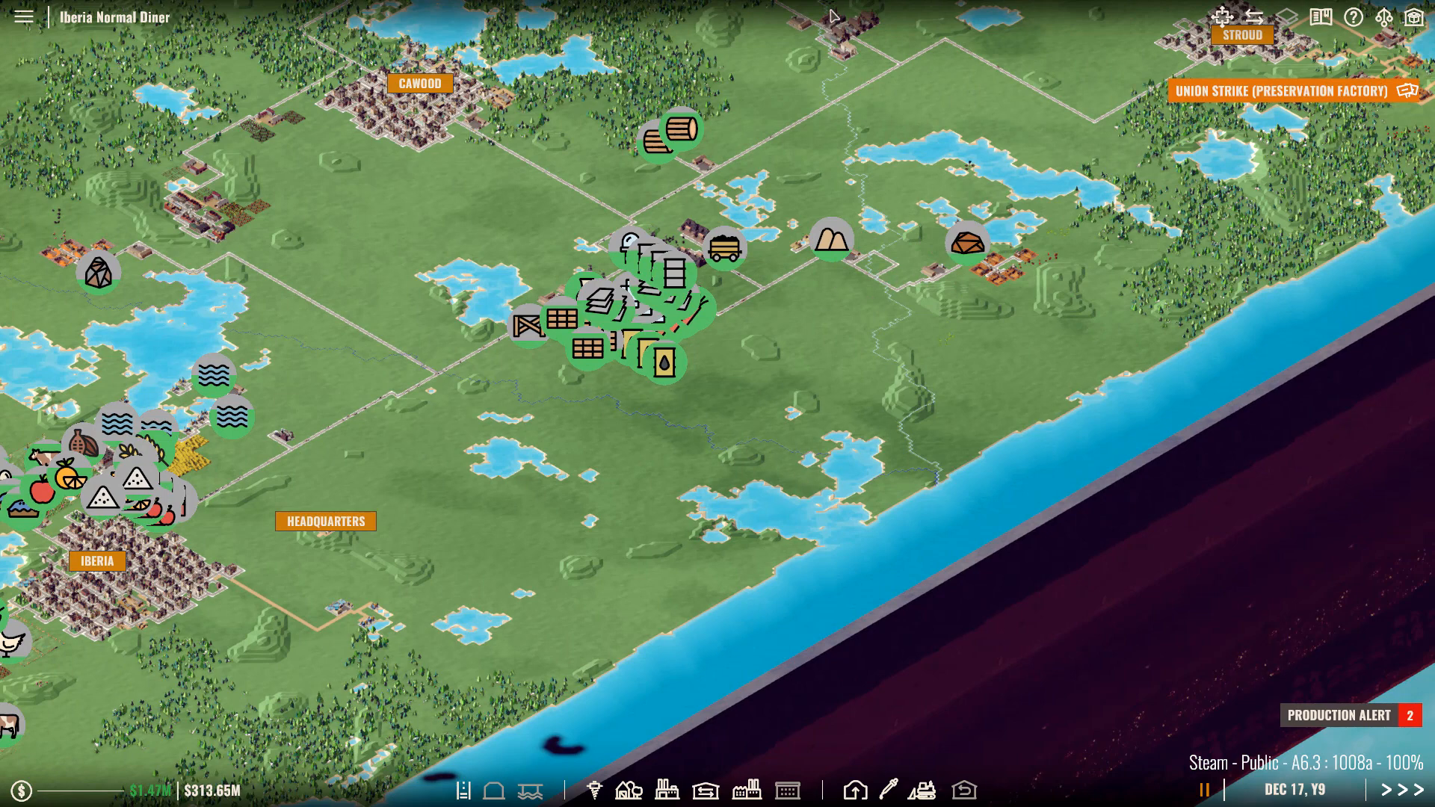
pyautogui.press('w')
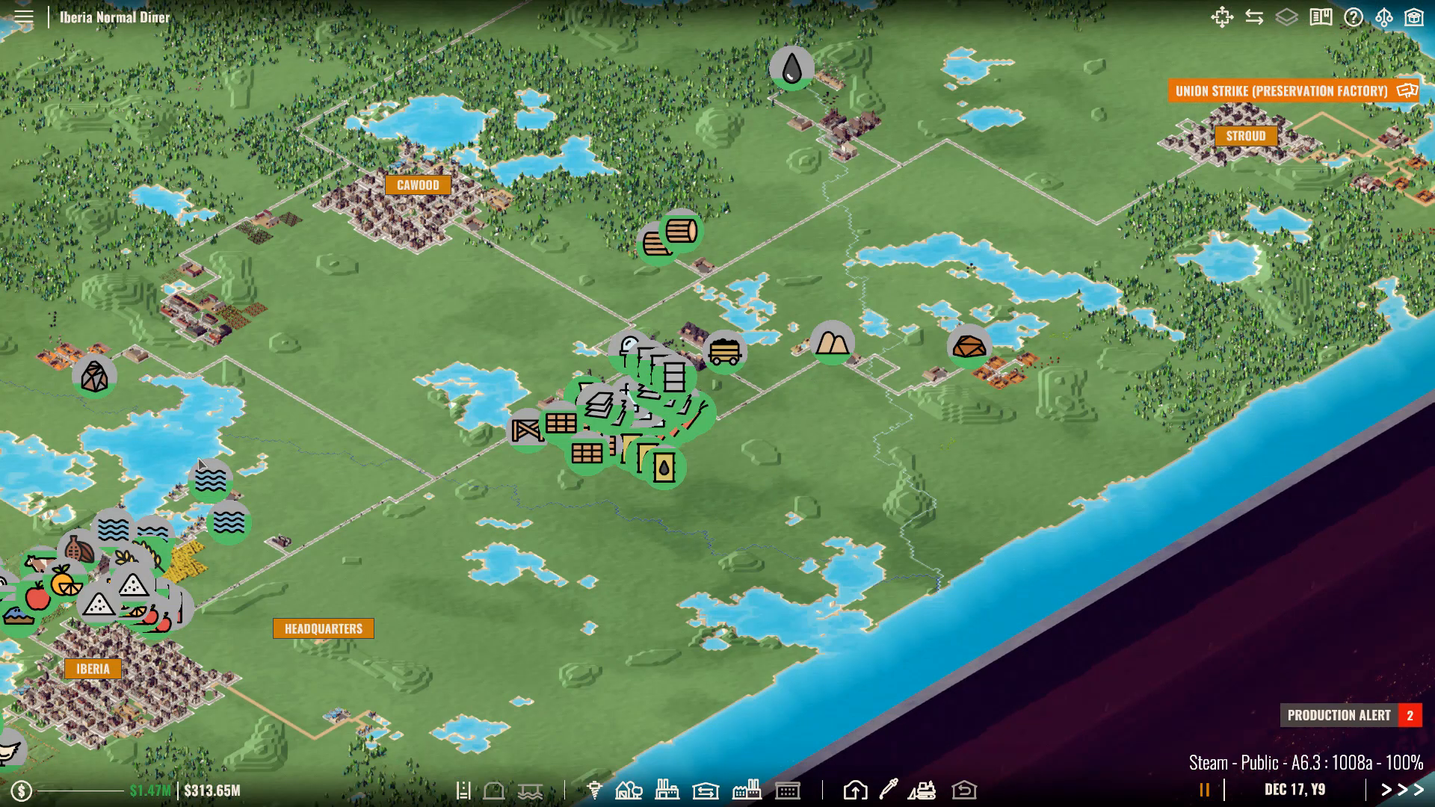
pyautogui.press('a')
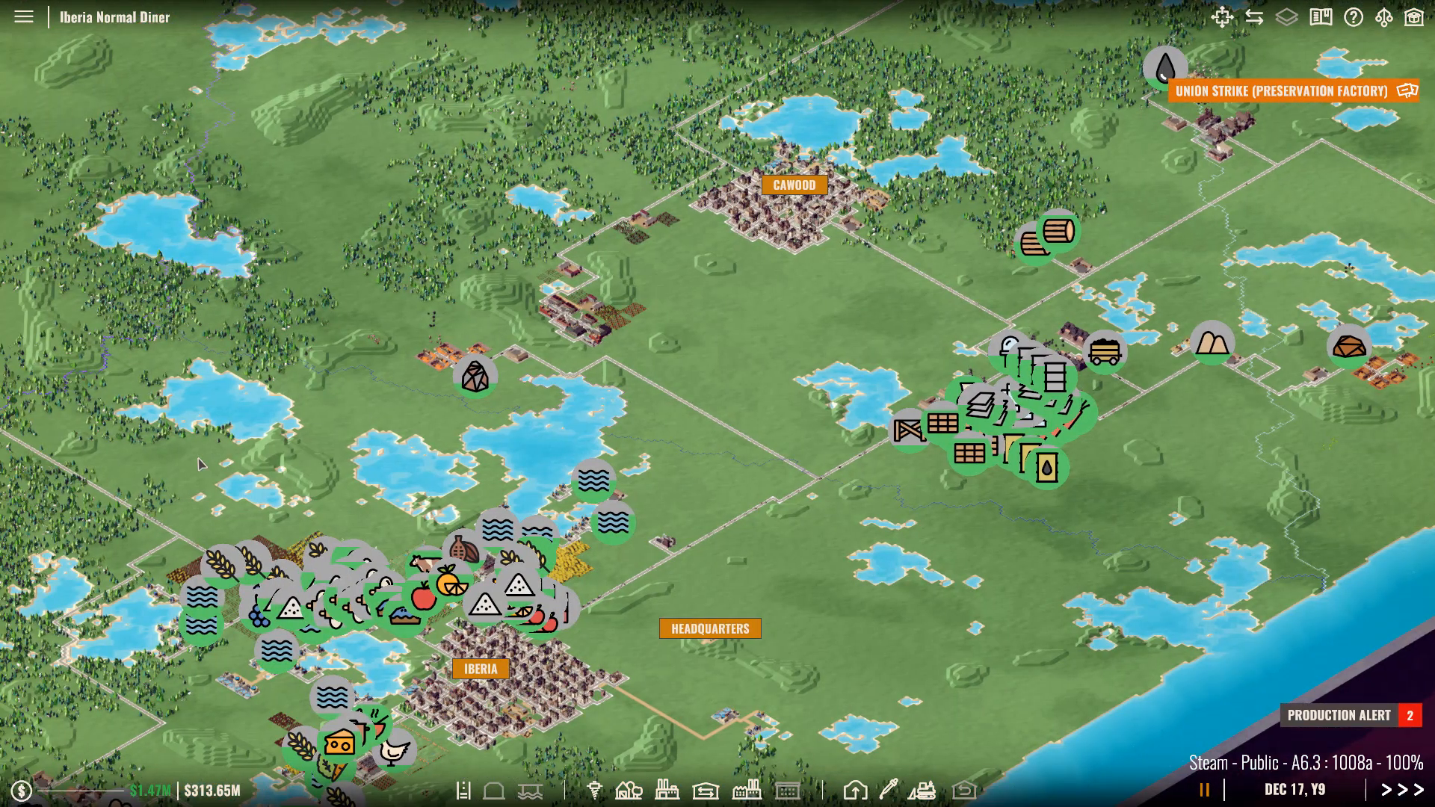
pyautogui.press('s')
pyautogui.press('a')
pyautogui.press('a')
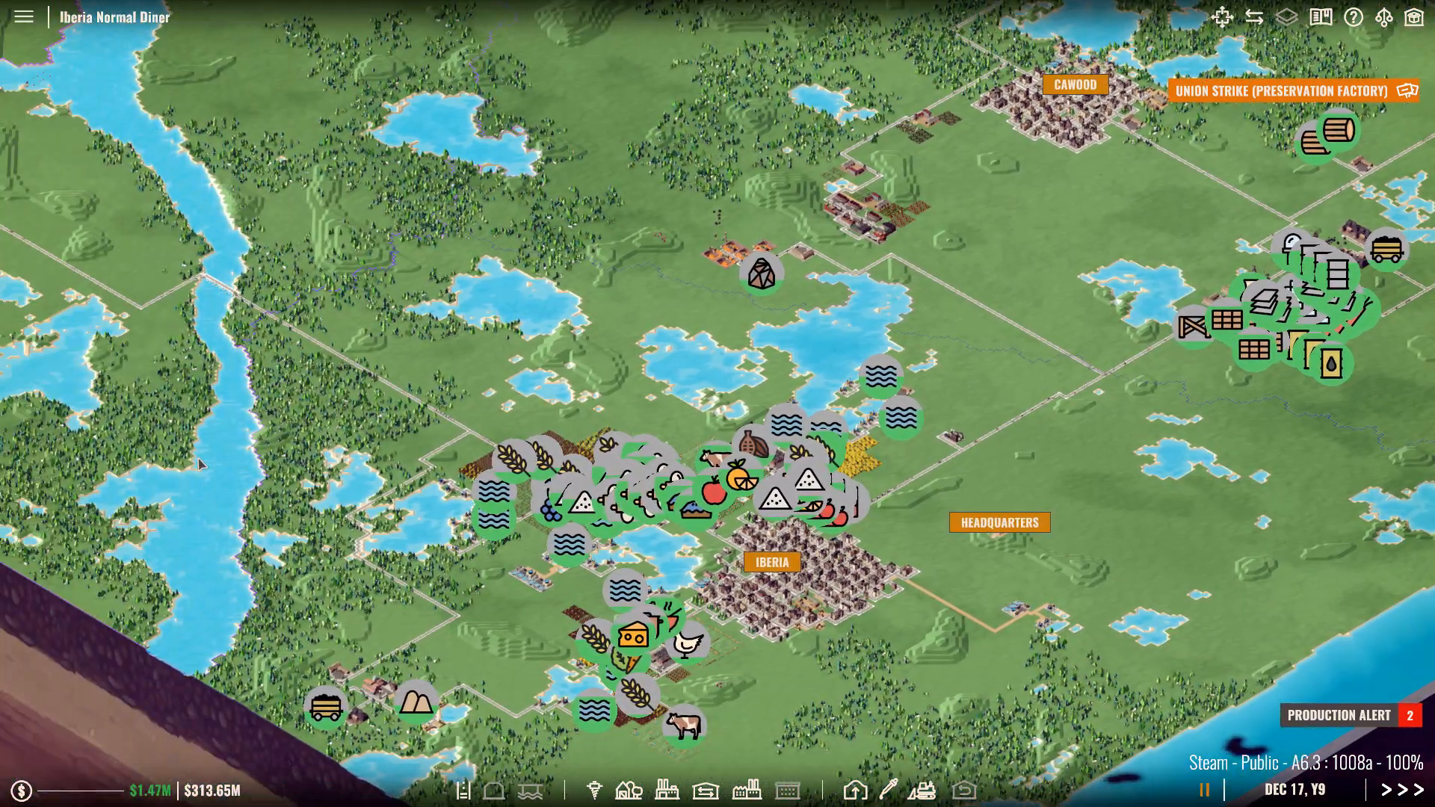
pyautogui.press('d')
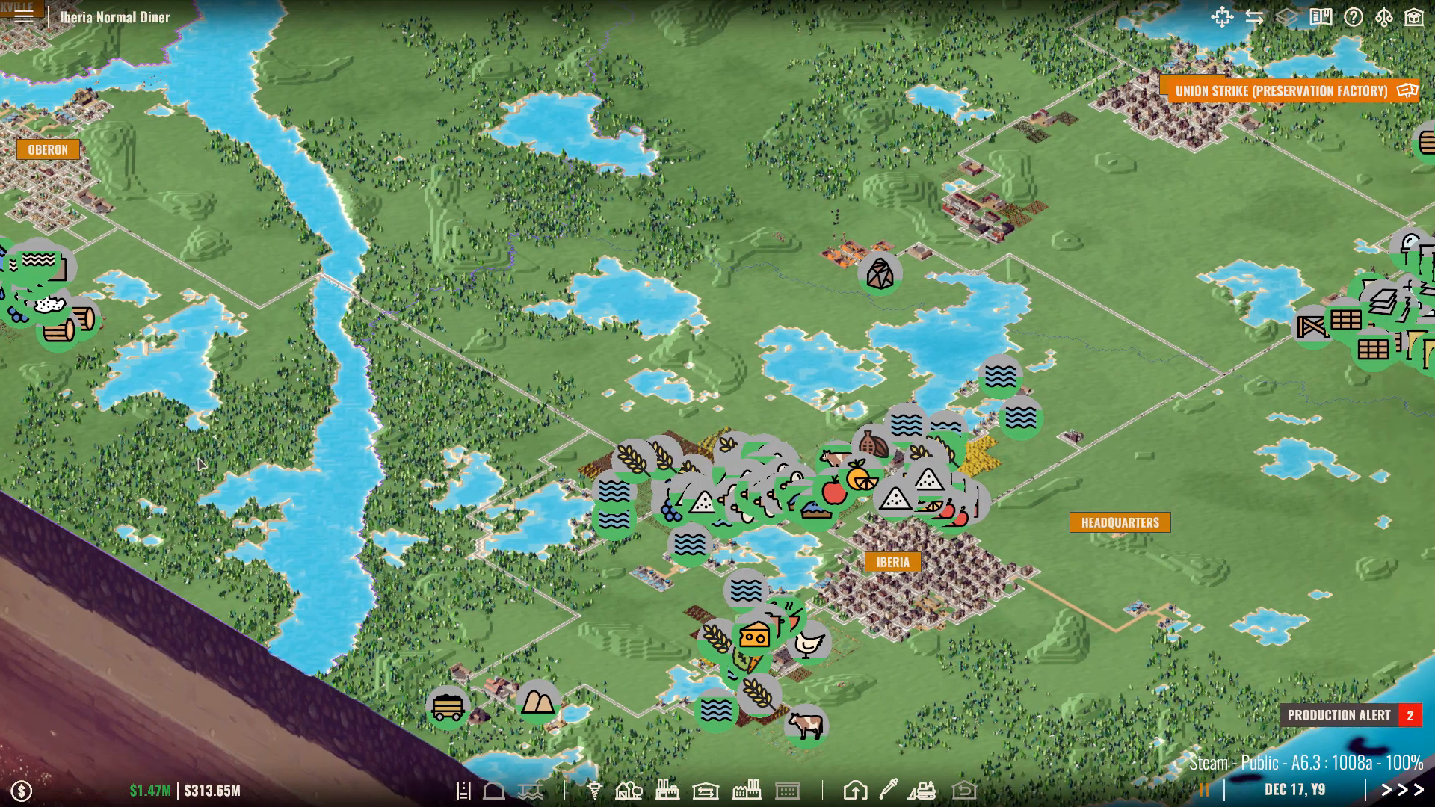
# Review the Cawood and Iberia production areas again and switch back to the planning spreadsheet
pyautogui.press('w')
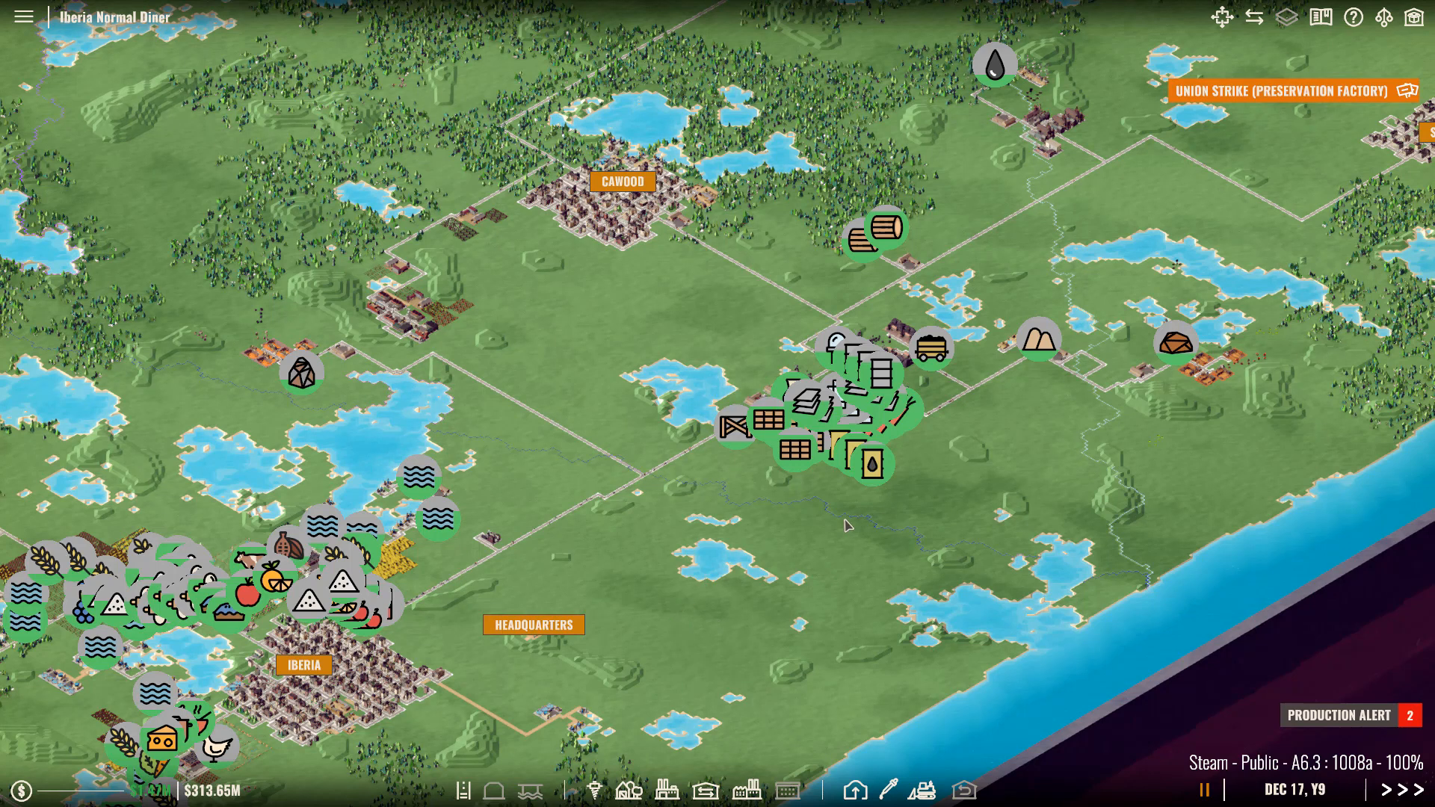
pyautogui.press('a')
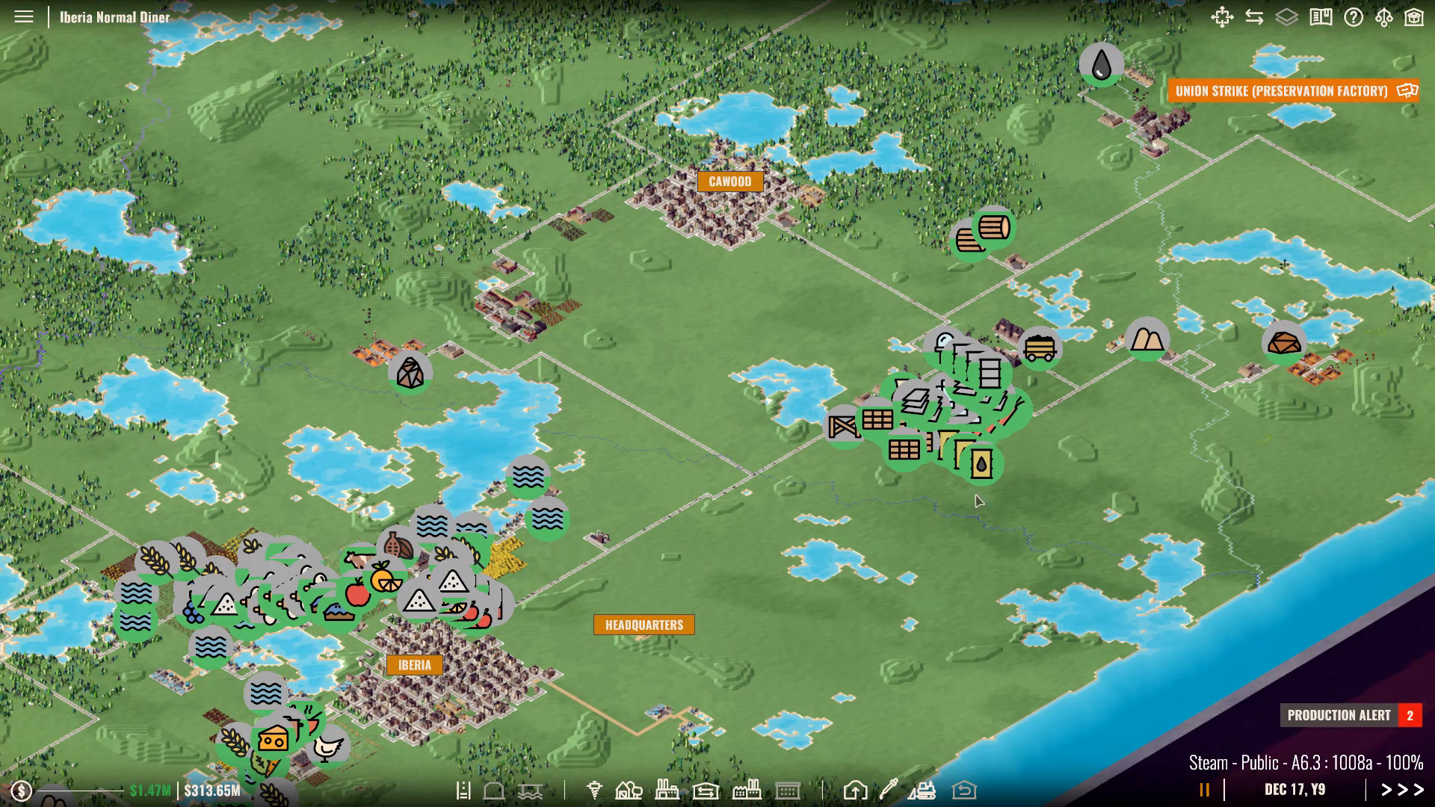
pyautogui.press('a')
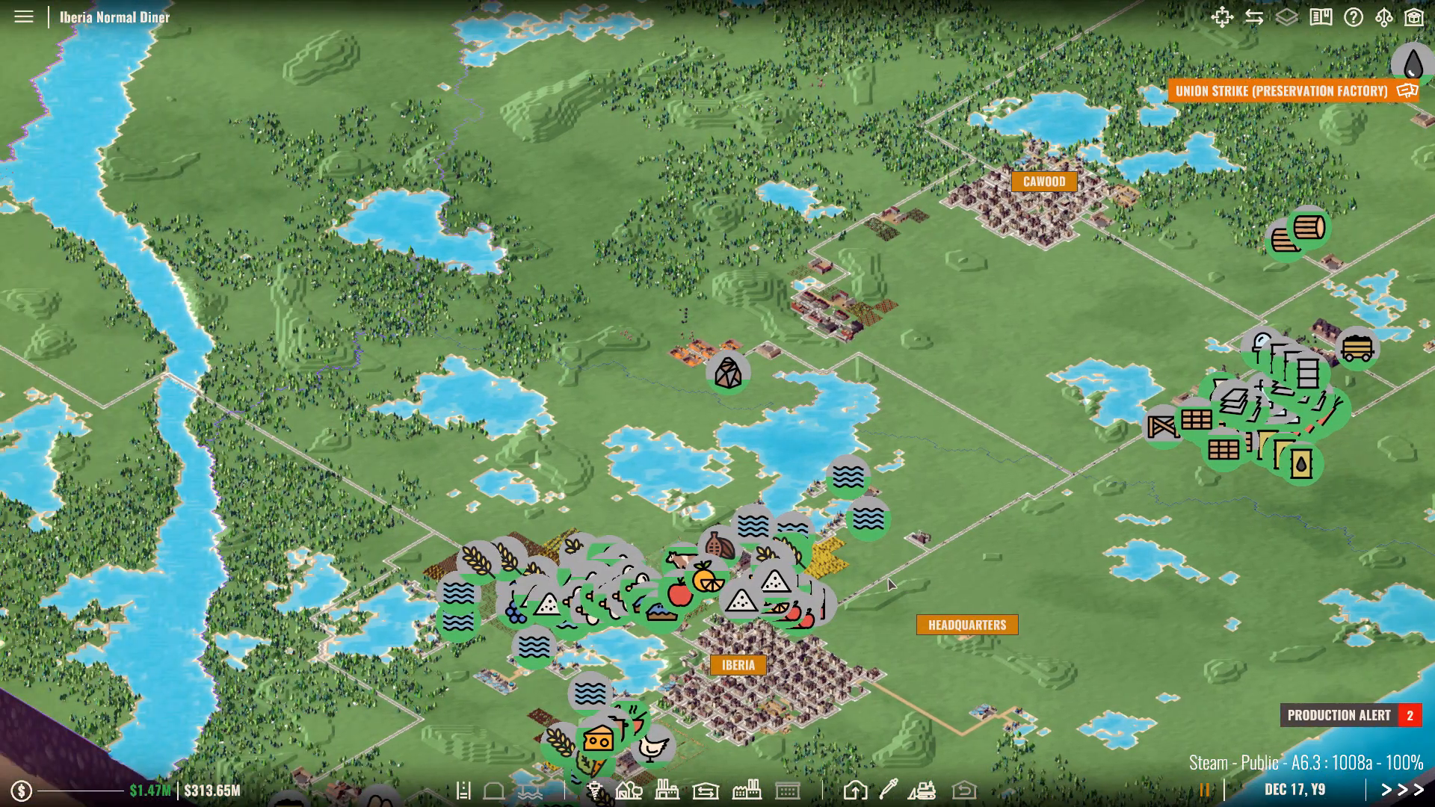
pyautogui.press('s')
pyautogui.press('w')
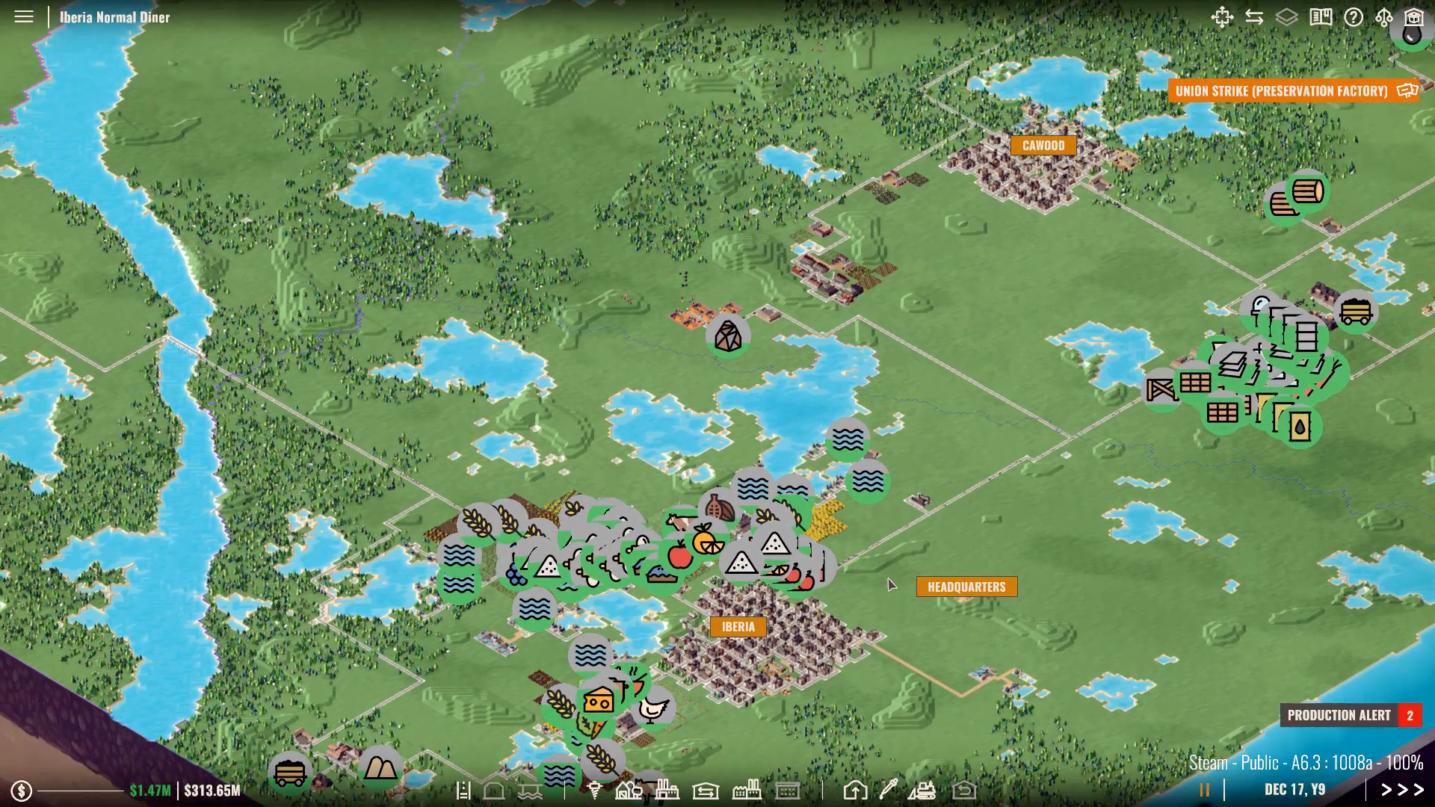
pyautogui.press('d')
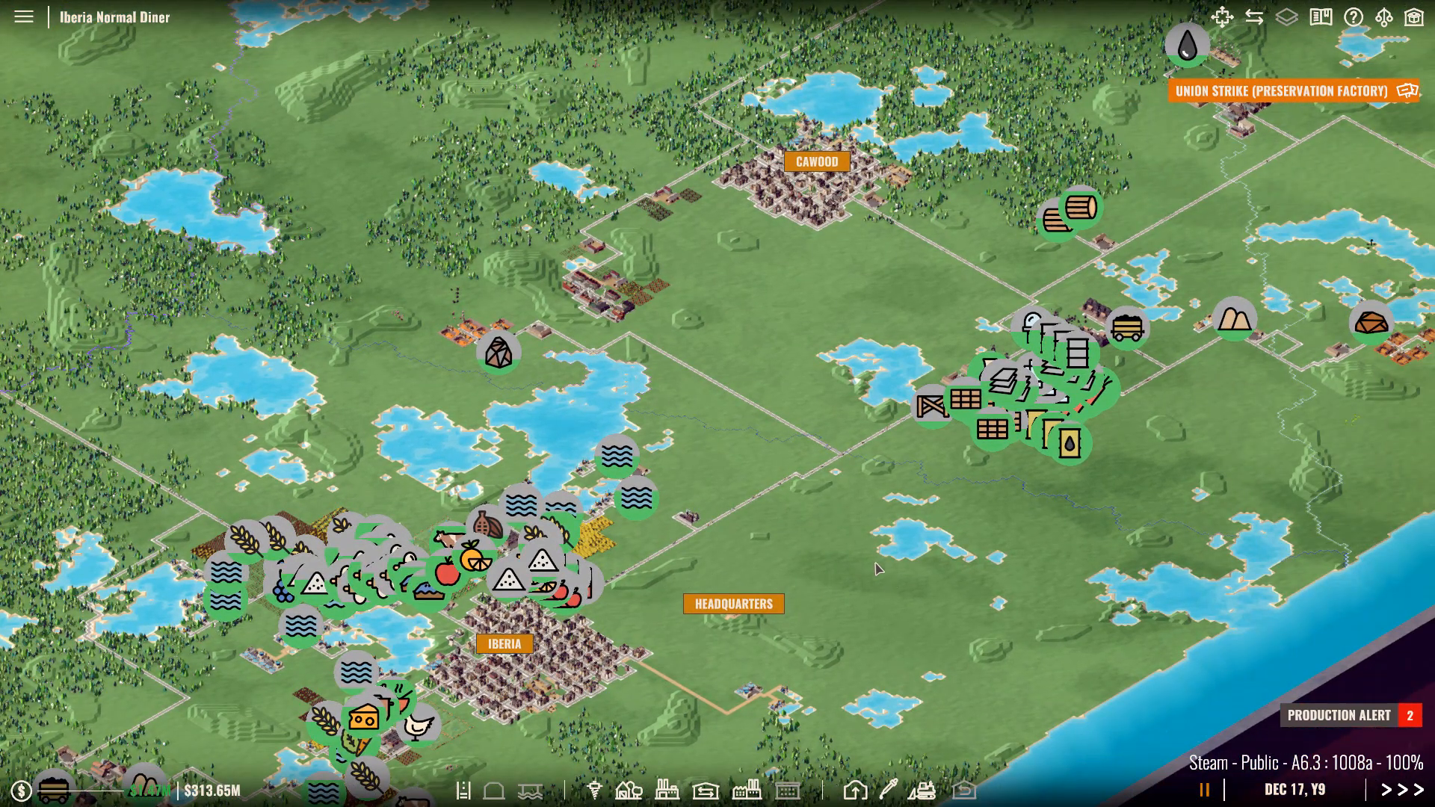
pyautogui.hotkey('alt', 'Tab')
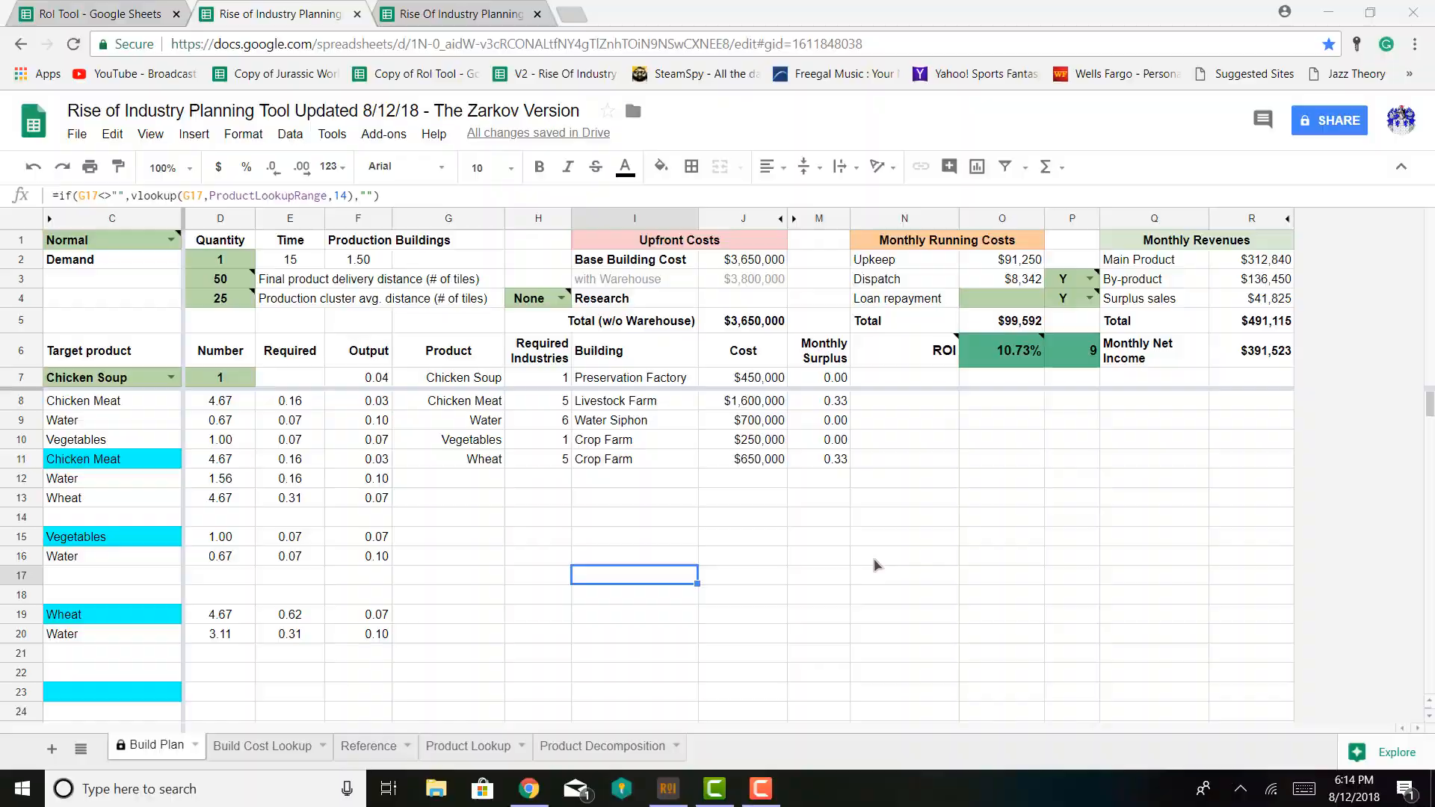